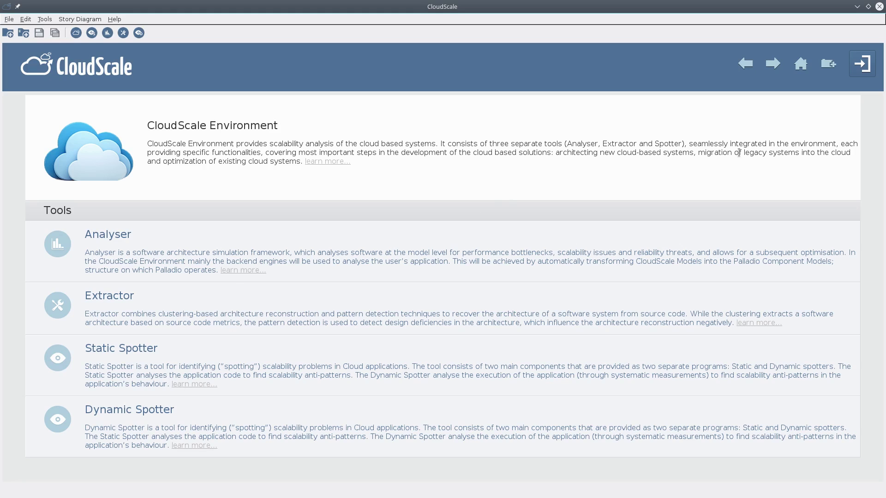
Step: Leave the welcome page for the workbench and expand Minimal-Example down to the Minimal alternative under Analyser
click(862, 64)
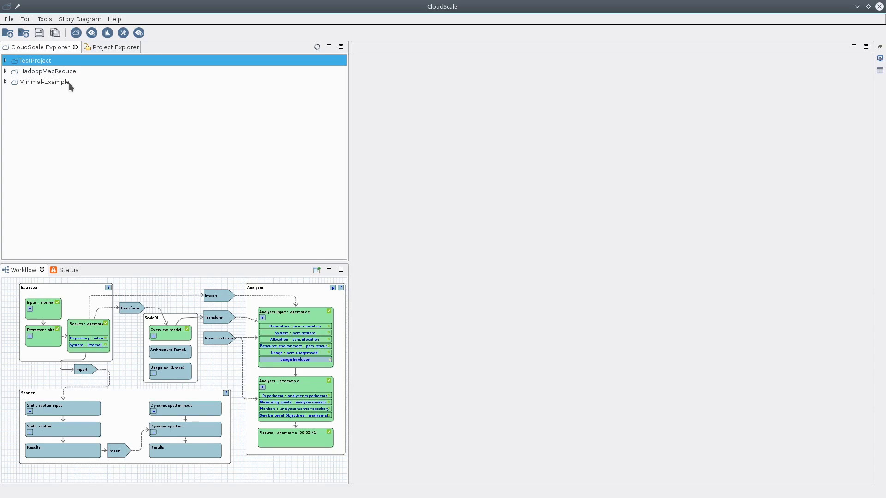
click(28, 83)
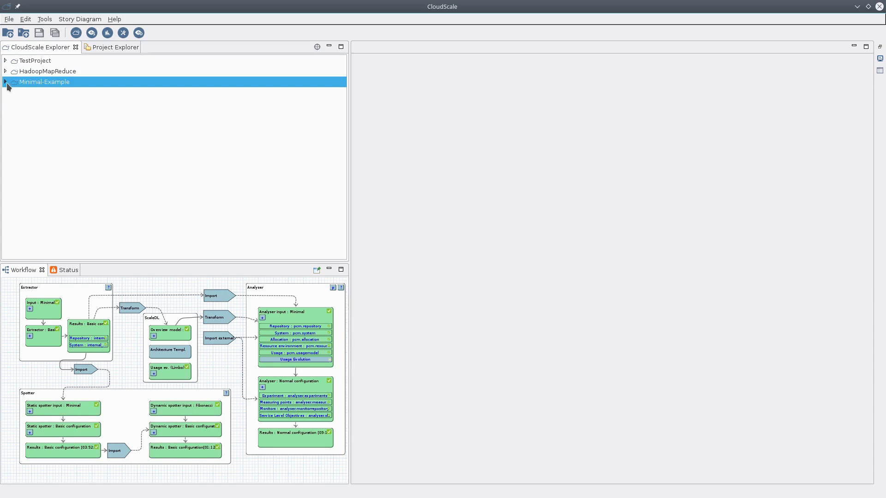
click(6, 83)
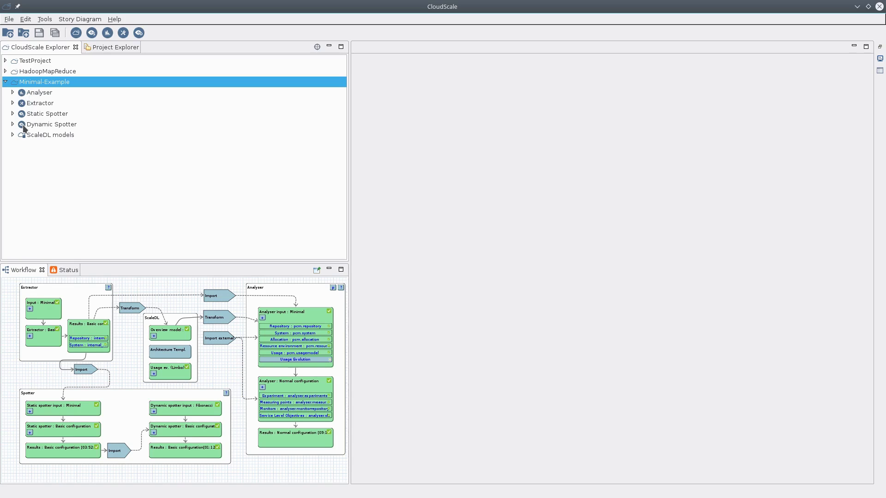
click(14, 92)
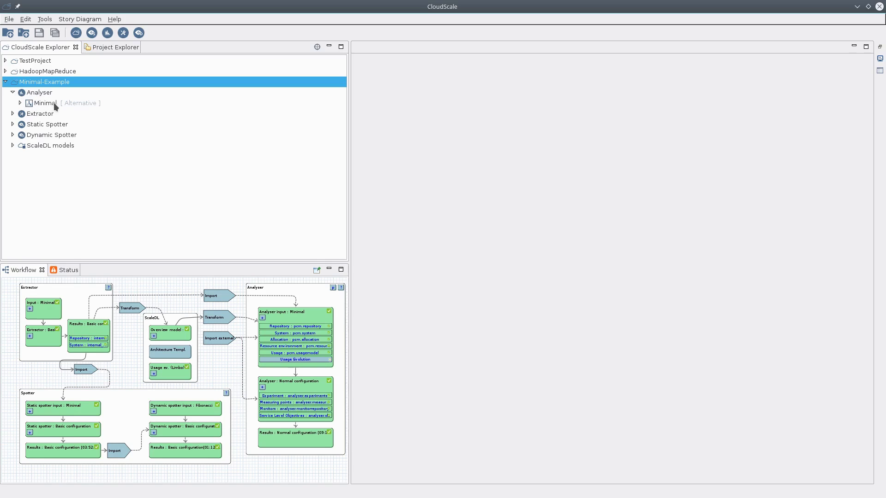
click(75, 105)
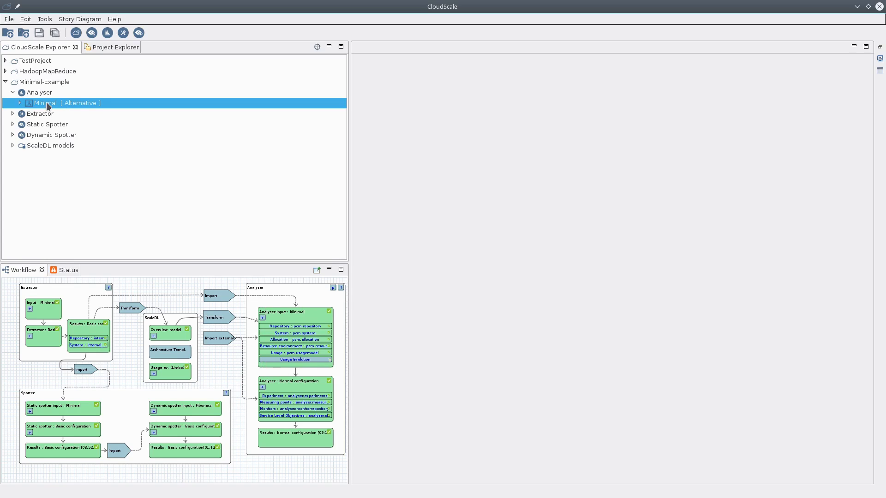
Step: Examine the Input, Configurations and Results contents of the Minimal alternative, leaving Results collapsed
click(20, 103)
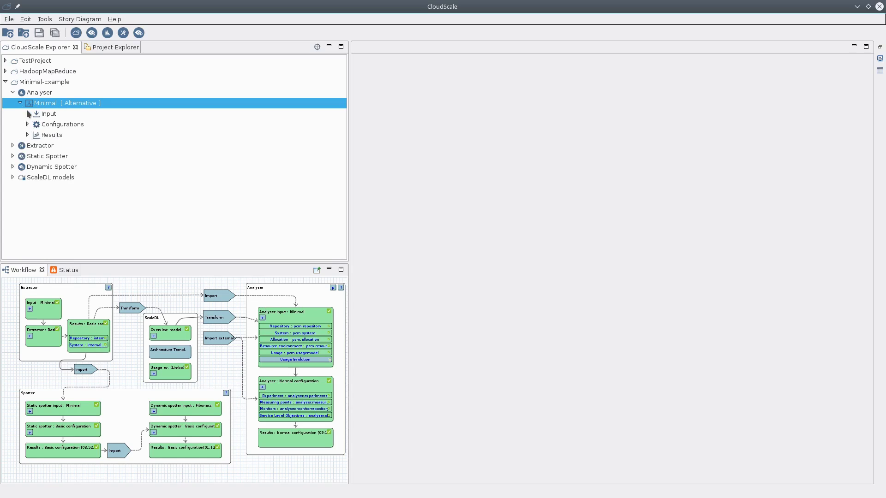
click(28, 113)
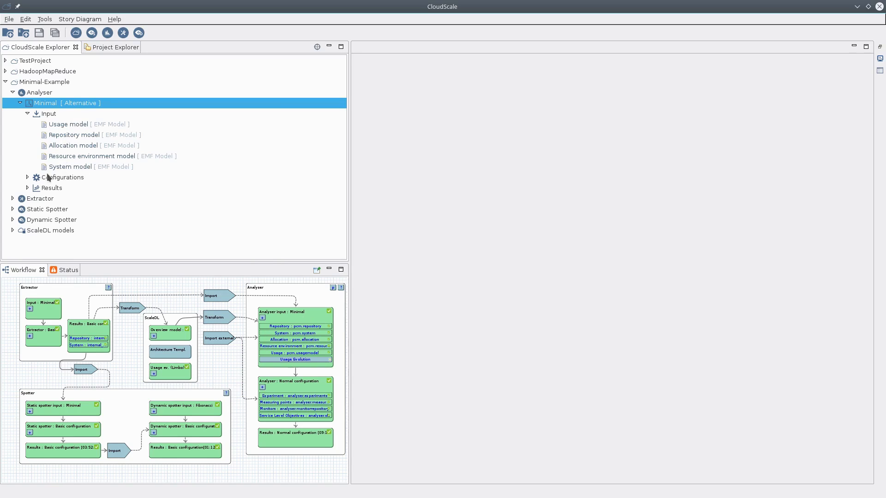
click(27, 178)
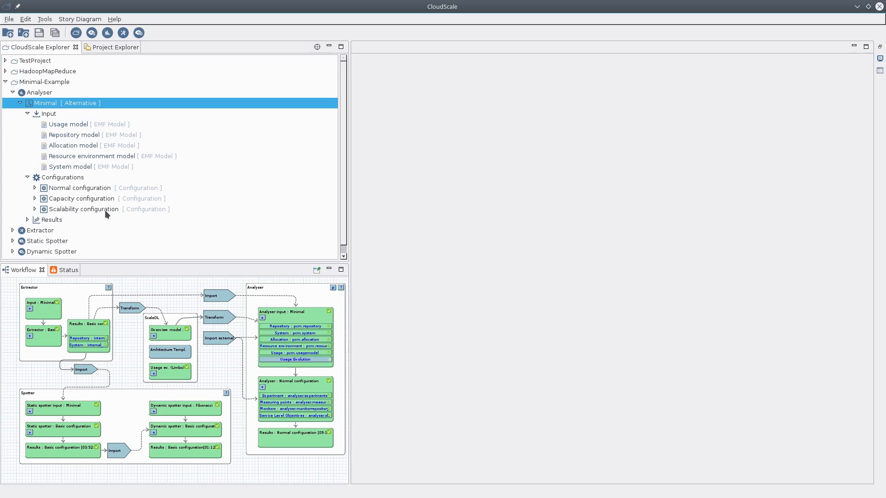
click(28, 220)
scroll(90, 184, down, 1)
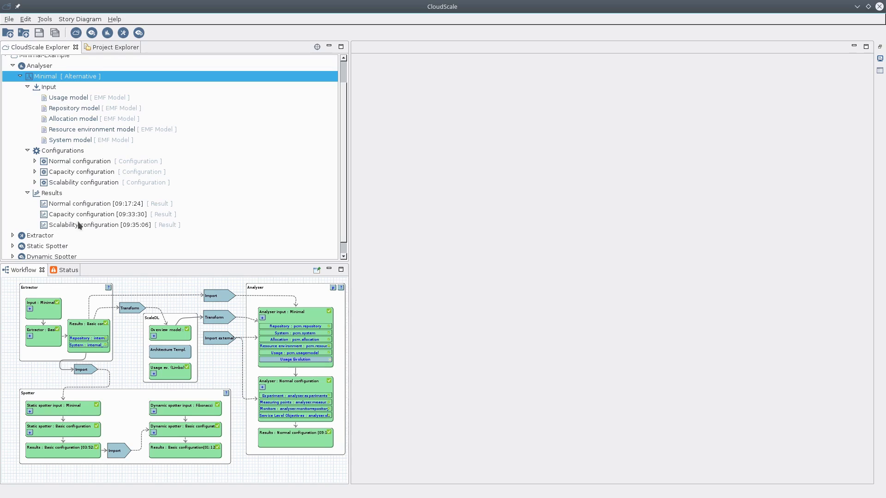
click(28, 194)
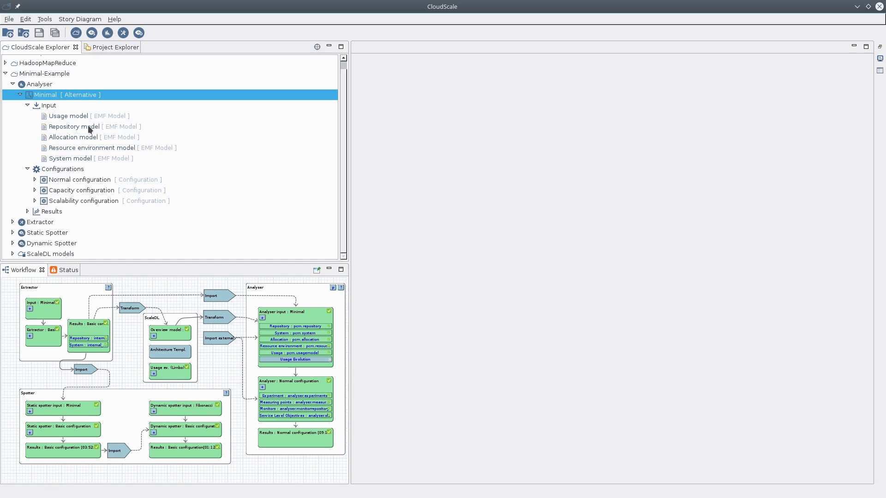
Step: Open the Repository model from Input, expand its pcm.repository resource to inspect the elements, and close the editor
double_click(60, 126)
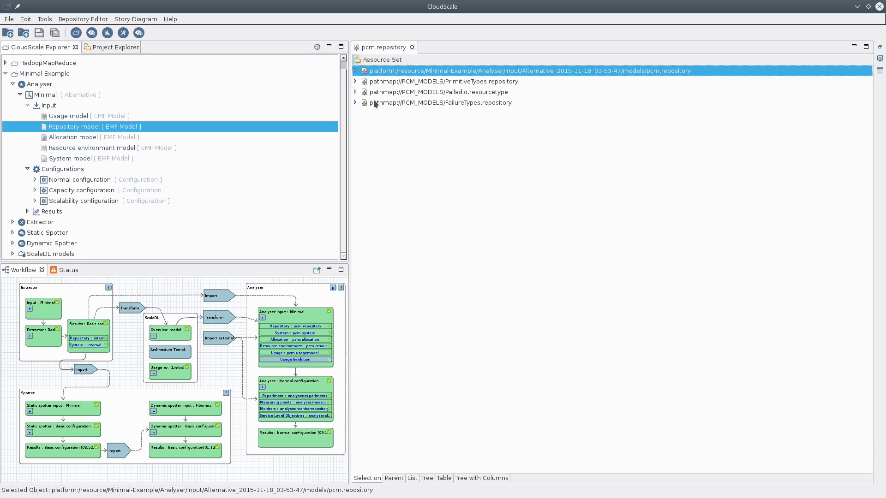
click(355, 71)
click(363, 81)
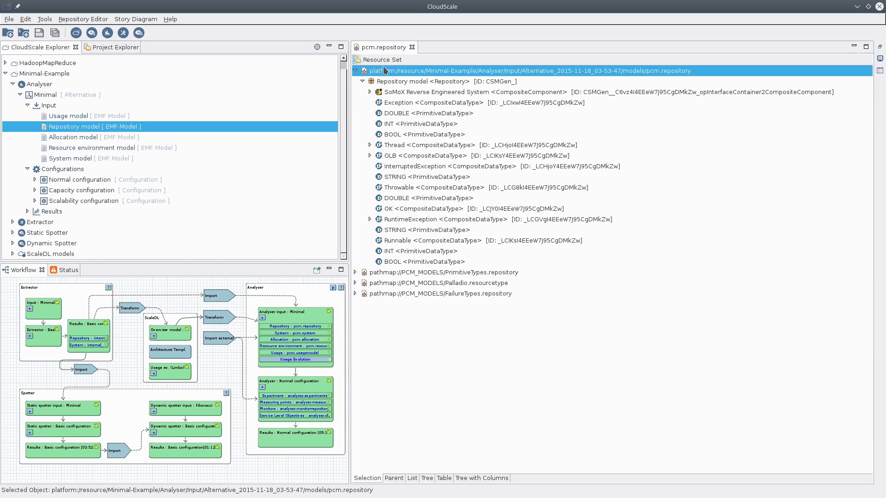
click(412, 47)
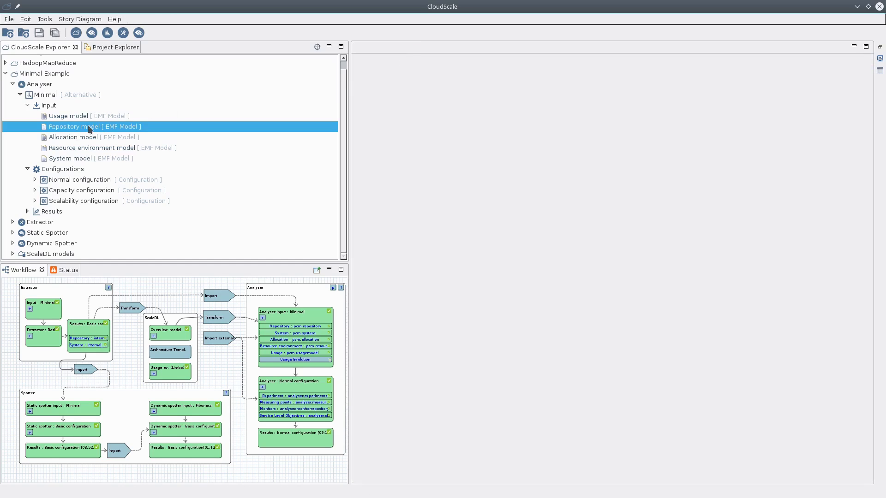
Step: Collapse the Input models and open the Minimal alternative in the Analyser input editor
click(28, 106)
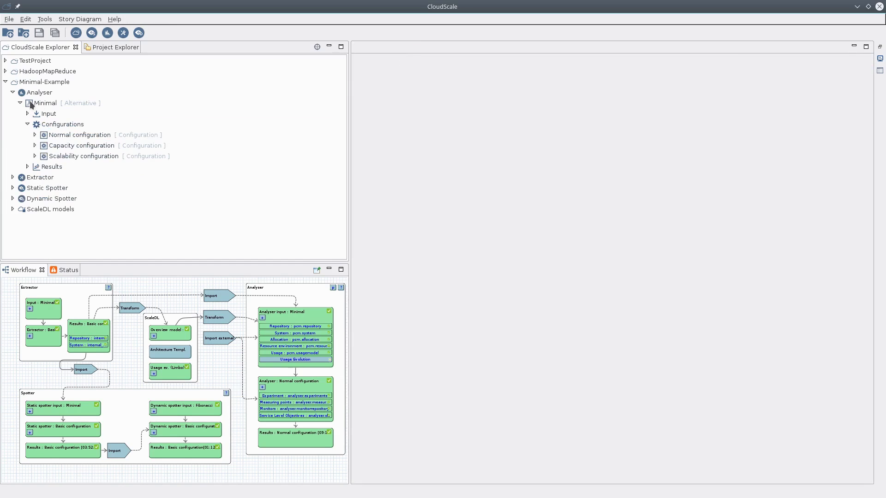
click(47, 105)
double_click(48, 105)
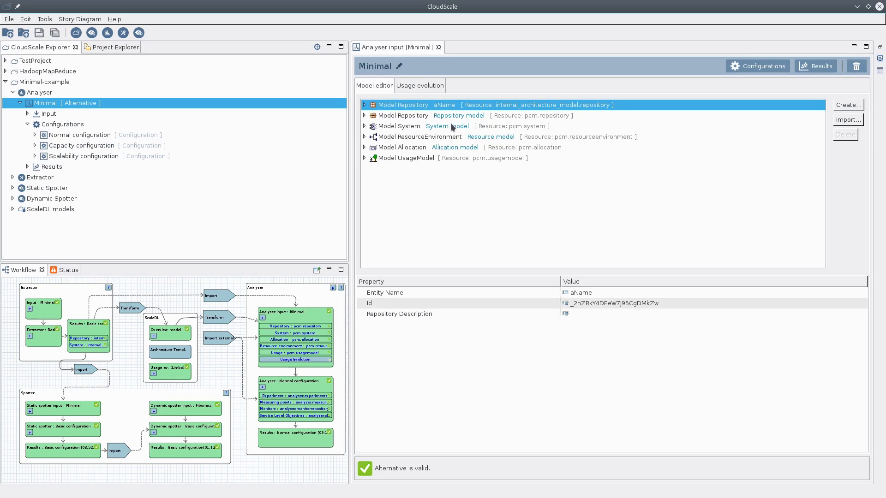
Step: Open the pcm.repository Model Repository as a diagram
click(380, 116)
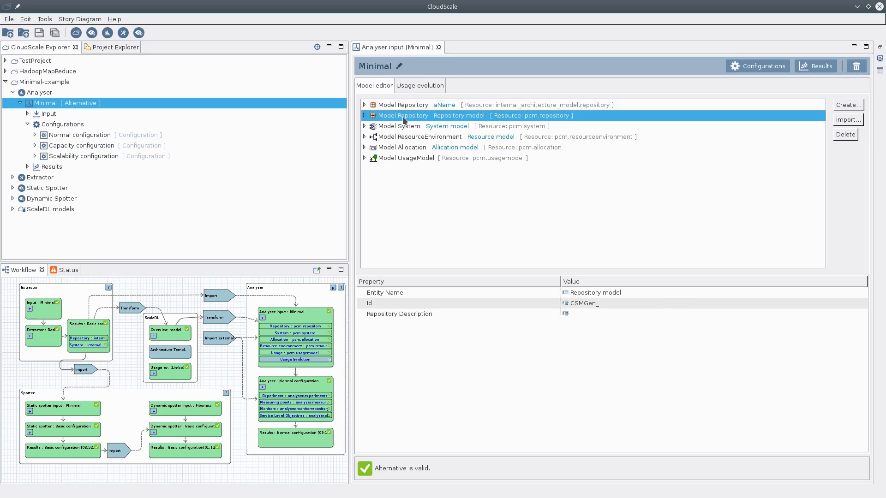
right_click(391, 117)
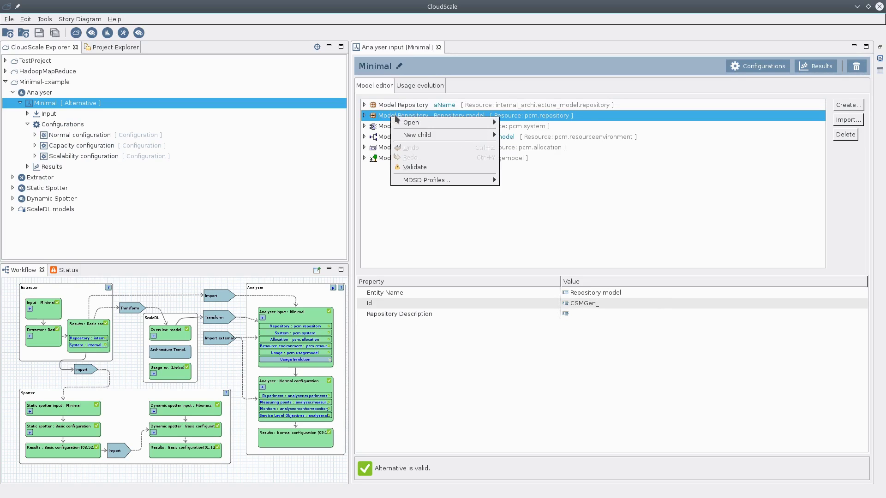
mouse_move(457, 123)
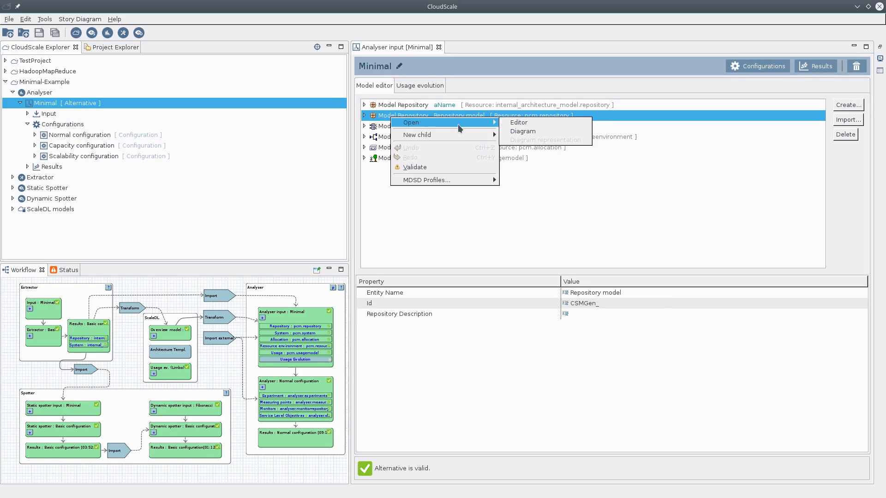
click(519, 131)
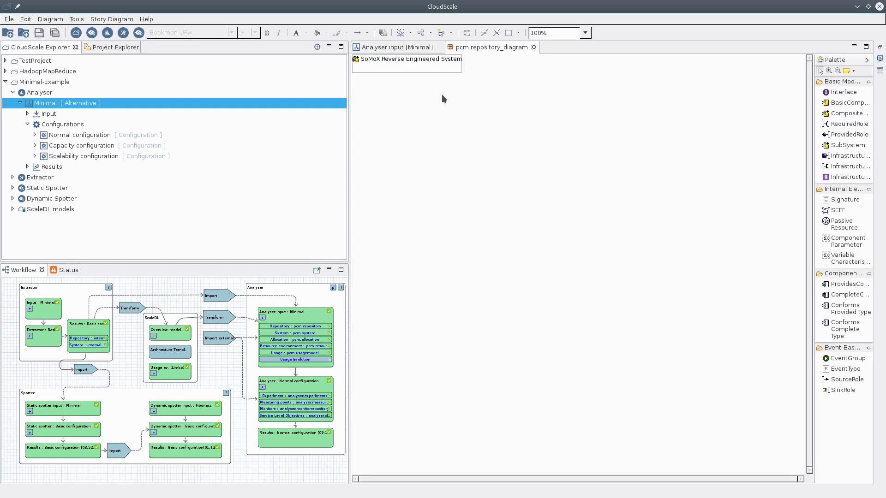
Step: Enlarge the SoMoX Reverse Engineered System component in the repository diagram and close the diagram without saving
click(397, 61)
drag(461, 70, 510, 118)
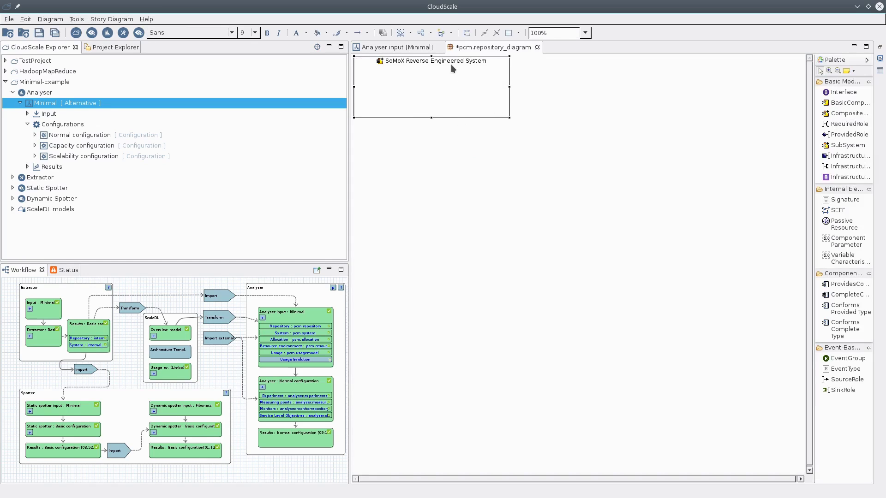
mouse_move(452, 93)
click(537, 48)
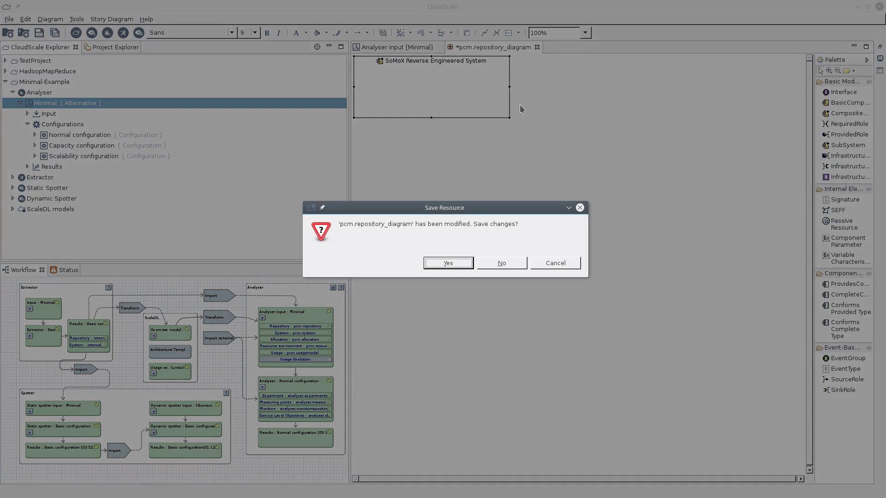
click(502, 263)
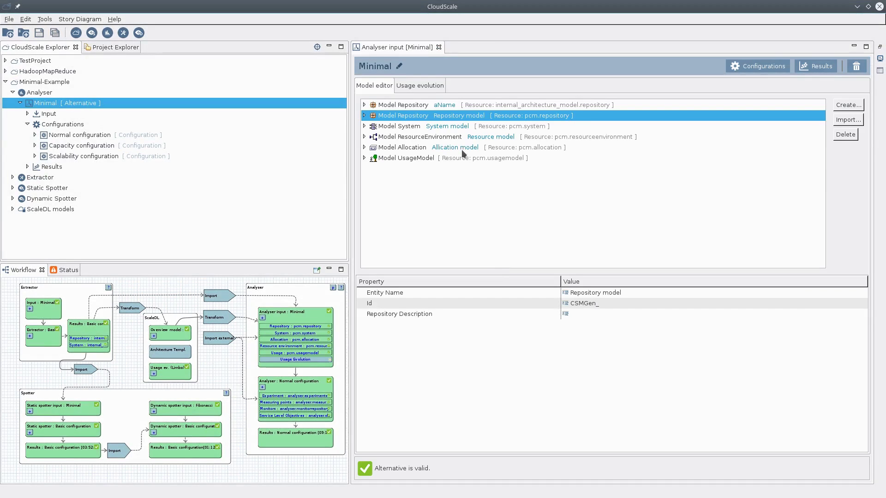
Step: Open the Normal configuration and review its measuring points, monitors and service level objectives
click(404, 130)
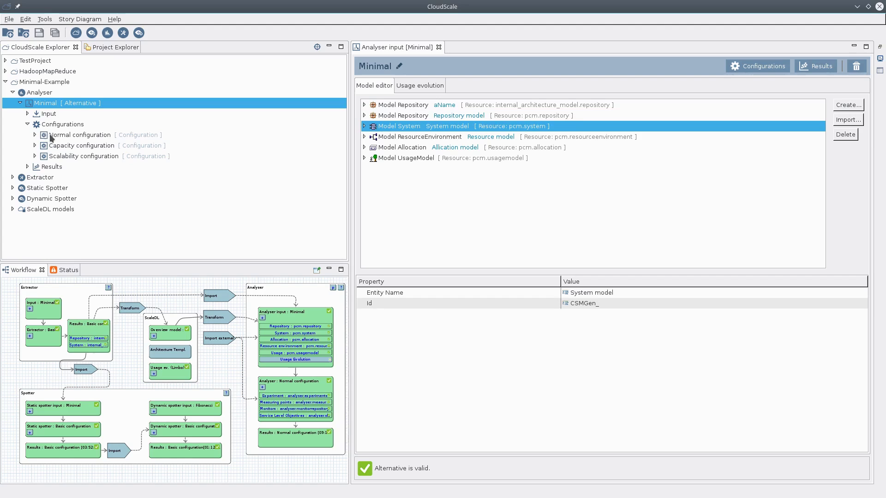
double_click(84, 135)
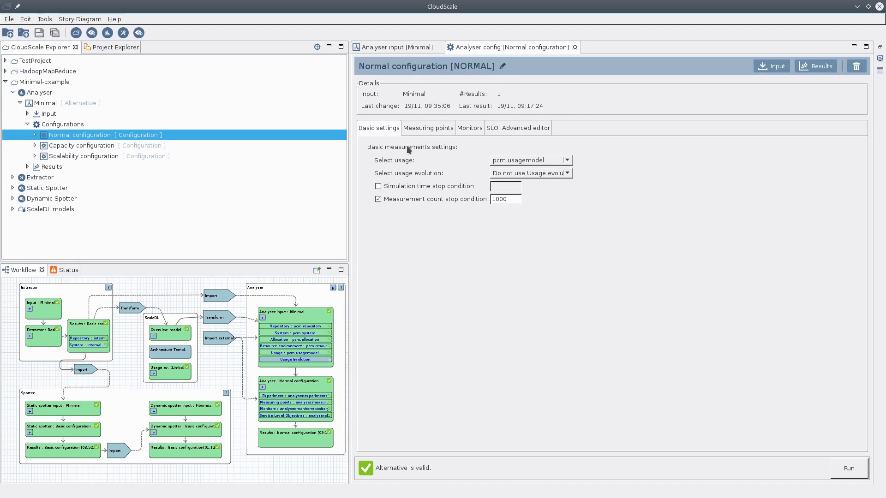
click(422, 128)
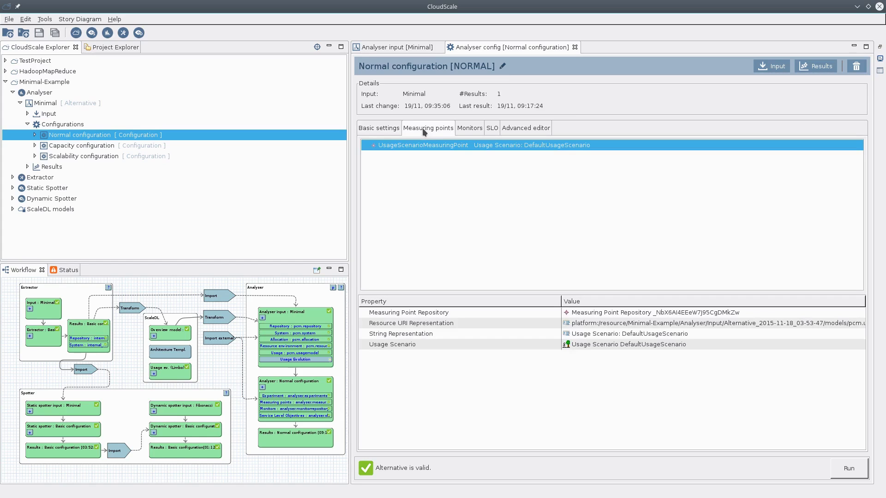
click(469, 128)
click(493, 129)
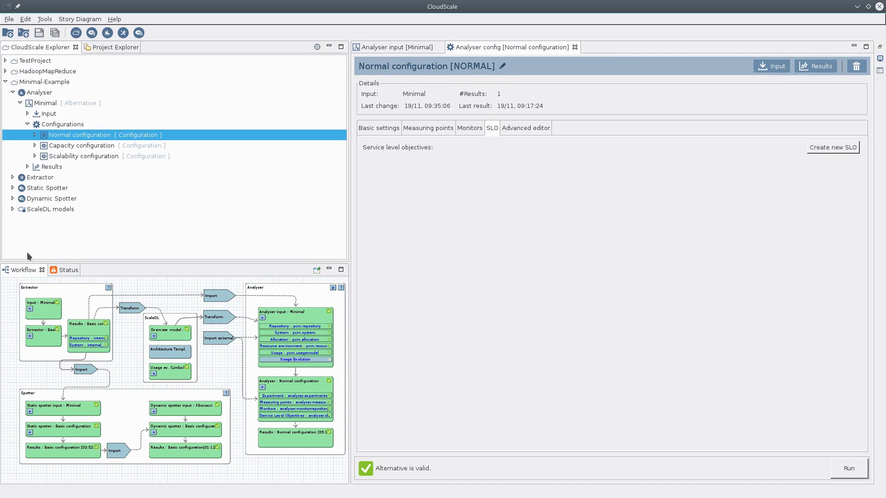
Step: Maximize the Workflow diagram, look at the Extractor-to-ScaleDL Transform options, cancel the wizard and restore the layout
double_click(17, 270)
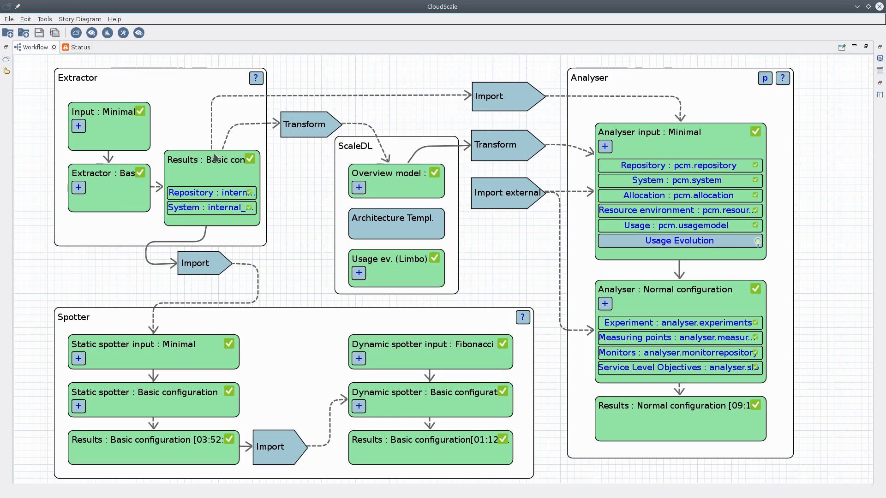
mouse_move(212, 157)
mouse_move(177, 199)
click(299, 126)
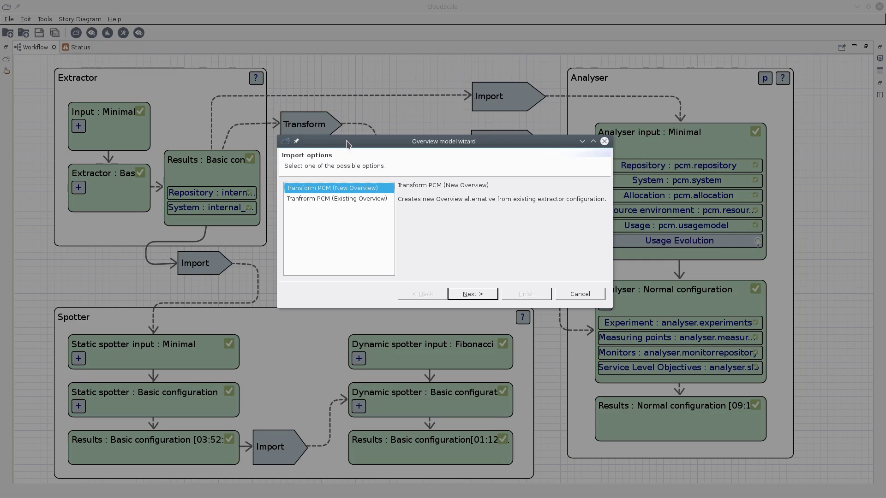
click(574, 296)
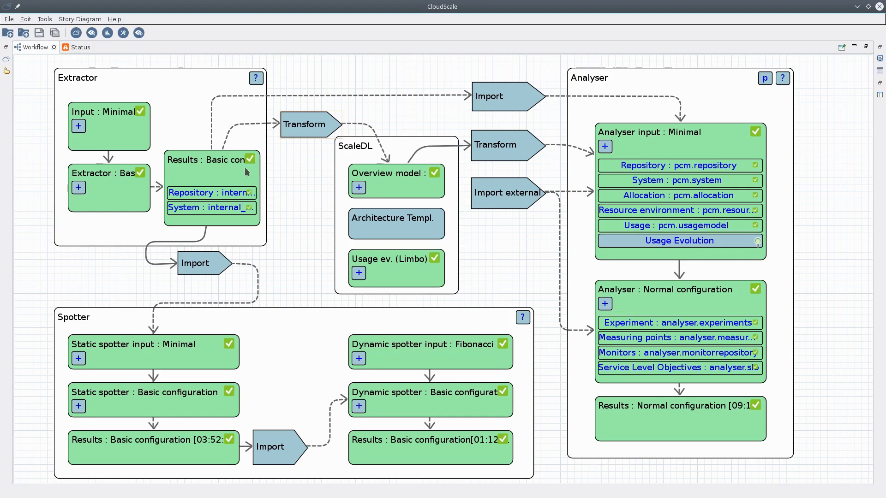
mouse_move(261, 174)
double_click(36, 48)
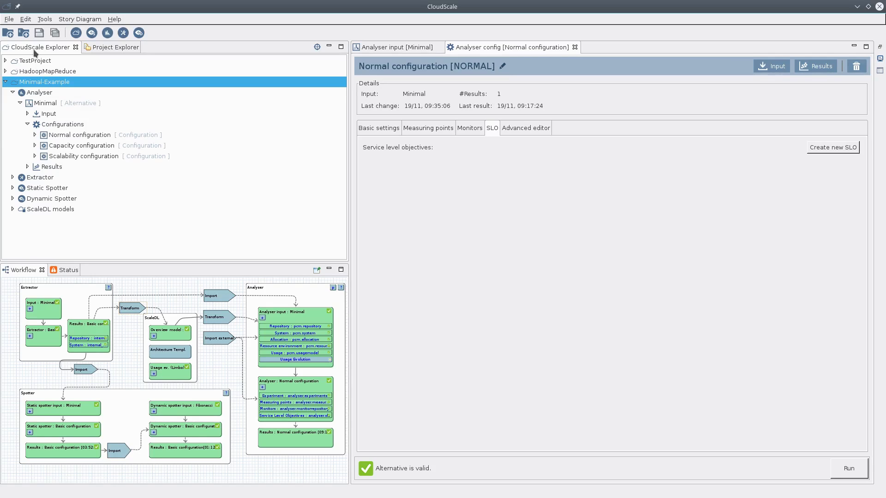
Step: Create a new CloudScale project named Example in the default location and collapse Minimal-Example in the project tree
click(7, 20)
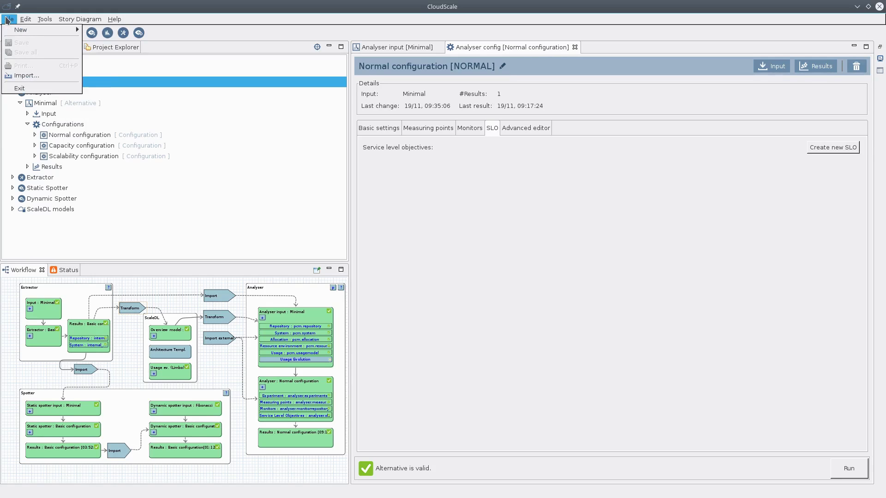
mouse_move(22, 35)
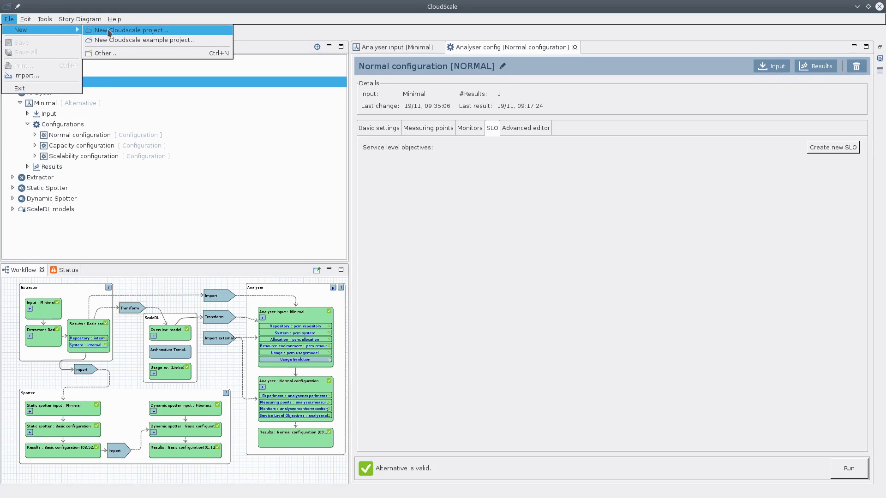
click(144, 36)
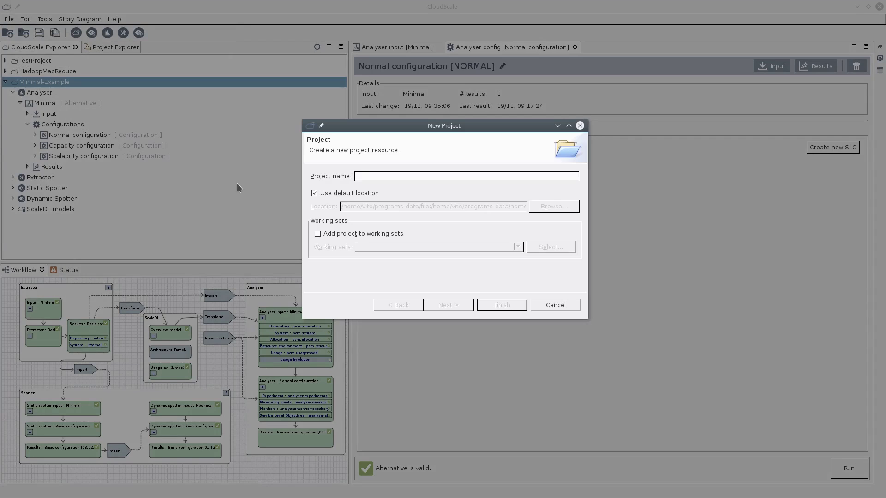
text(Example)
click(511, 306)
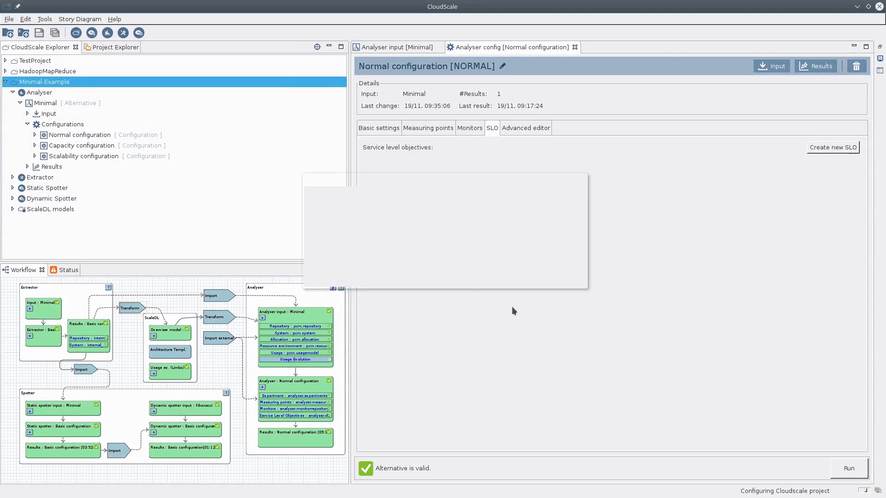
click(6, 82)
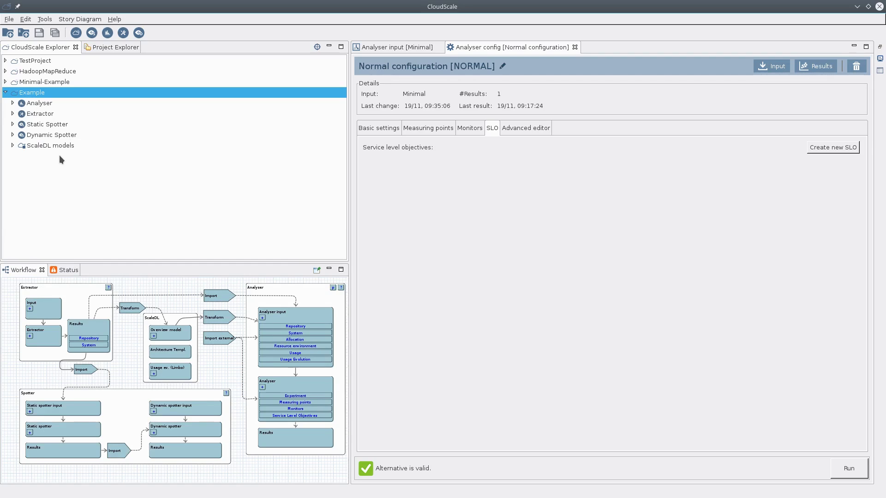
Step: Expand the Example project's Extractor, browse the alternative types offered by the New wizard and cancel it
click(34, 114)
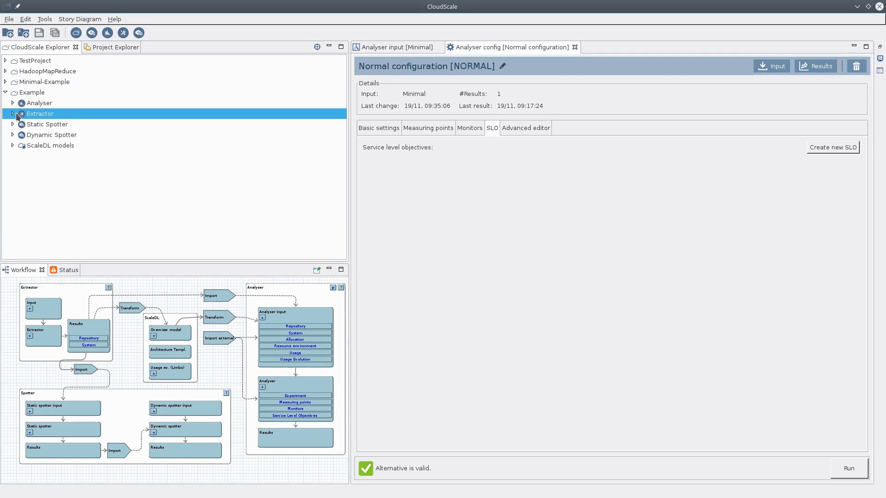
click(13, 114)
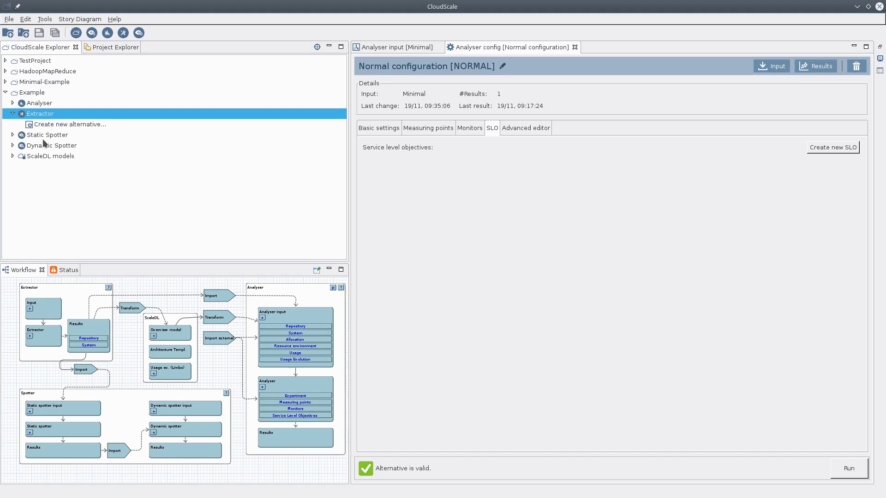
click(8, 20)
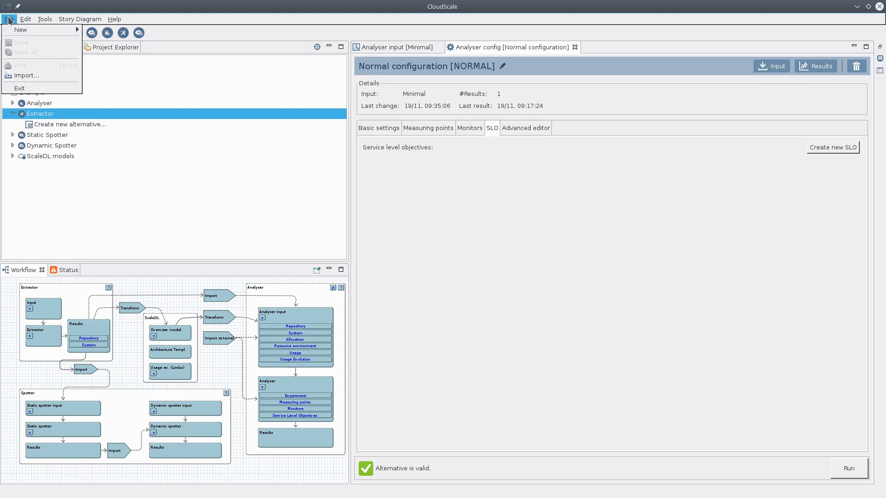
mouse_move(18, 31)
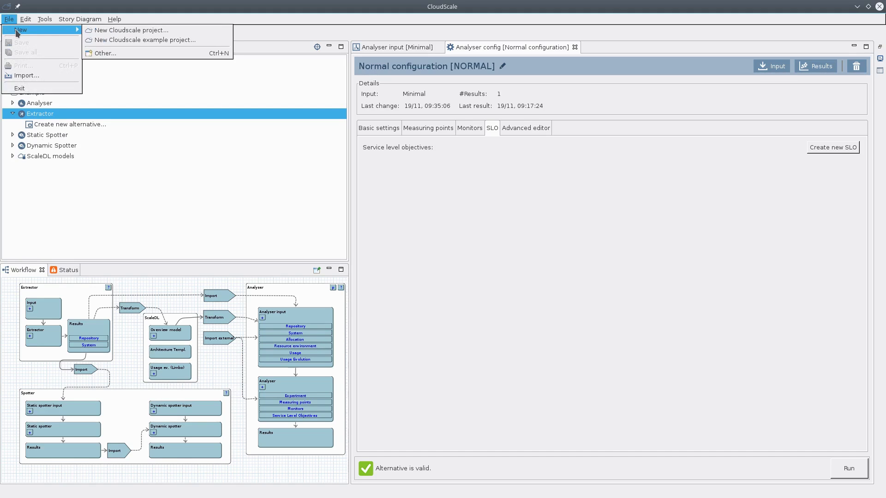
click(105, 54)
scroll(395, 238, down, 1)
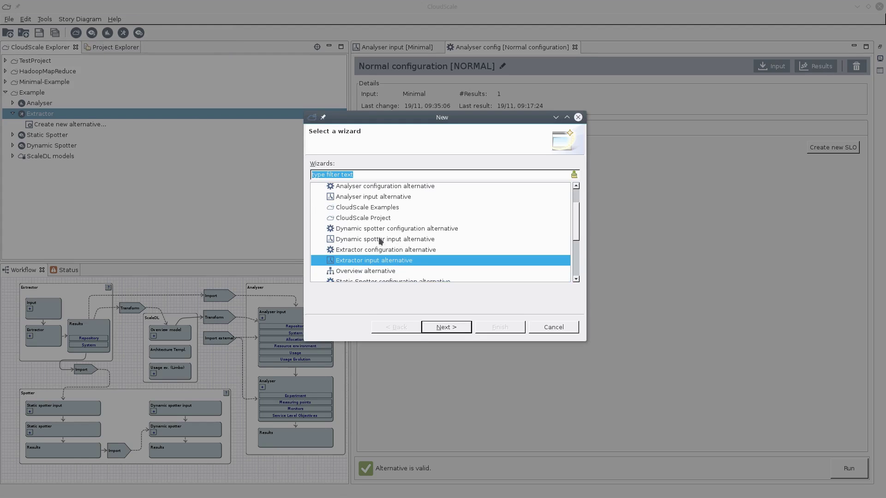
scroll(379, 240, down, 2)
scroll(362, 230, up, 1)
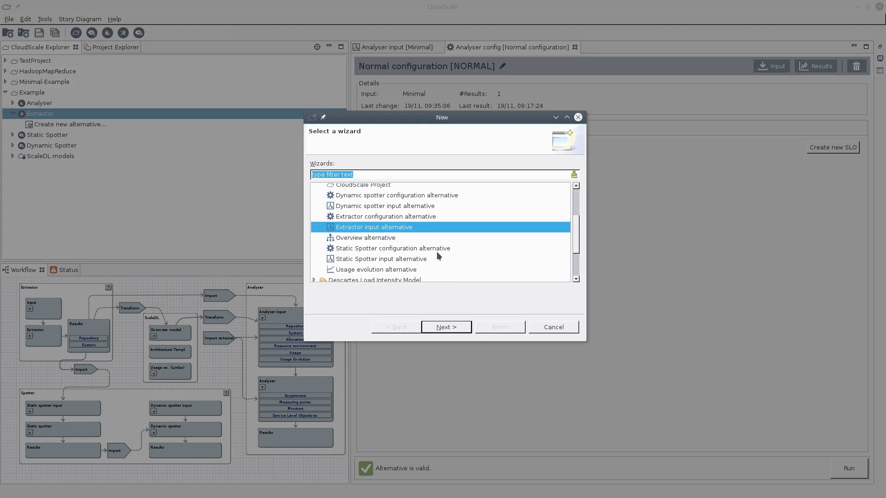
click(553, 327)
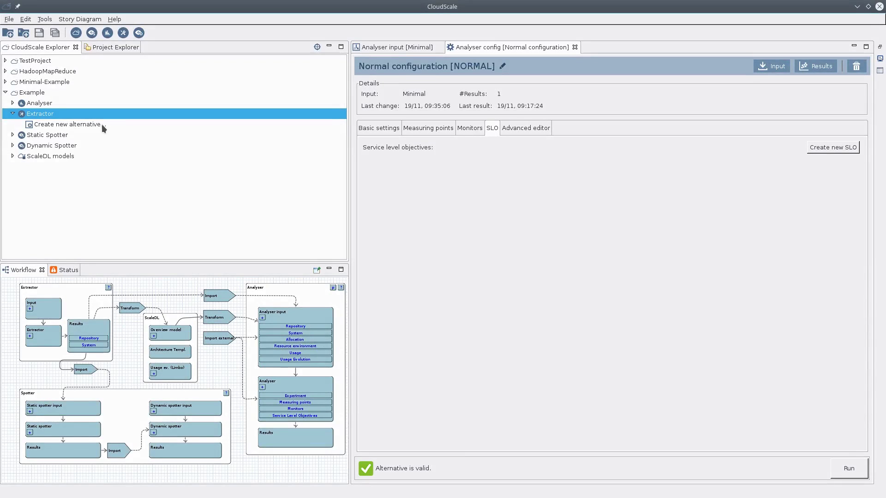
Step: Create a new Extractor alternative in the Example project with the default name alternative
click(39, 124)
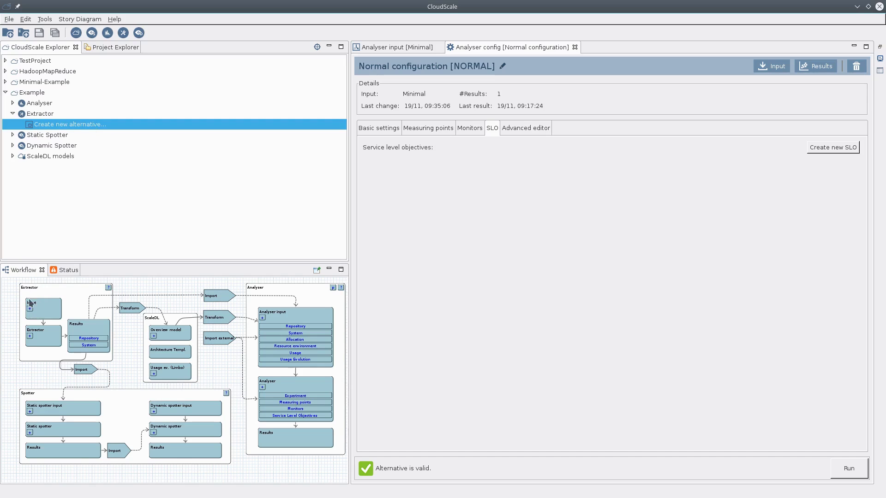
mouse_move(29, 307)
double_click(83, 125)
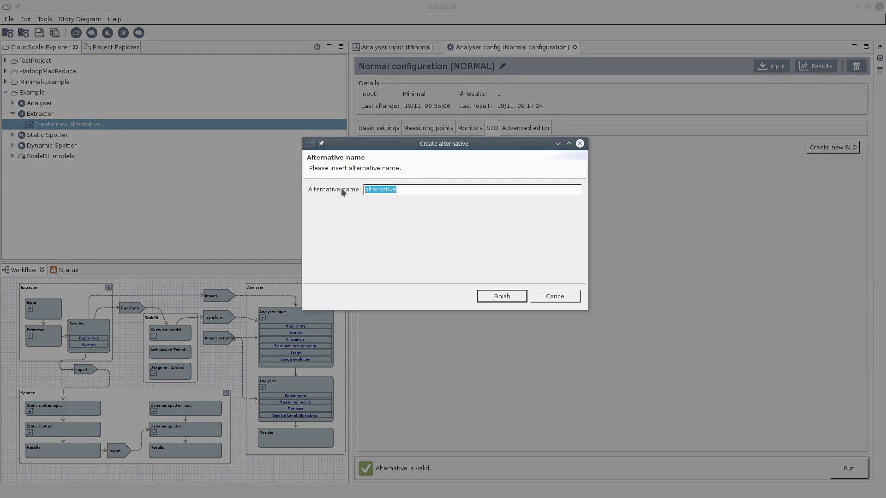
click(493, 298)
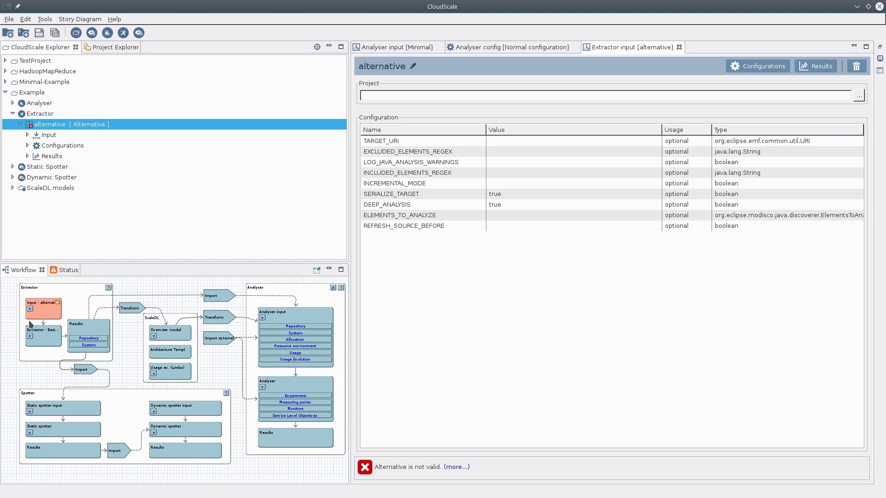
mouse_move(57, 306)
Step: Examine the source packages of Minimal-Project in the Project Explorer, collapse the project and look at the import option
click(102, 48)
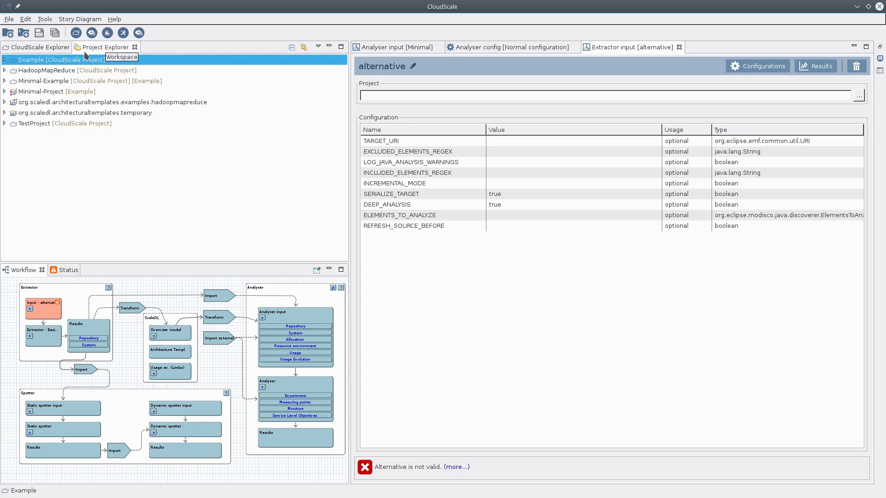
click(28, 94)
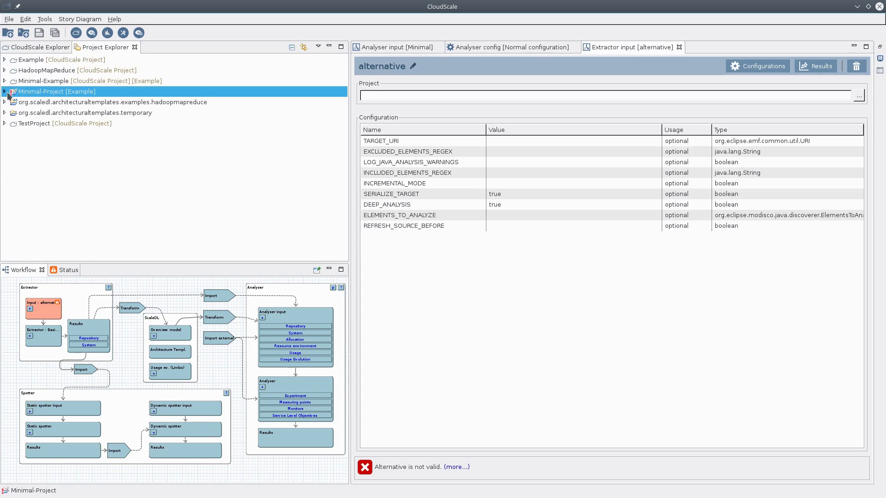
click(5, 92)
click(12, 102)
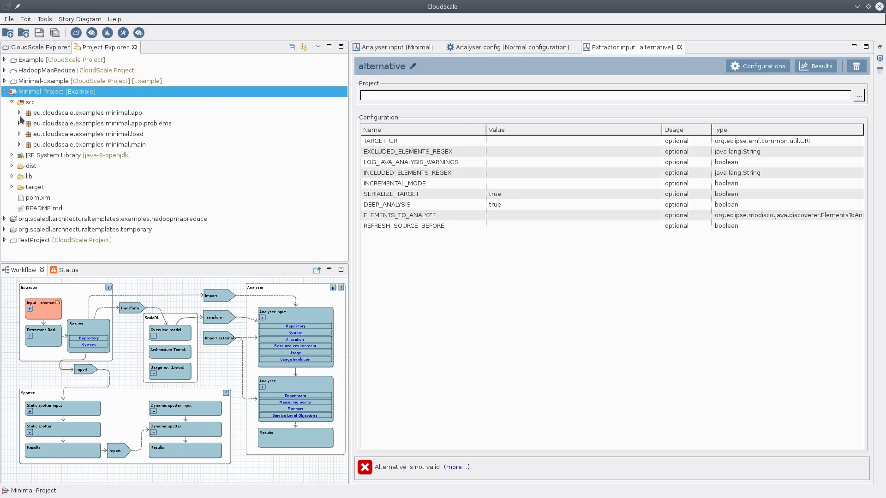
click(19, 113)
click(19, 134)
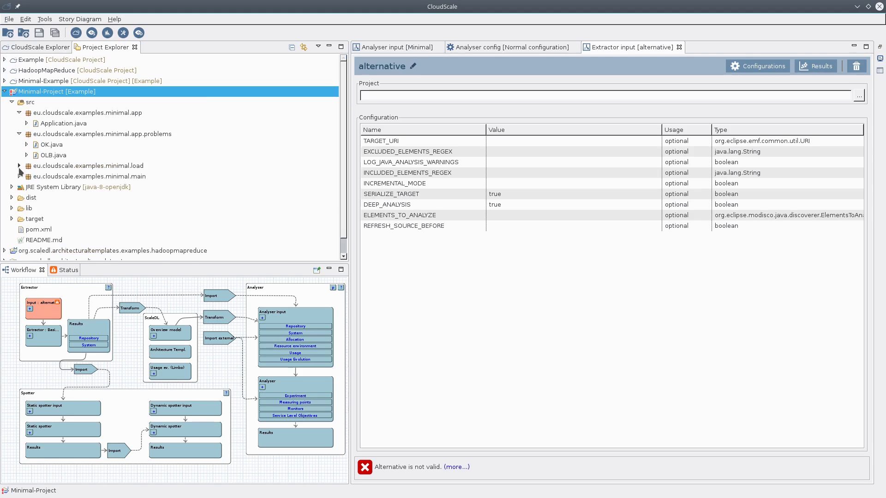
click(19, 166)
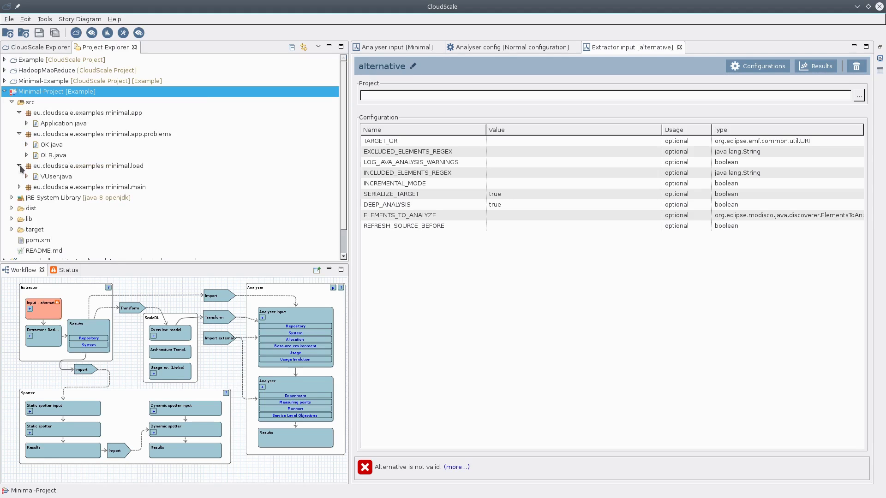
click(12, 102)
click(5, 91)
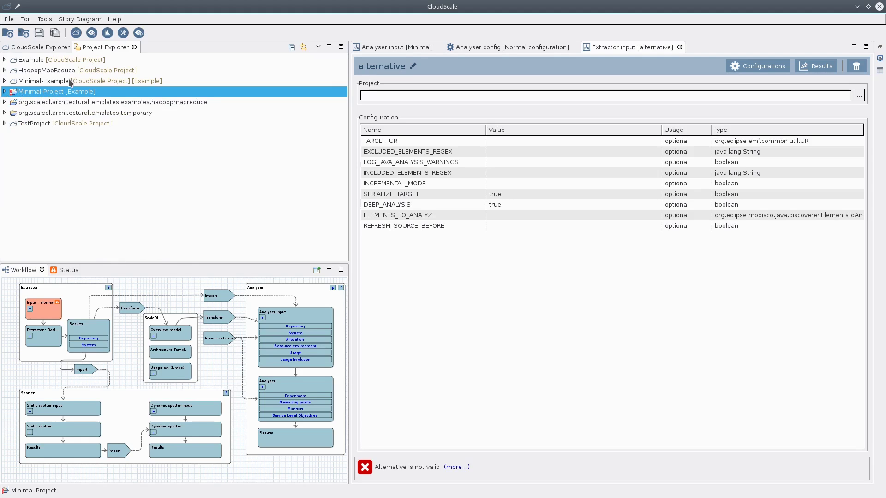
right_click(32, 147)
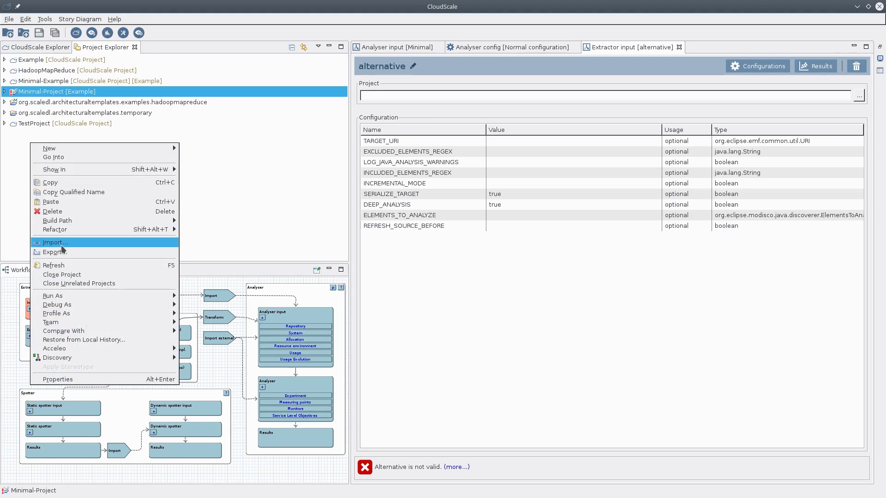
click(26, 108)
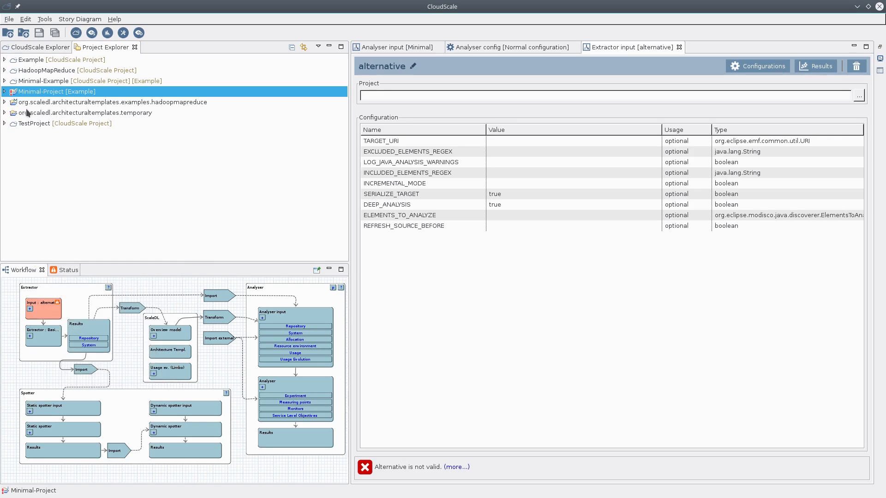
Step: Set Minimal-Project as the Java project of the Extractor alternative and save the input
click(43, 47)
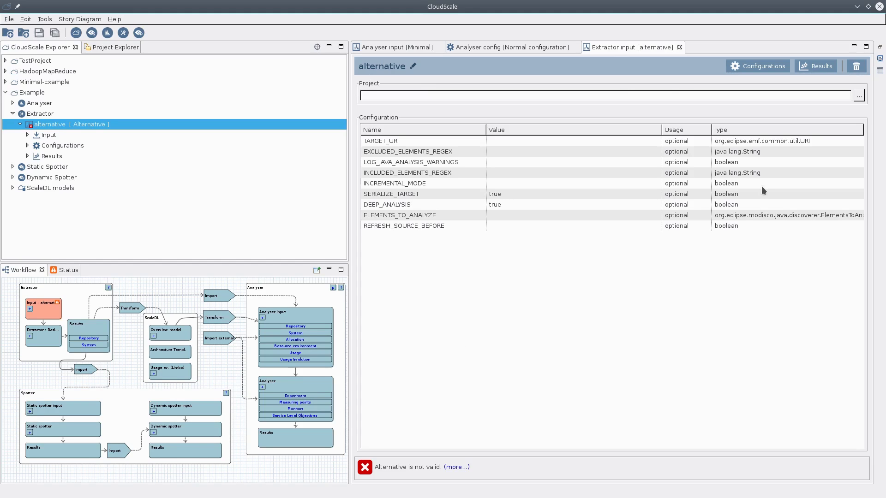
click(859, 96)
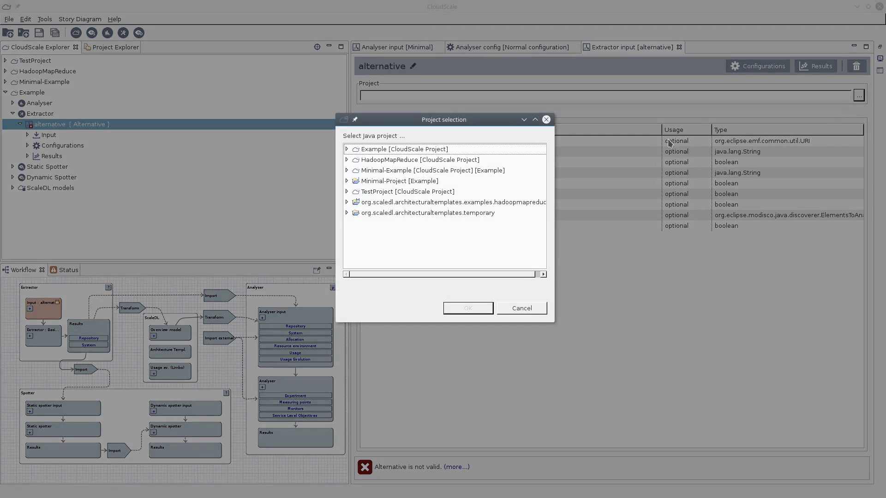
click(396, 182)
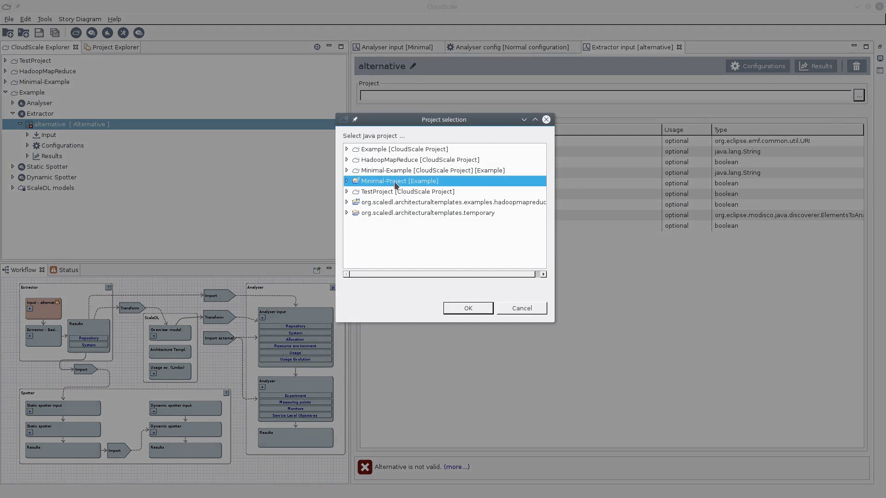
click(463, 313)
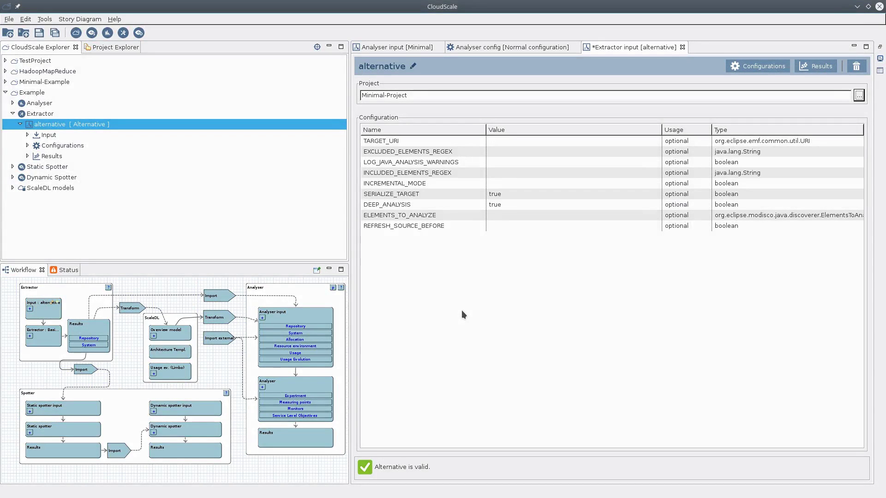
click(42, 32)
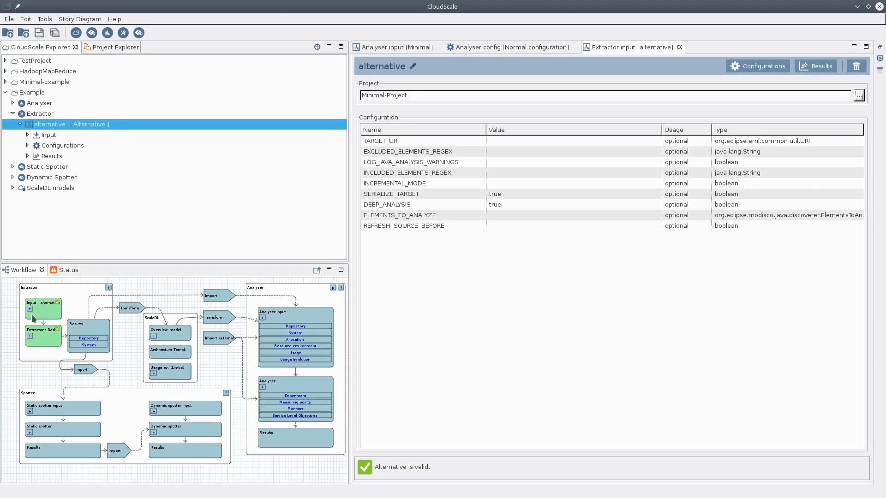
Step: Open the Extractor alternative's Basic configuration and review its clustering, merging and advanced metrics settings
mouse_move(38, 317)
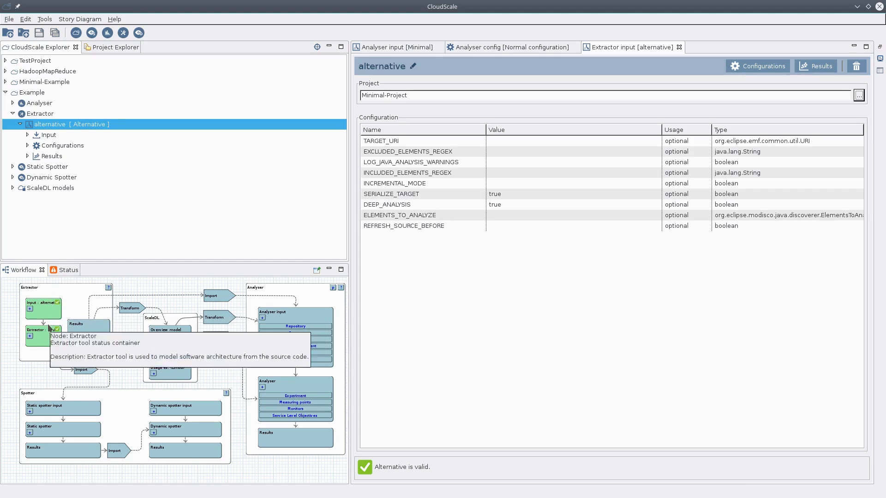
mouse_move(63, 342)
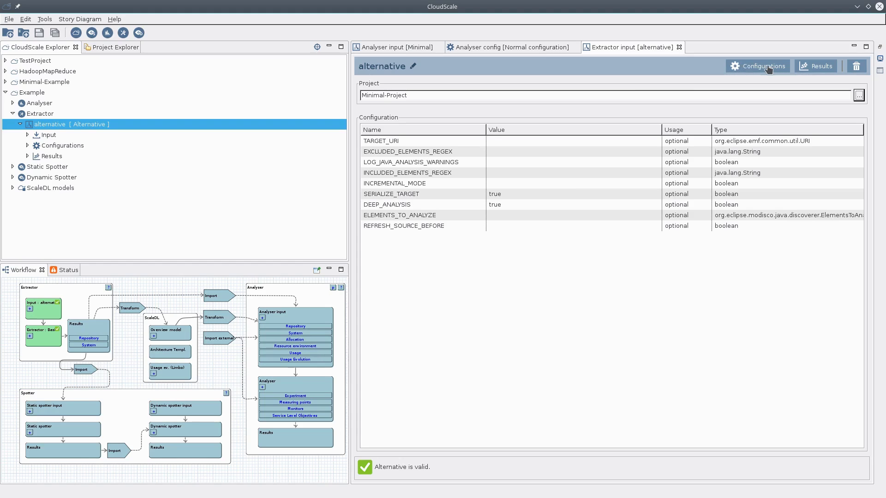
click(27, 145)
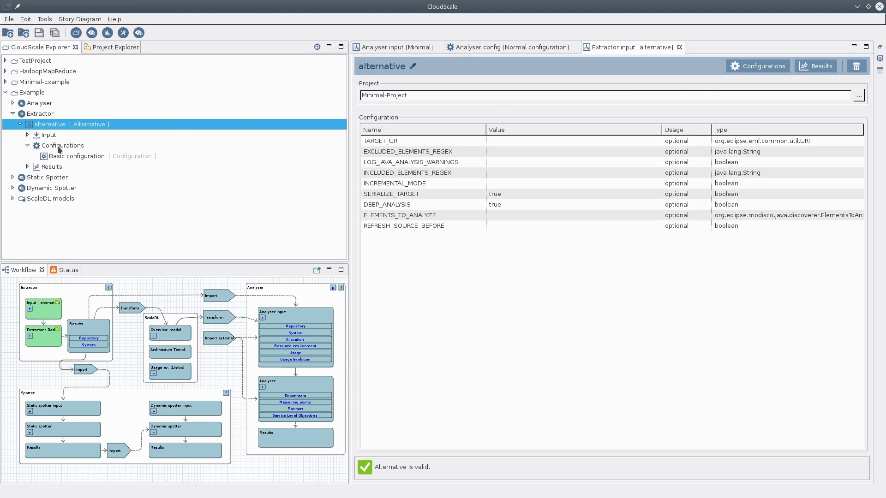
double_click(79, 158)
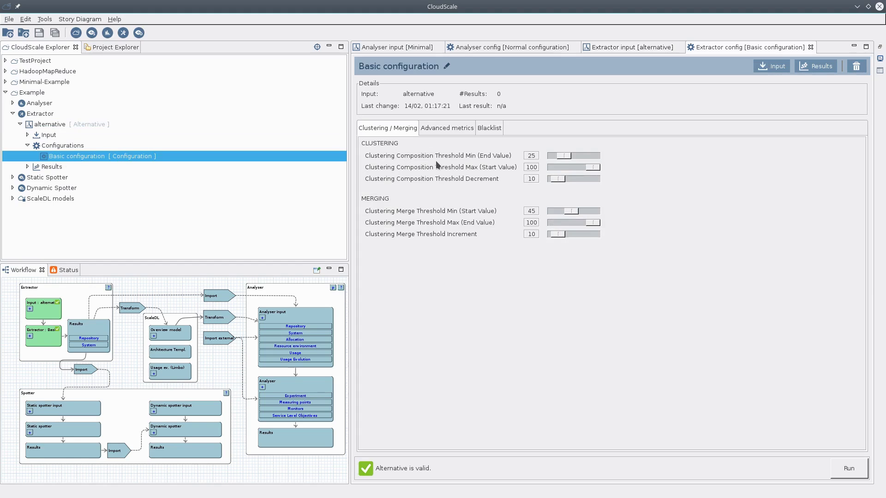
mouse_move(448, 185)
click(444, 129)
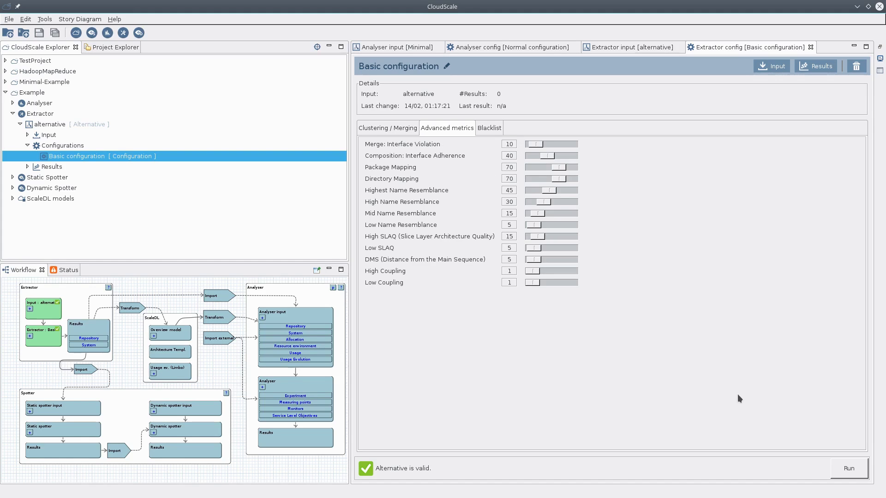
Step: Run the Extractor with the Basic configuration and expand the extracted Model Repository in the result
click(849, 470)
click(420, 468)
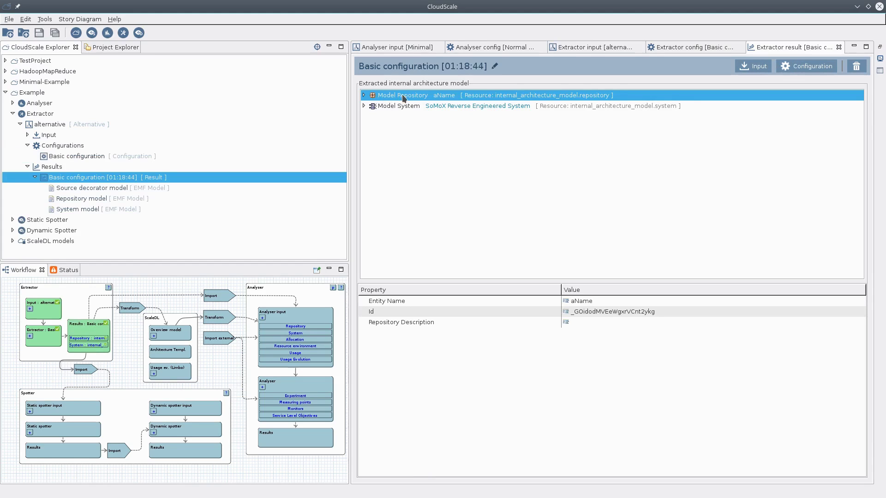
click(393, 108)
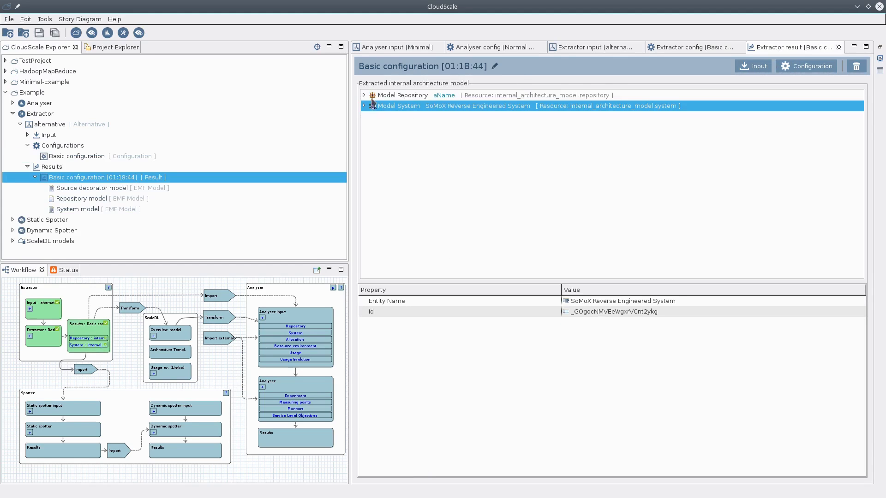
click(365, 95)
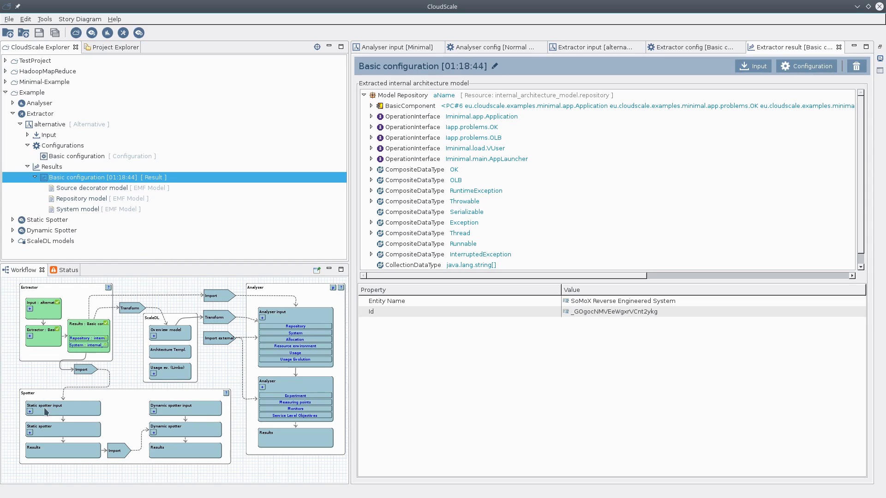
Step: Inspect the BasicComponent's first ResourceDemandingSEFF in the extracted repository down to its InternalAction's ParametricResourceDemand and random variable
mouse_move(54, 408)
click(371, 107)
click(422, 174)
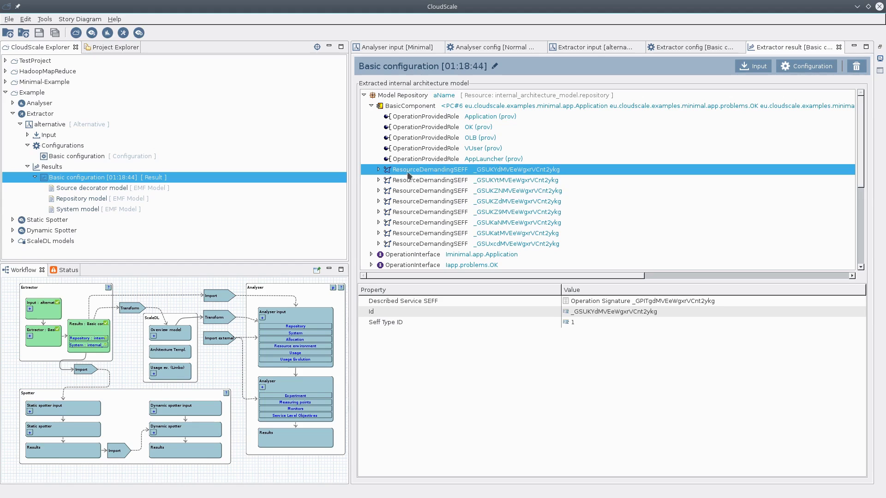
click(379, 170)
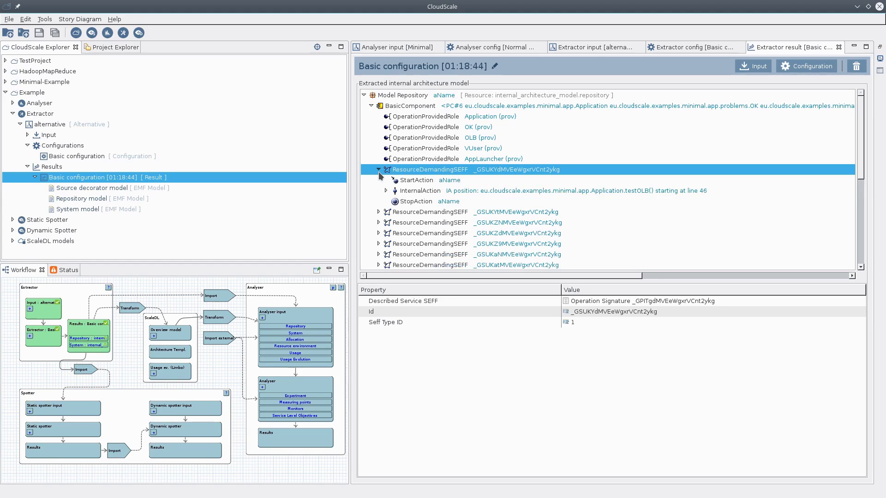
click(422, 192)
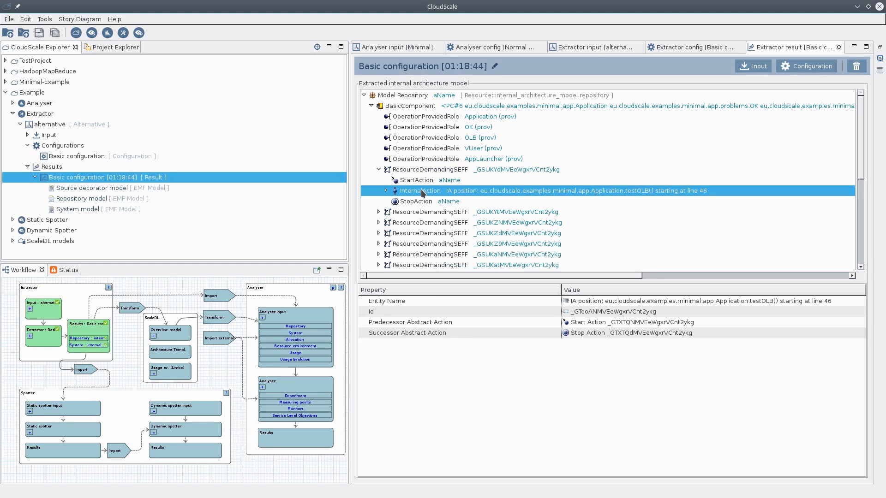
click(385, 190)
click(392, 202)
click(392, 202)
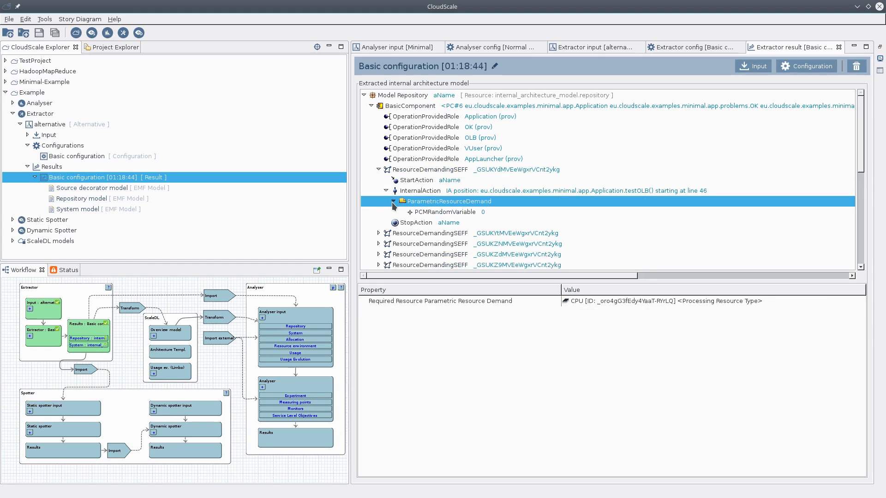
Step: Check the PCMRandomVariable's properties and collapse the BasicComponent's first ResourceDemandingSEFF
click(421, 213)
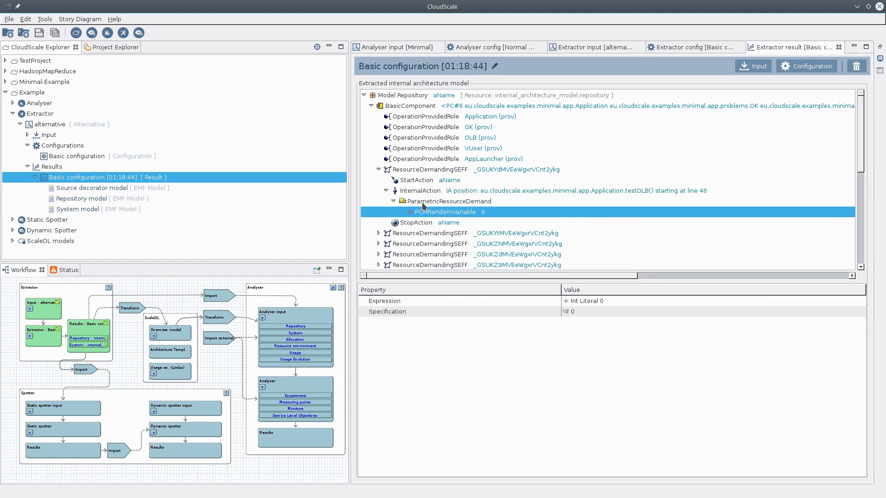
click(423, 203)
click(386, 191)
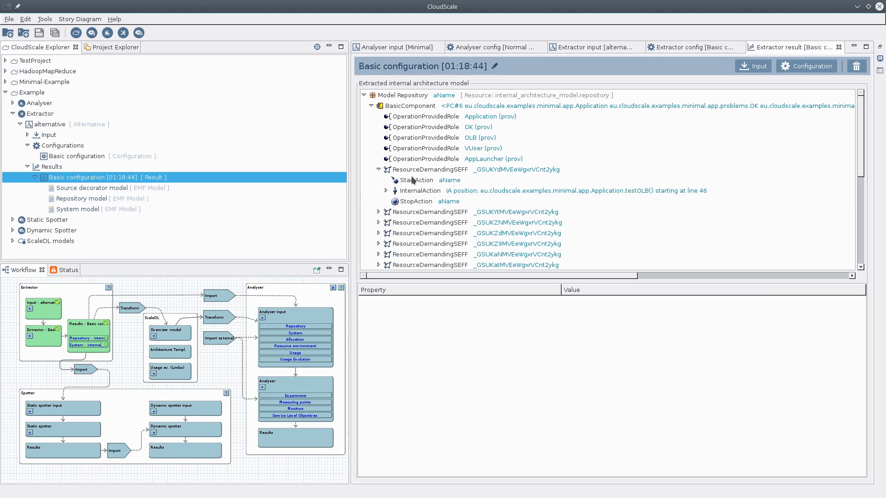
click(379, 170)
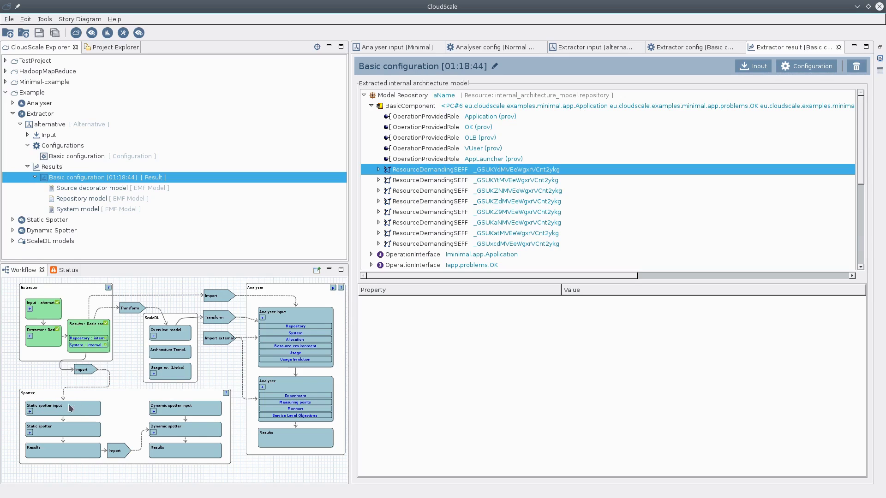
Step: Import the Extractor's Basic configuration result into the Static Spotter as a new input named alternative
mouse_move(71, 409)
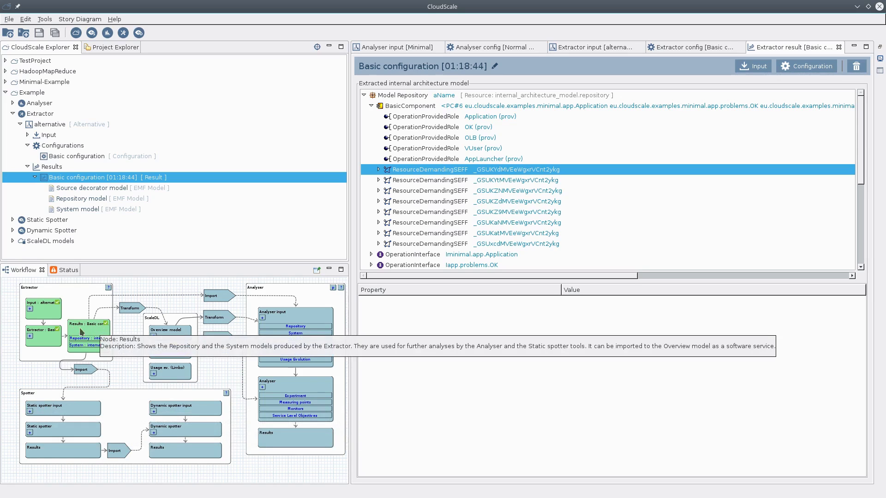
mouse_move(103, 334)
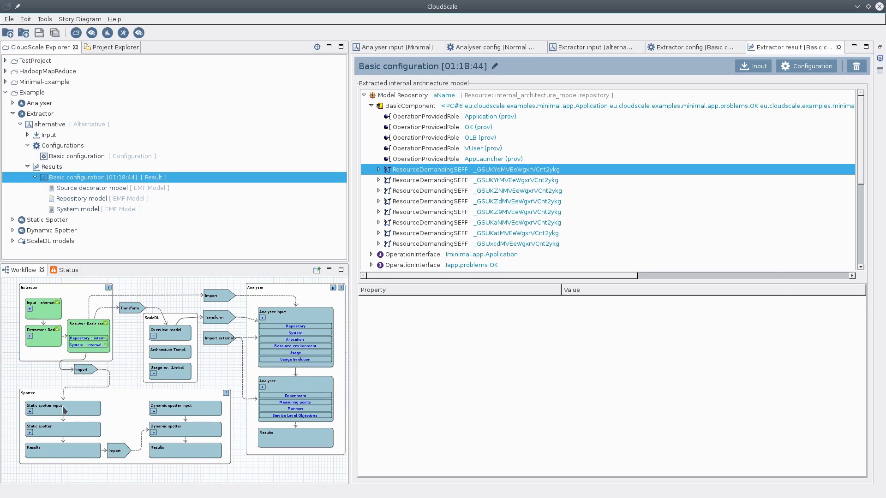
click(85, 372)
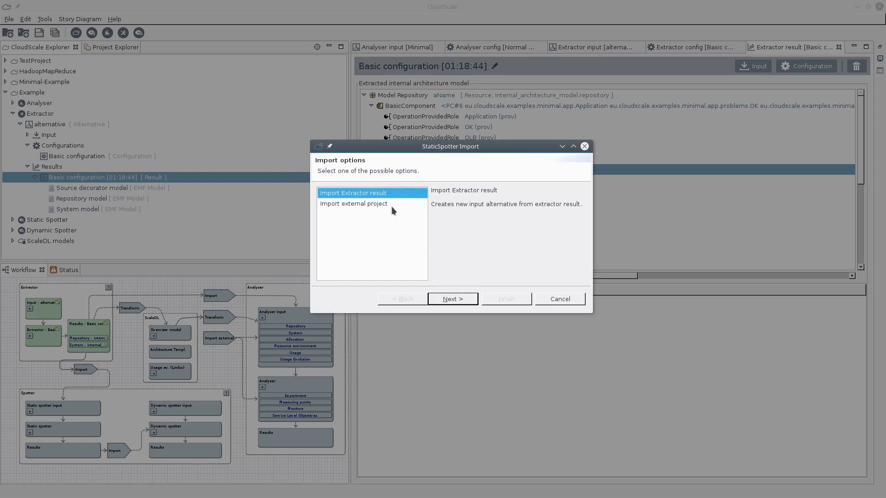
click(445, 300)
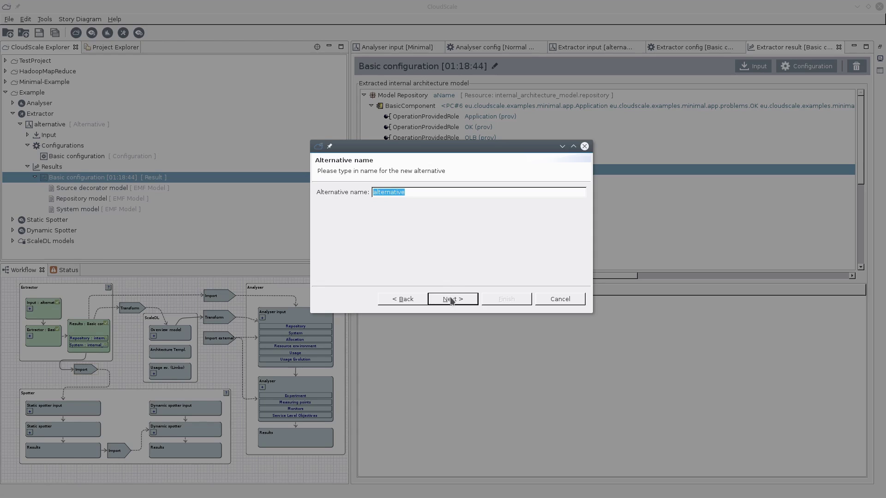
click(451, 299)
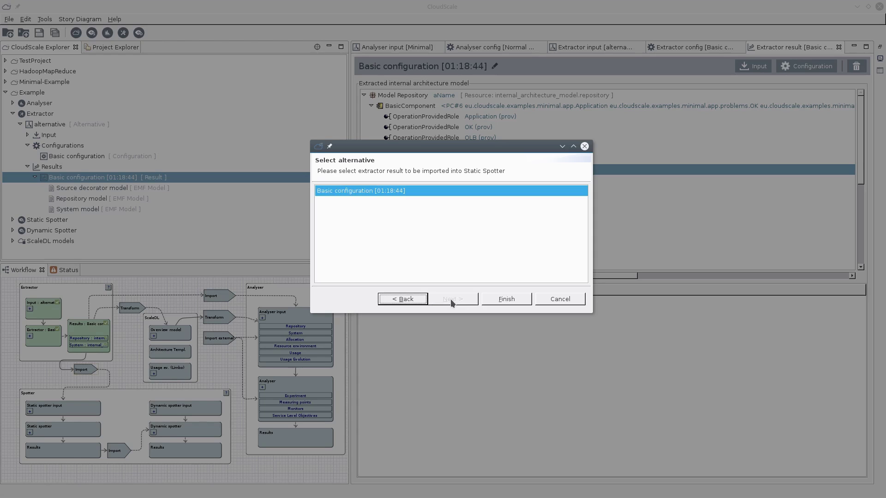
click(493, 299)
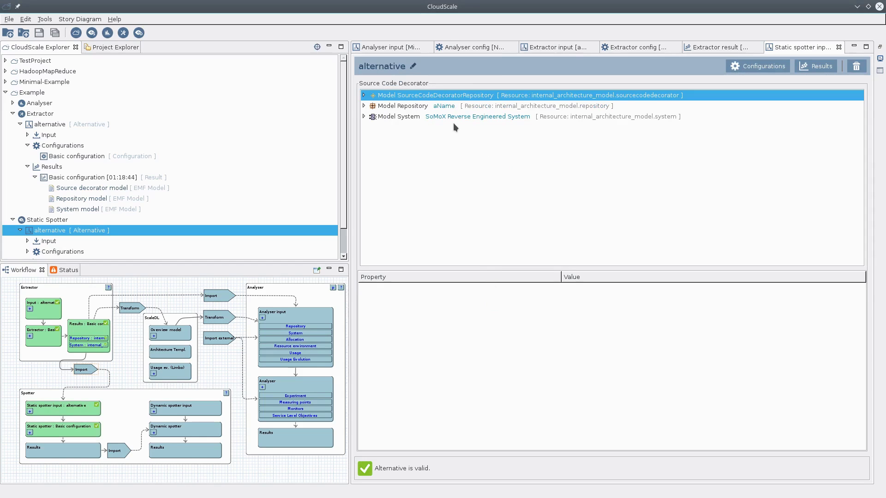
Step: Review the imported repository and system models of the Static Spotter input and open its Basic configuration
click(388, 107)
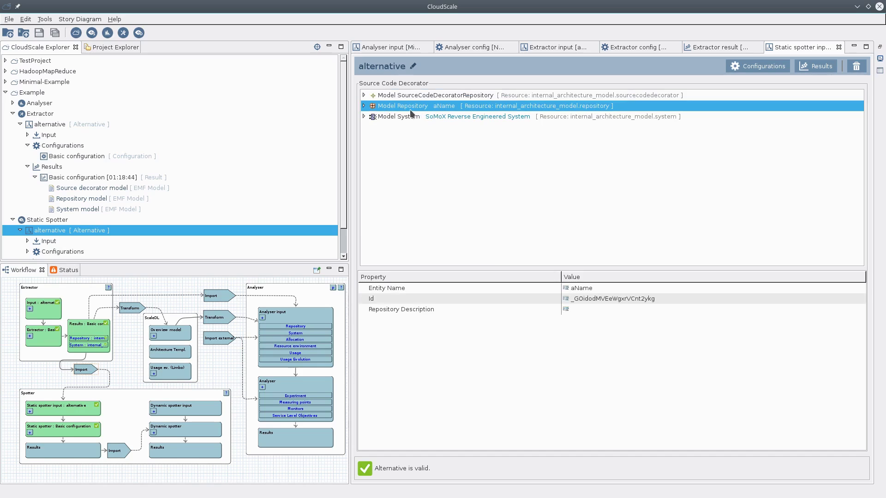
click(404, 117)
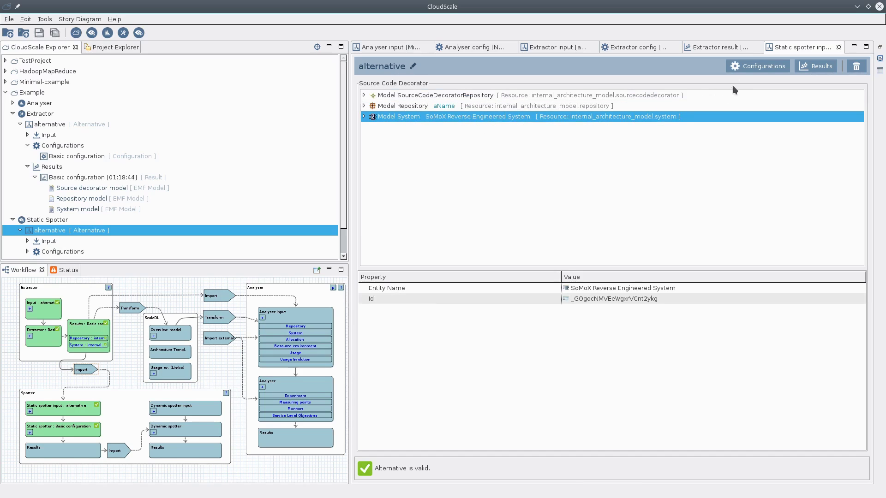
click(752, 68)
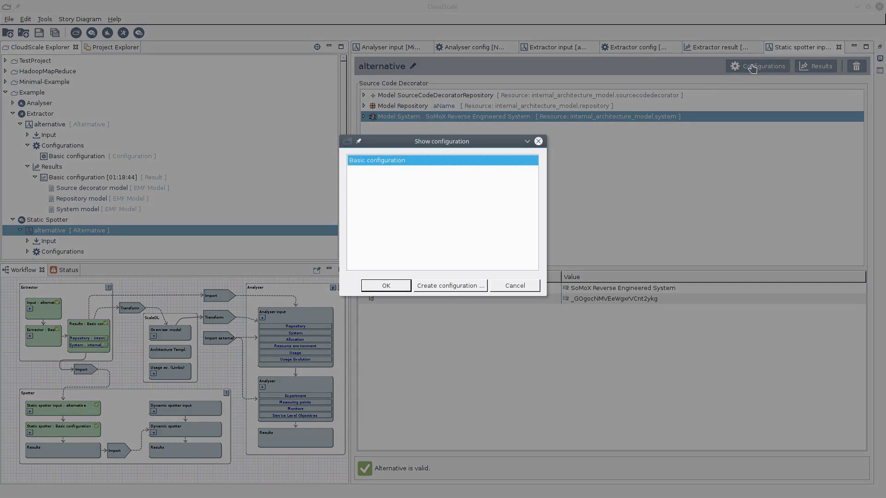
click(386, 285)
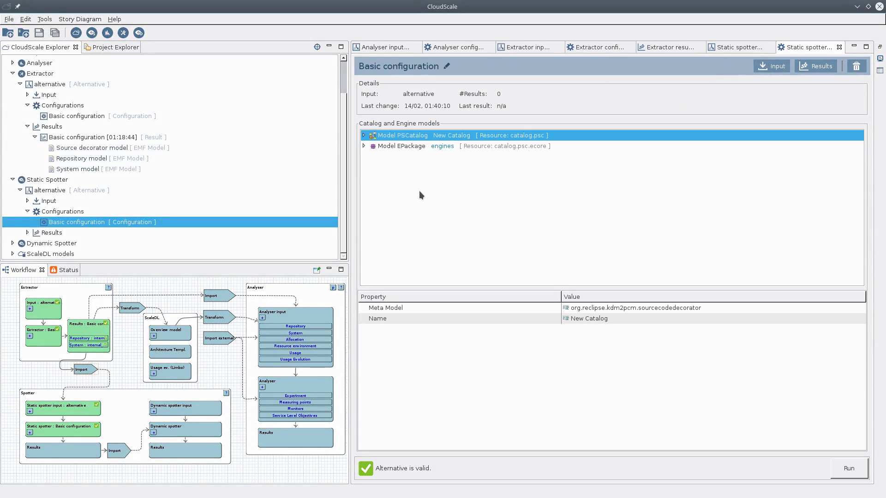
Step: Run the Static Spotter with the Basic configuration and open its result
click(364, 145)
click(364, 145)
click(854, 471)
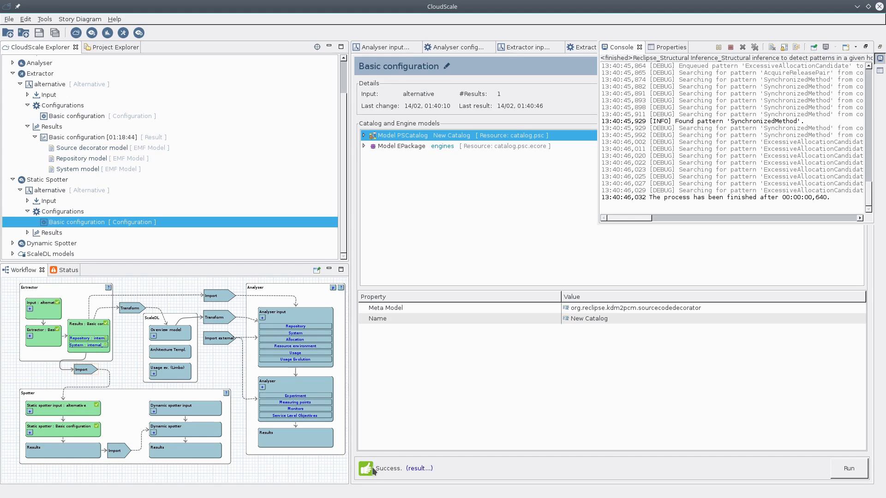
click(417, 468)
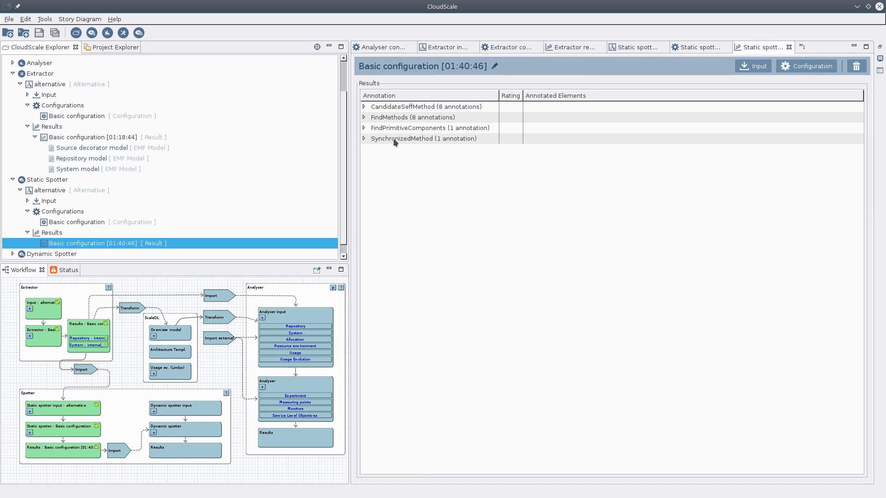
Step: Examine the SynchronizedMethod, FindPrimitiveComponents, CandidateSeffMethod and FindMethods annotations in the Static Spotter result
click(364, 138)
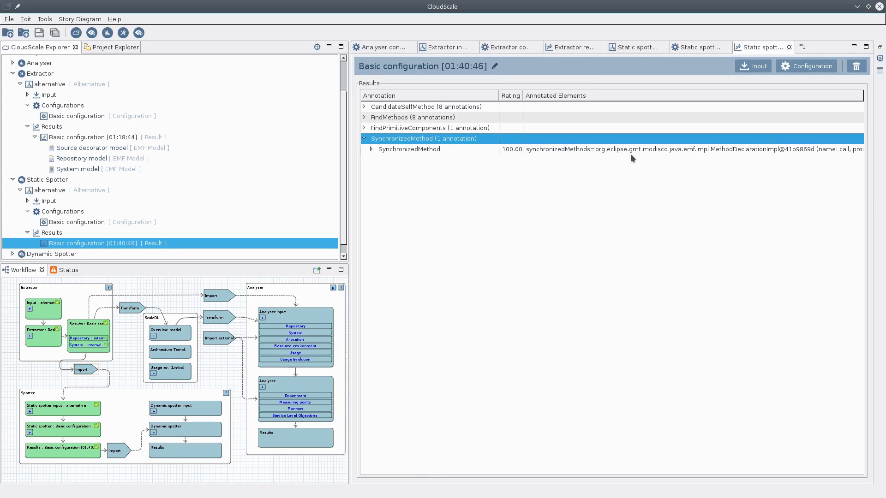
click(423, 150)
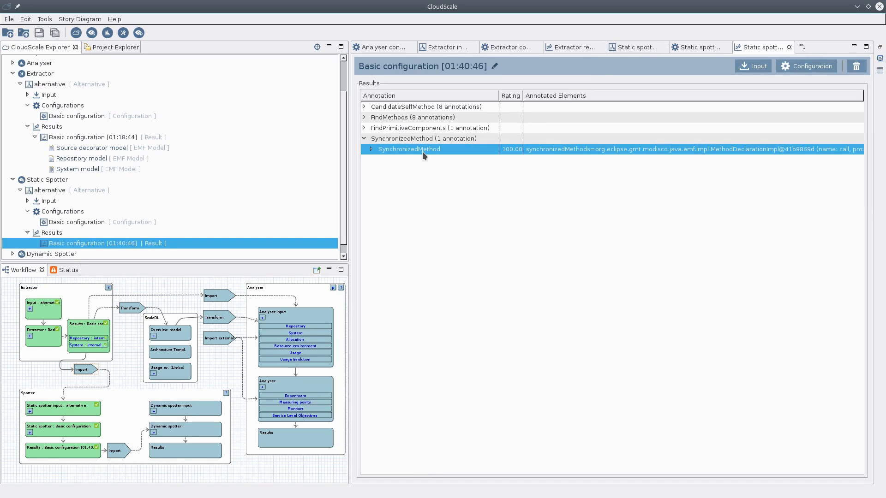
click(372, 149)
click(372, 149)
click(364, 128)
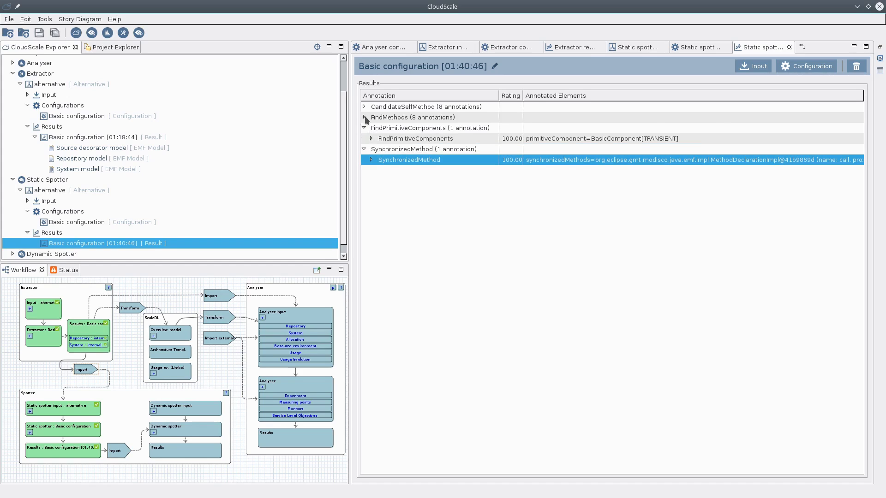
click(364, 107)
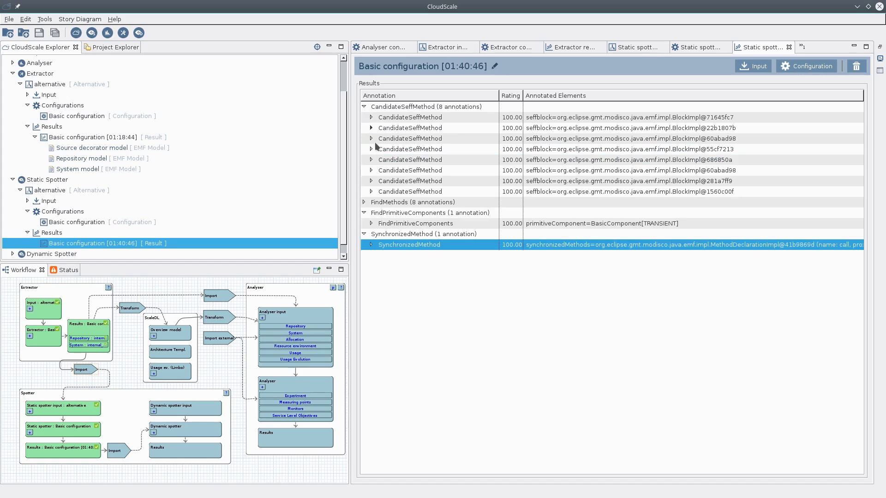
click(364, 203)
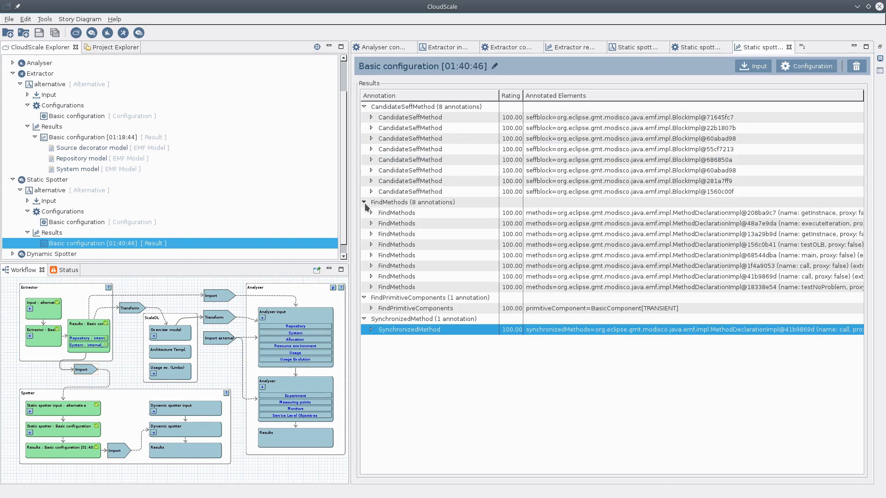
click(364, 202)
click(364, 107)
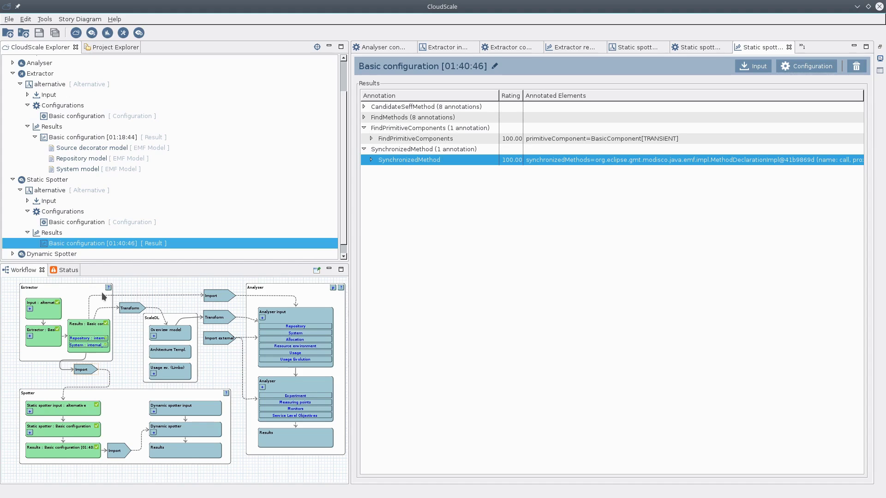
Step: Transform the Extractor's Basic configuration result into a new ScaleDL Overview alternative named alternative
mouse_move(104, 305)
mouse_move(93, 331)
mouse_move(144, 343)
mouse_move(194, 324)
mouse_move(315, 316)
mouse_move(311, 384)
mouse_move(124, 309)
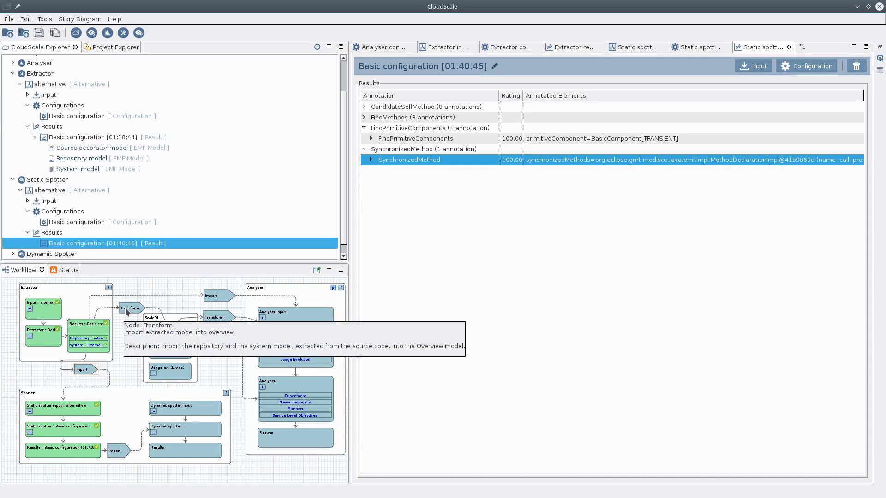
click(125, 308)
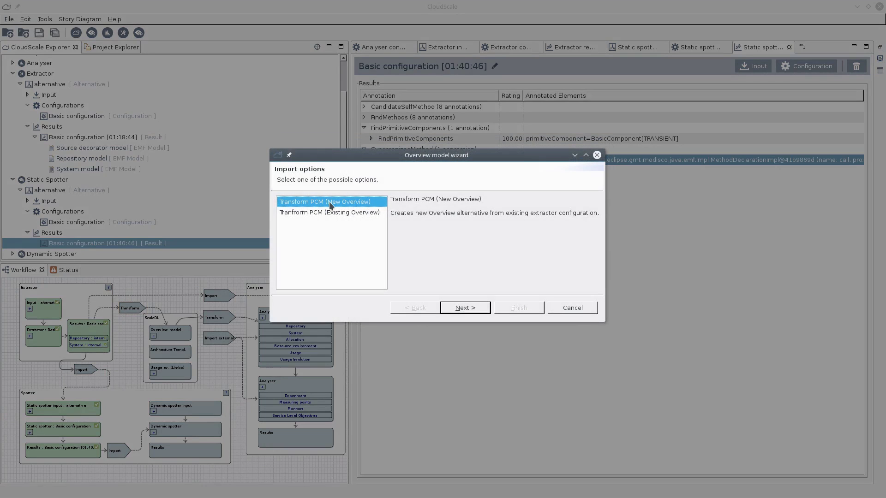
click(462, 309)
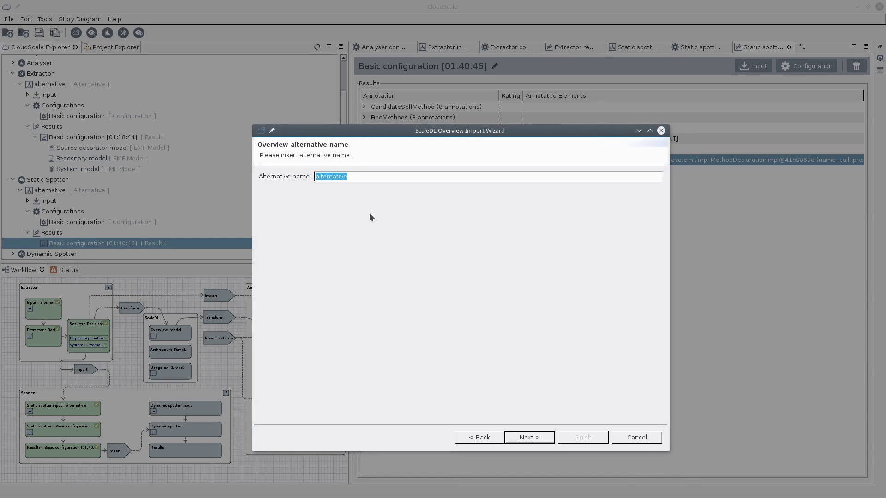
click(526, 440)
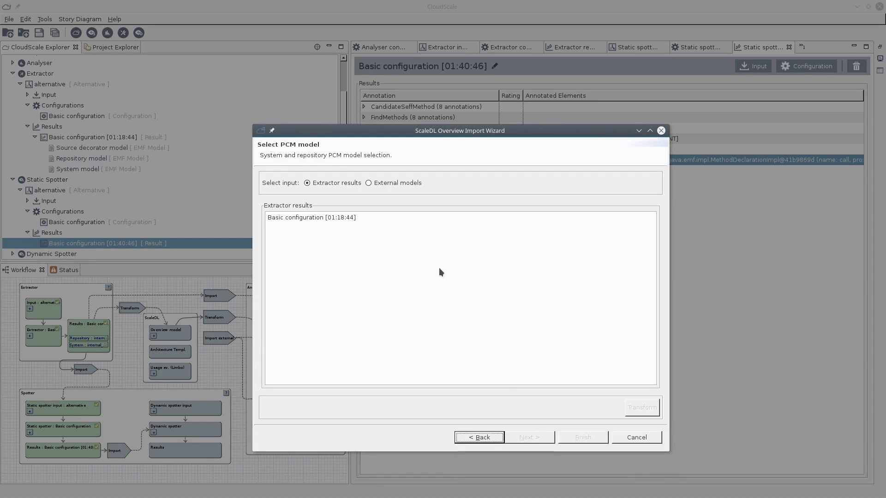
click(291, 218)
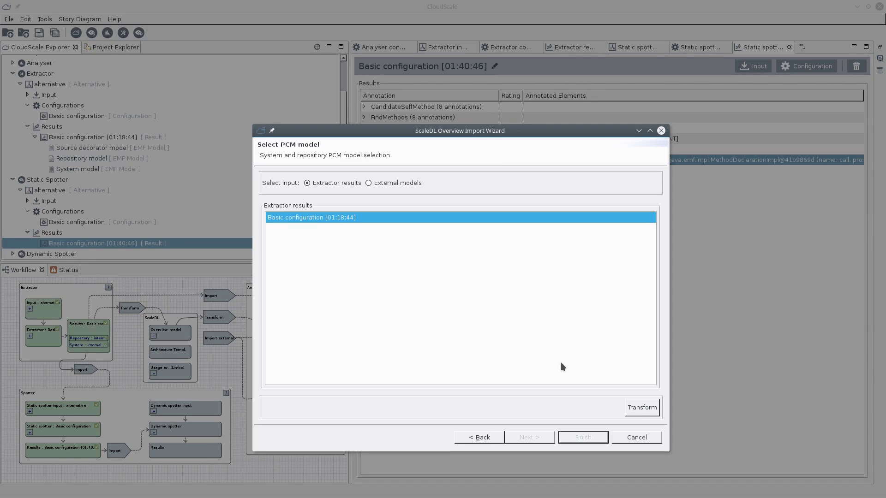
click(641, 411)
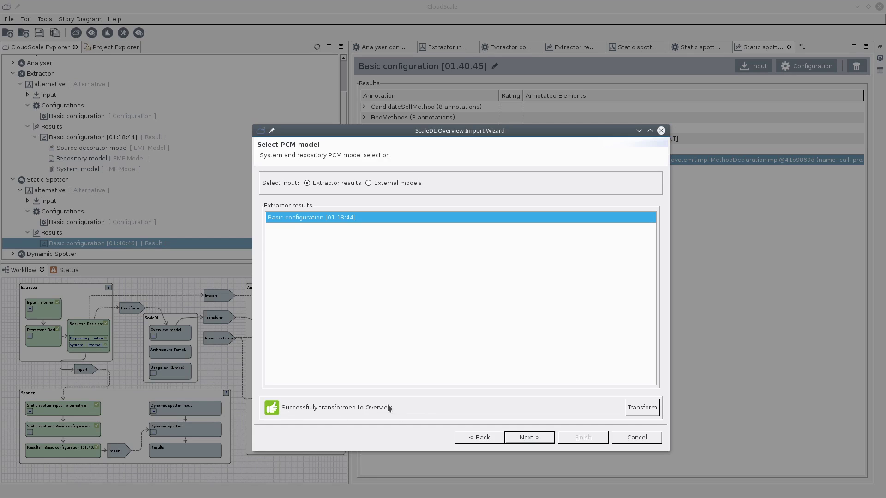
Step: Expose only the Iapp.problems.OLB operation interface to users through UsageProxy in the Overview import
click(528, 438)
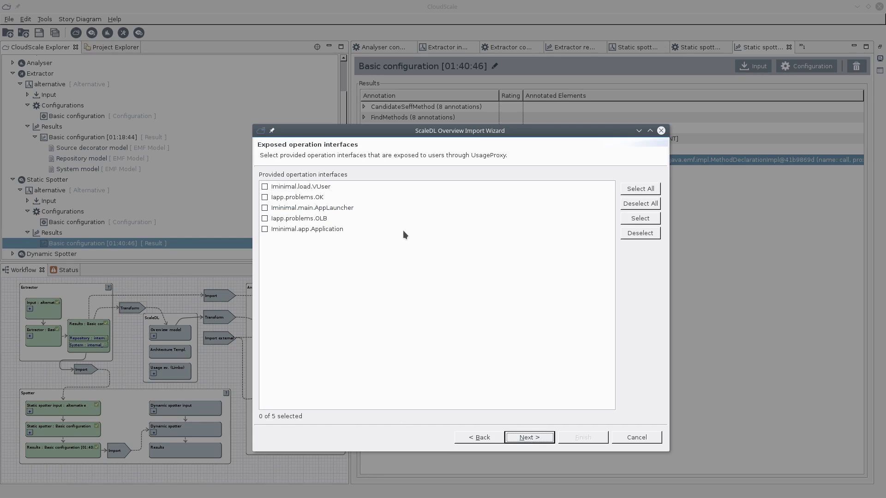
click(287, 221)
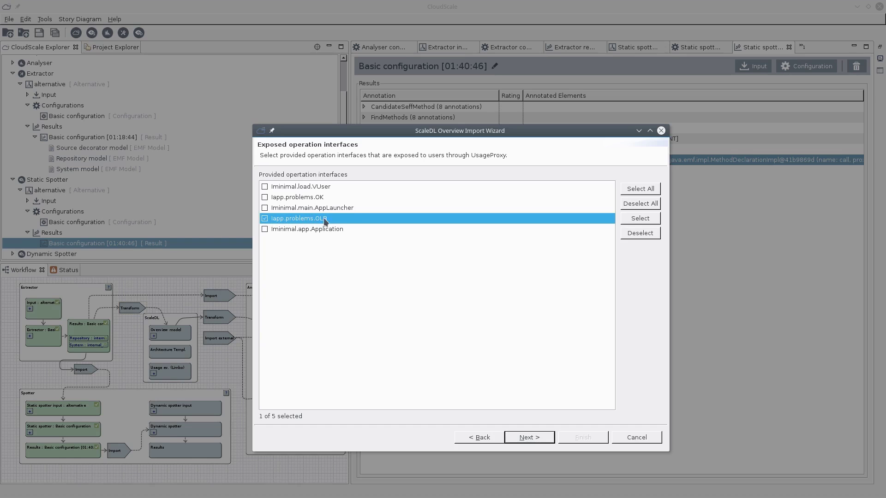
click(524, 439)
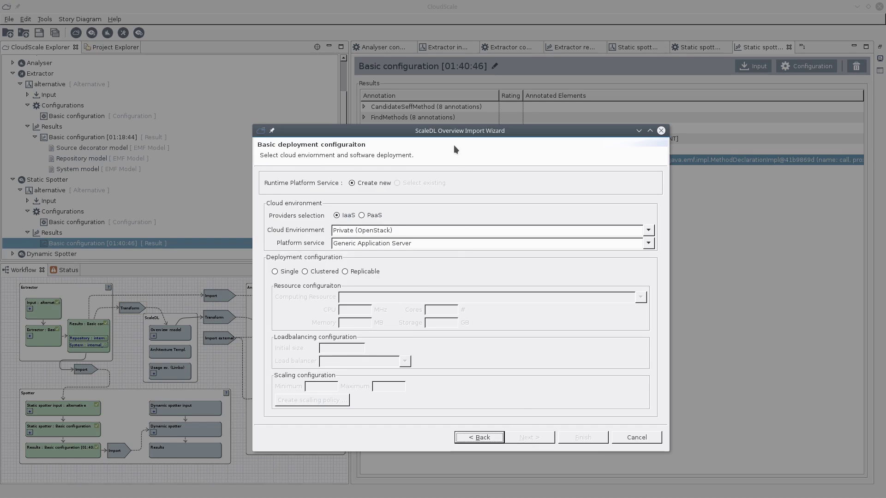
Step: Configure a clustered IaaS deployment on Amazon Web Services (AWS) using the t2.medium computing resource
drag(455, 131, 446, 90)
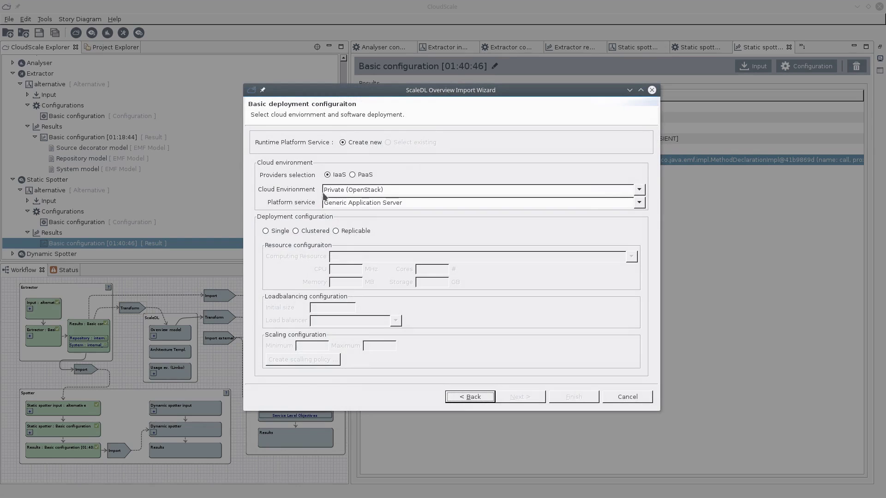
click(639, 189)
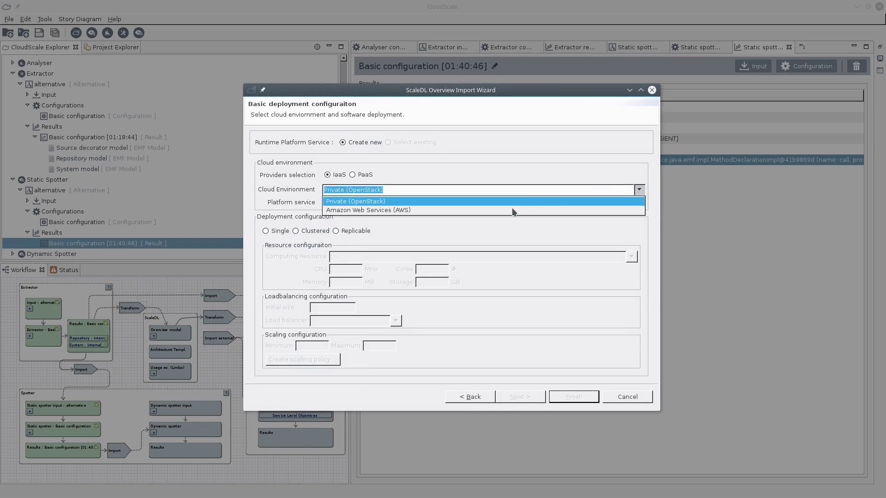
click(367, 210)
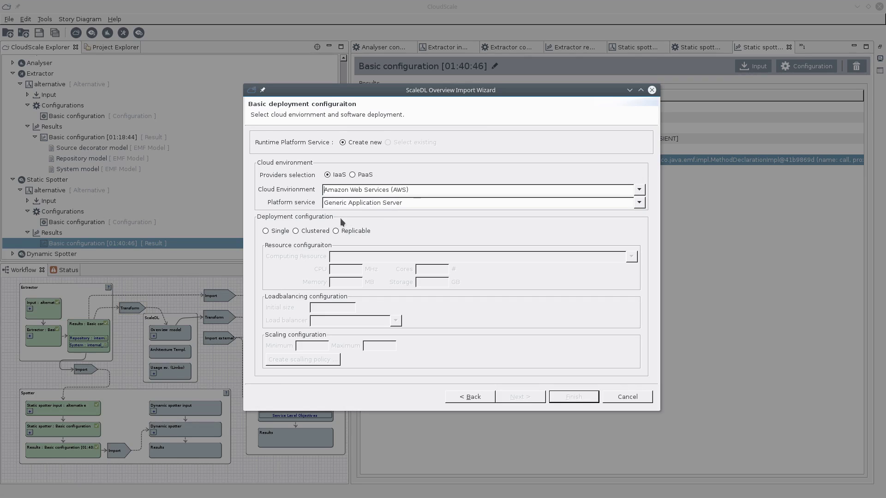
click(307, 232)
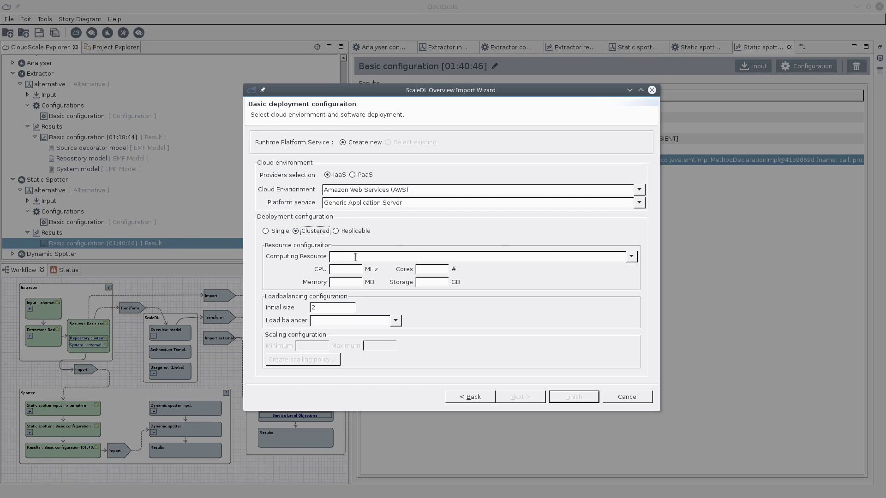
click(631, 257)
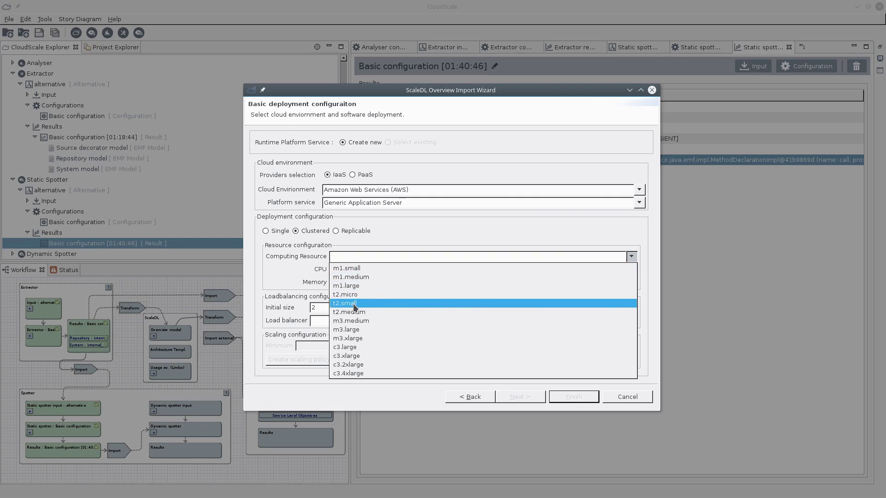
click(362, 313)
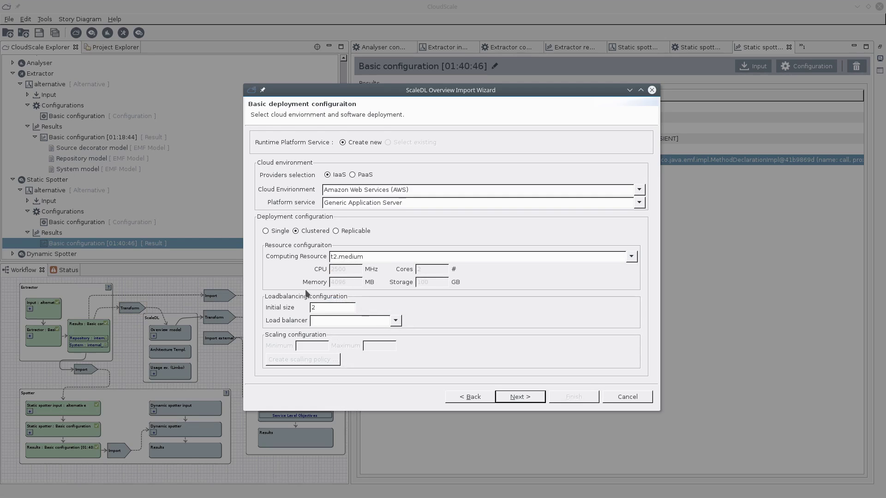
Step: Set the cluster's initial size to 3, choose a load balancer, and complete the ScaleDL Overview import
click(328, 308)
click(395, 321)
click(372, 331)
click(513, 396)
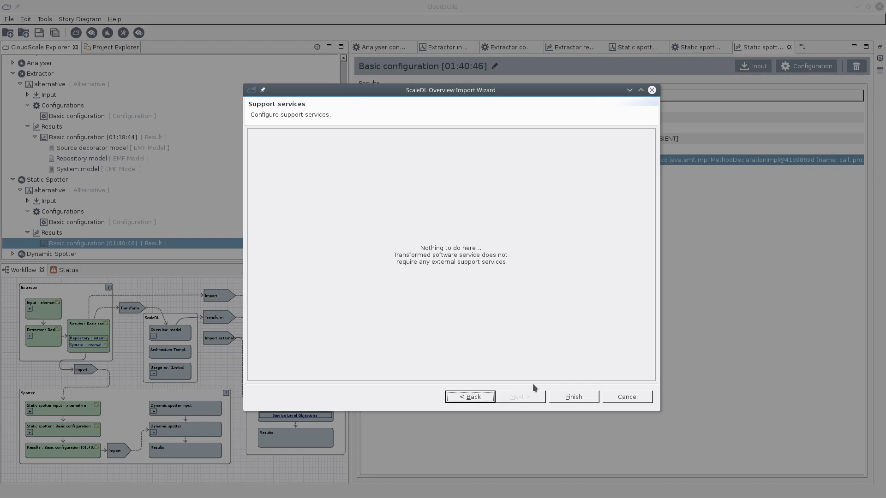
click(560, 395)
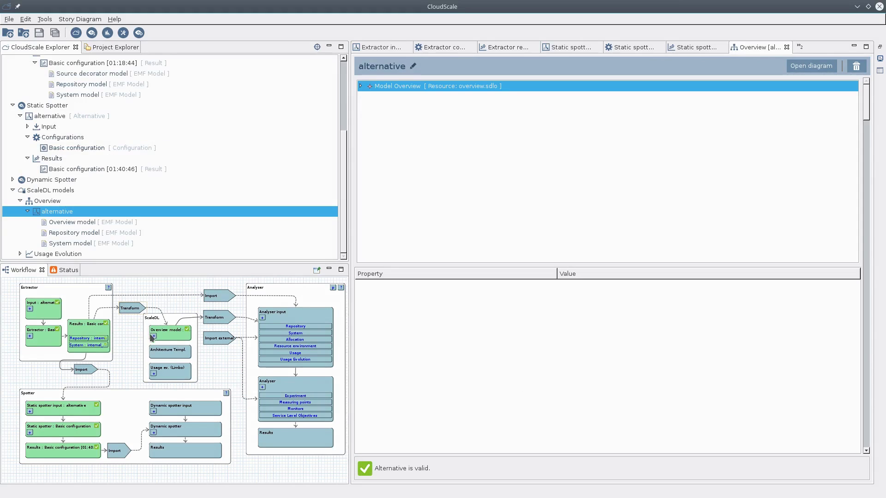
Step: Examine the Overview model's Architecture, including the cloud environment's infrastructure, platform and software layers and the SoMoX Reverse Engineered System service
click(361, 86)
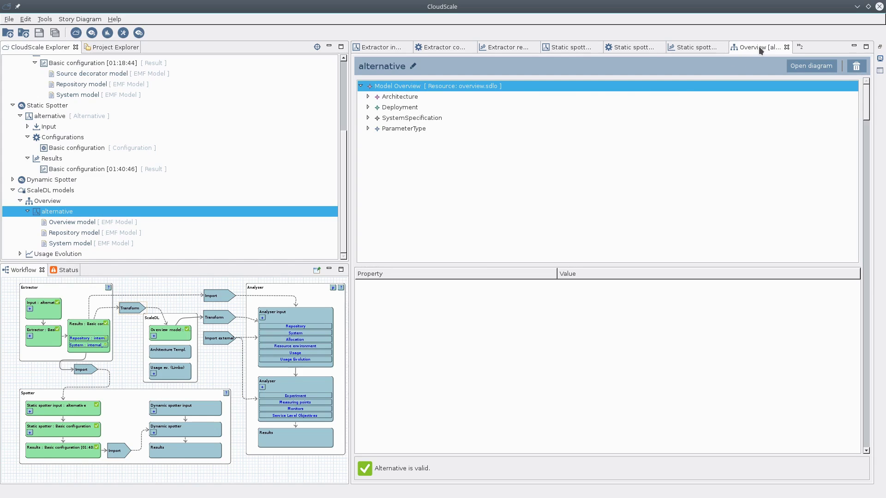
click(402, 98)
click(368, 97)
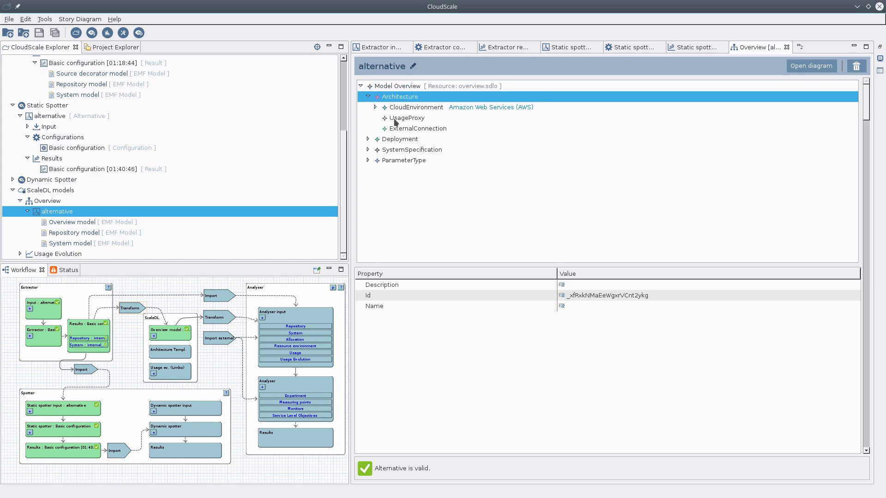
click(375, 107)
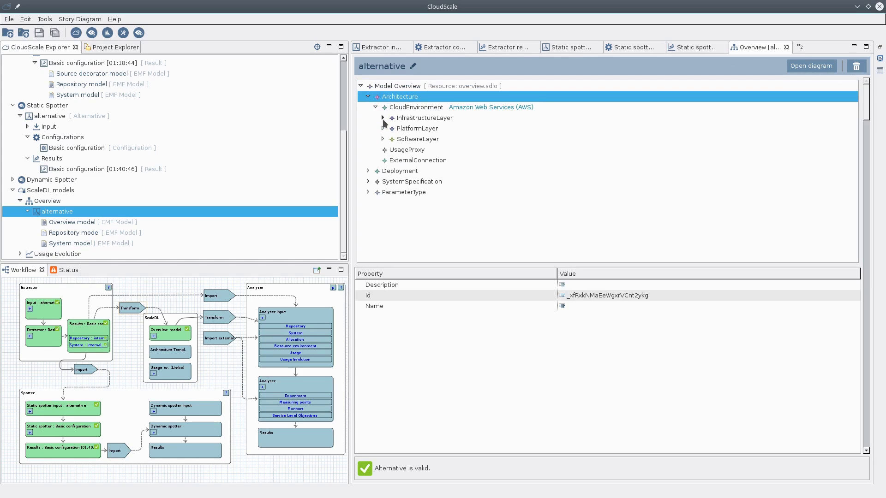
click(383, 118)
click(382, 139)
click(383, 160)
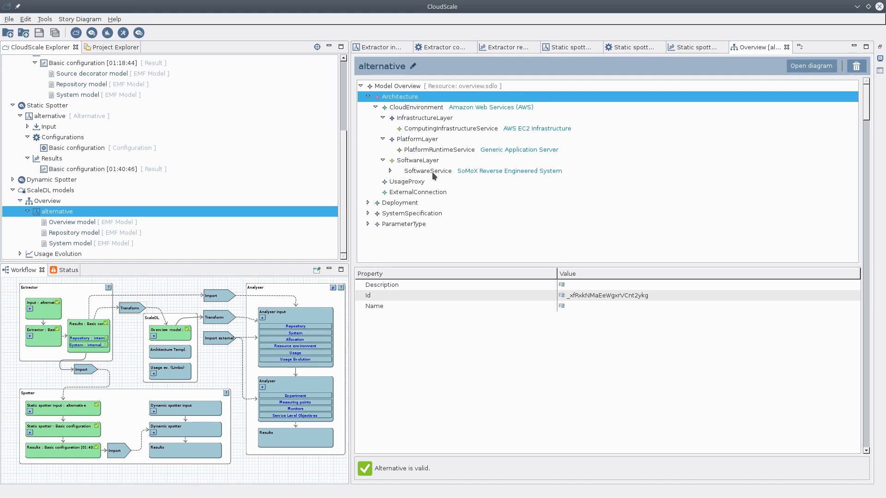
click(475, 171)
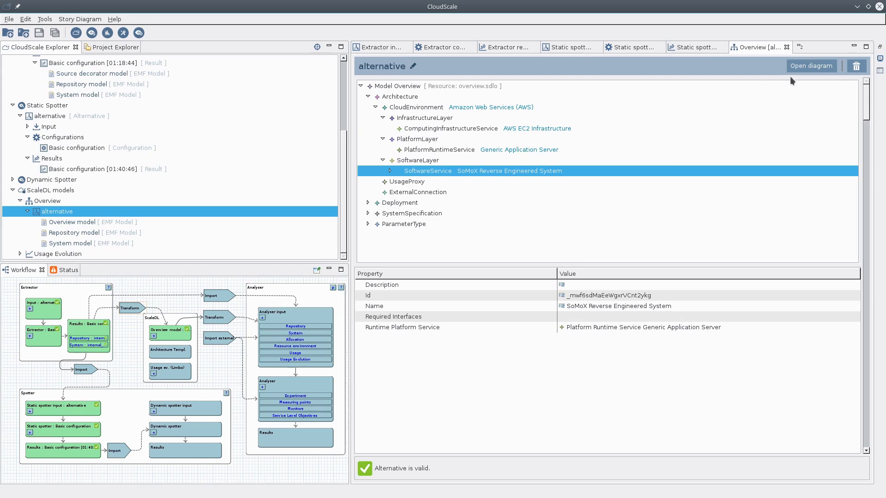
Step: Open the Overview diagram and lay out an enlarged Amazon Web Services (AWS) environment apart from the user icon
click(800, 67)
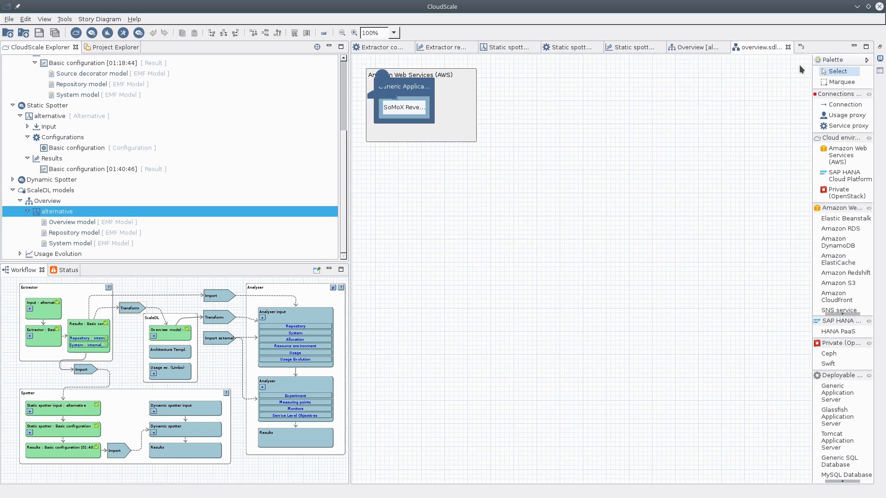
drag(459, 112, 607, 110)
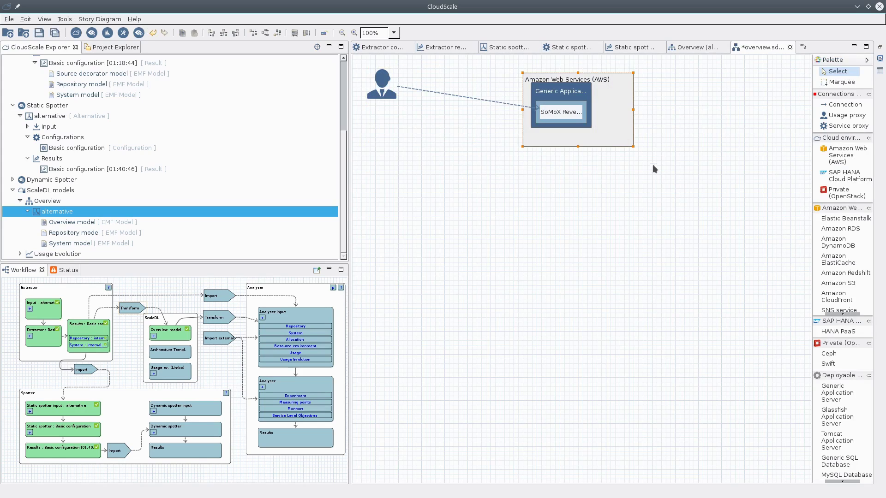
mouse_move(633, 150)
drag(633, 150, 726, 211)
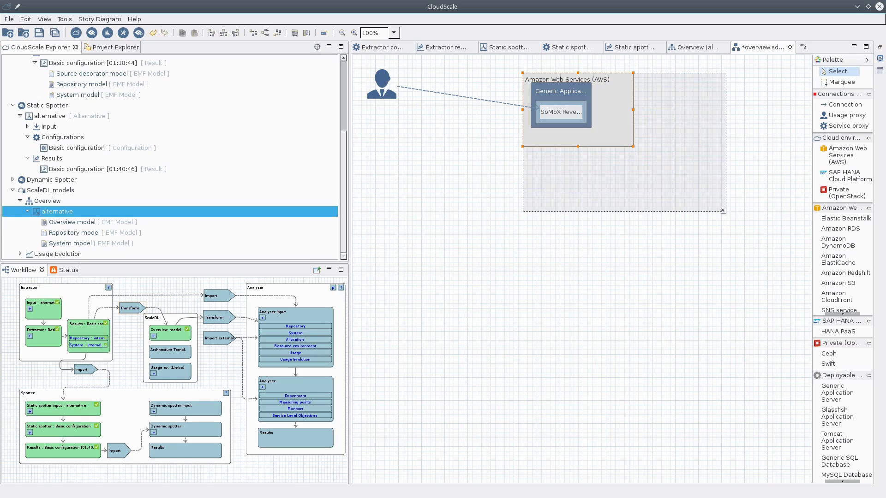
drag(585, 111, 626, 134)
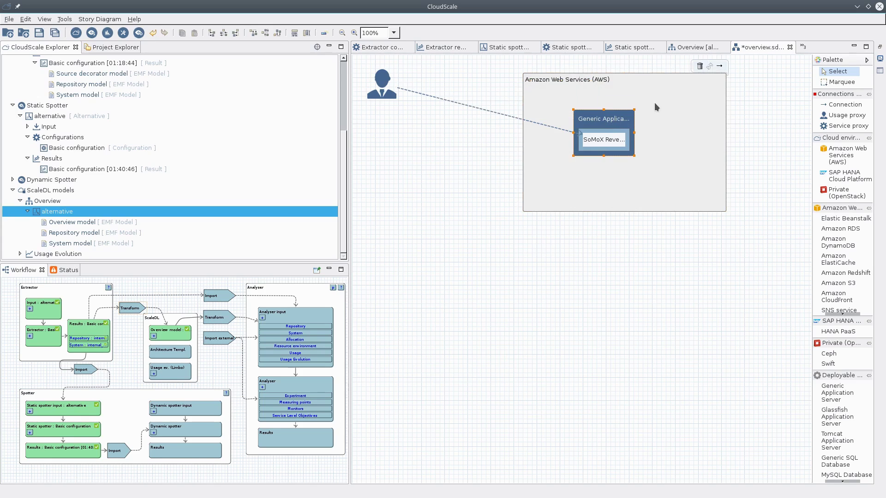
drag(584, 94, 566, 103)
drag(387, 96, 392, 152)
mouse_move(535, 90)
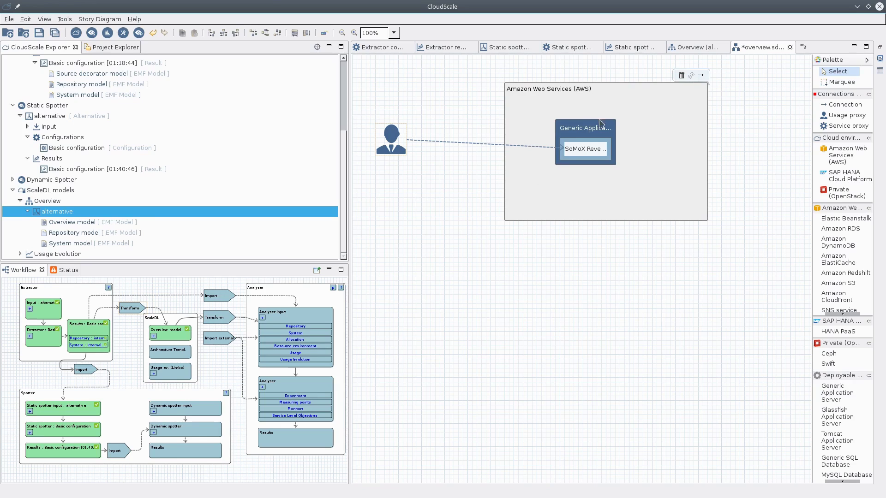
Step: Enlarge the Generic Application Server until its full name fits and reposition it inside the AWS environment
click(613, 162)
drag(615, 165, 662, 193)
drag(587, 127, 564, 117)
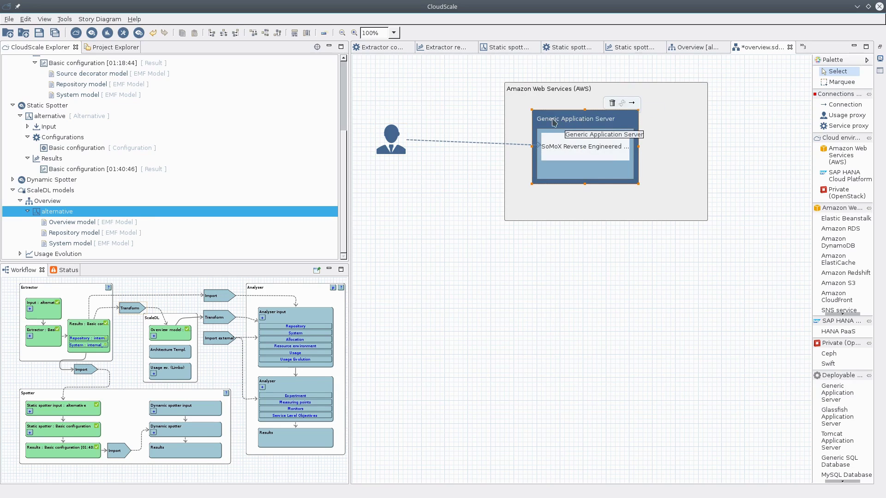
Step: Show the properties of the SoMoX Reverse Engineered System service and keep the Properties view docked below the diagram
click(570, 151)
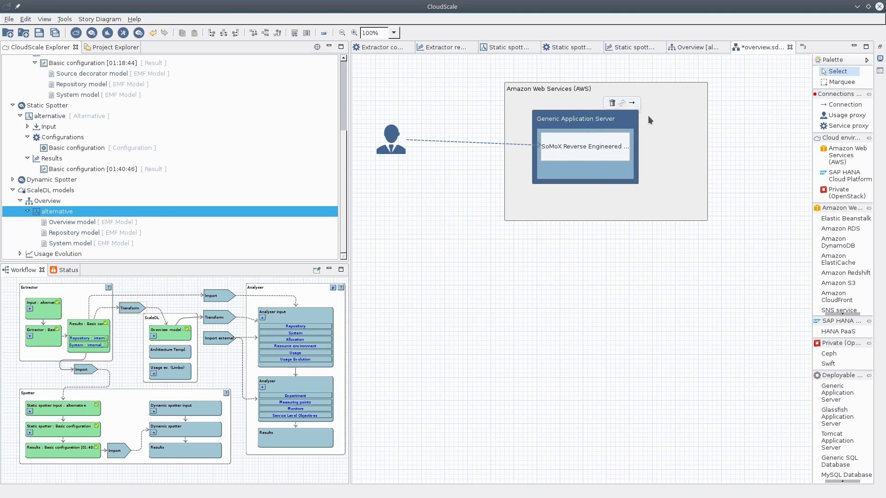
click(881, 74)
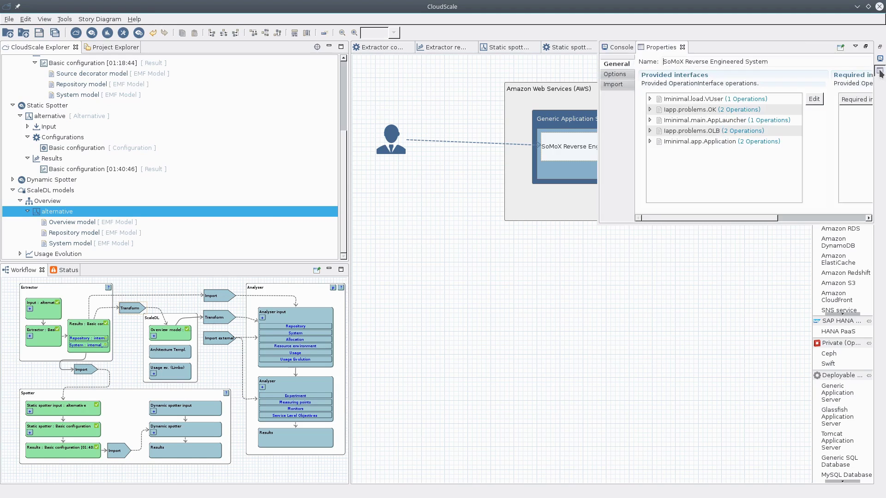
click(866, 47)
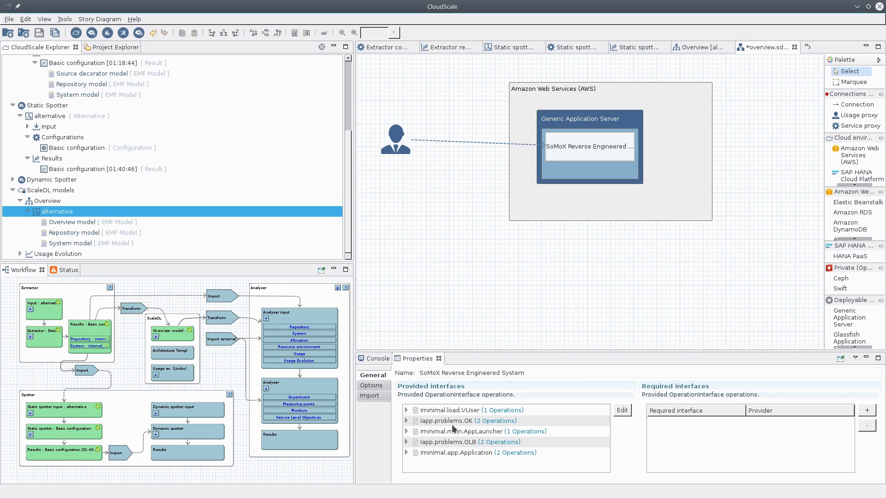
Step: Examine the AWS environment's service layer options down to the computing environment of the AWS EC2 Infrastructure deployment
click(528, 191)
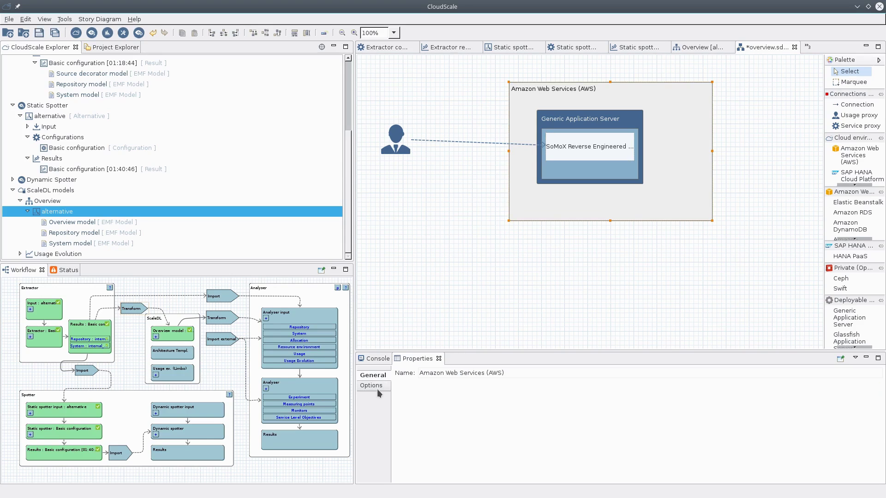
click(377, 391)
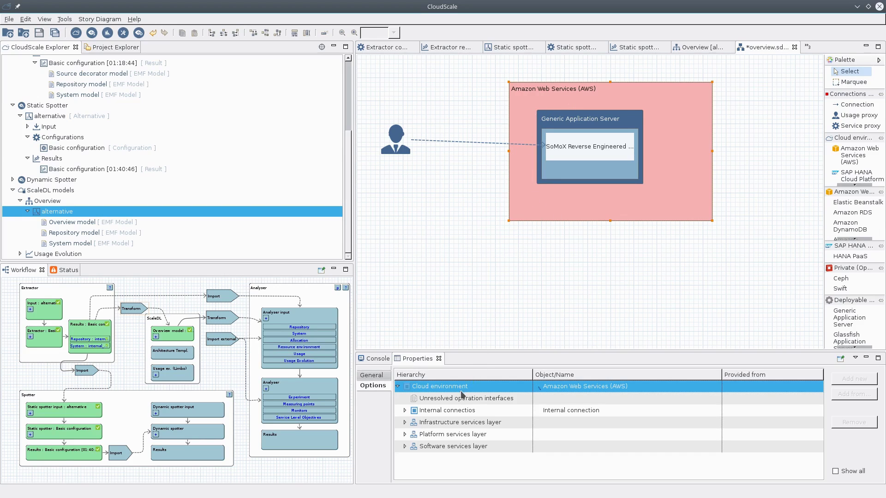
click(405, 423)
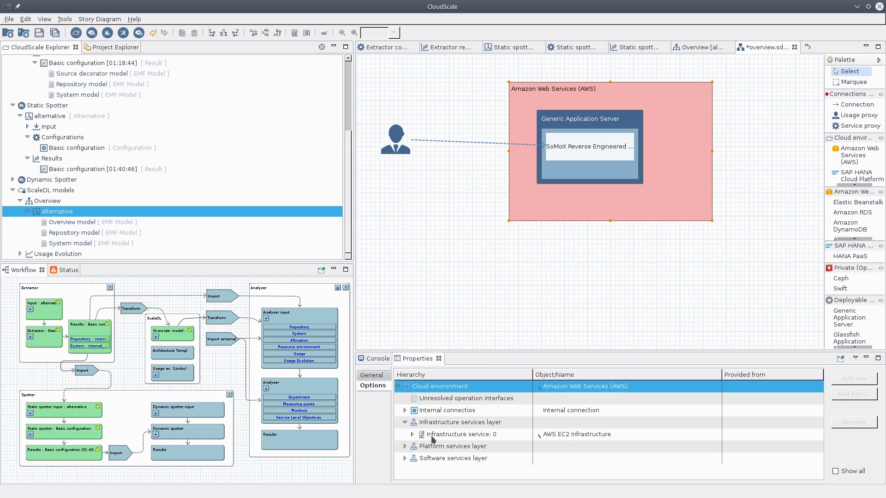
click(404, 446)
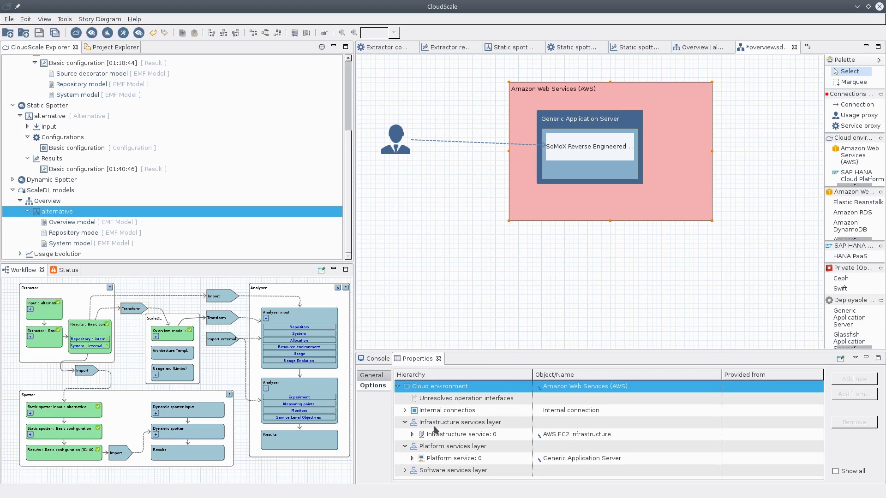
click(413, 434)
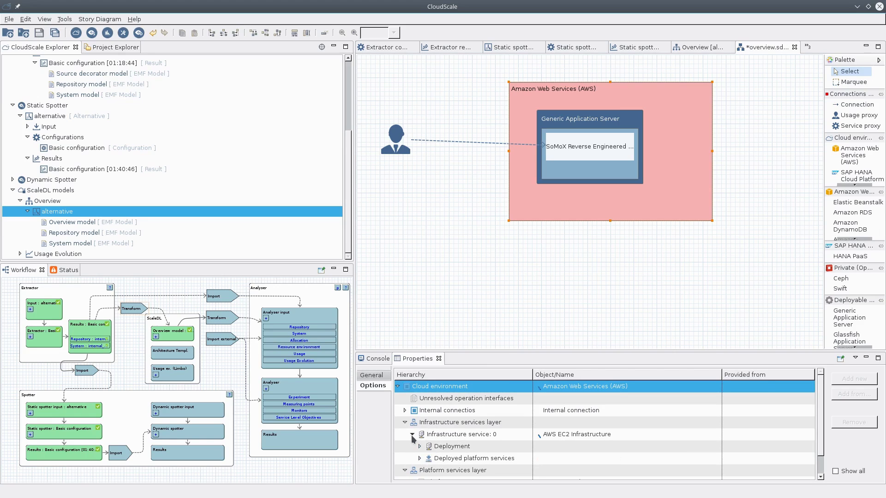
scroll(446, 422, down, 1)
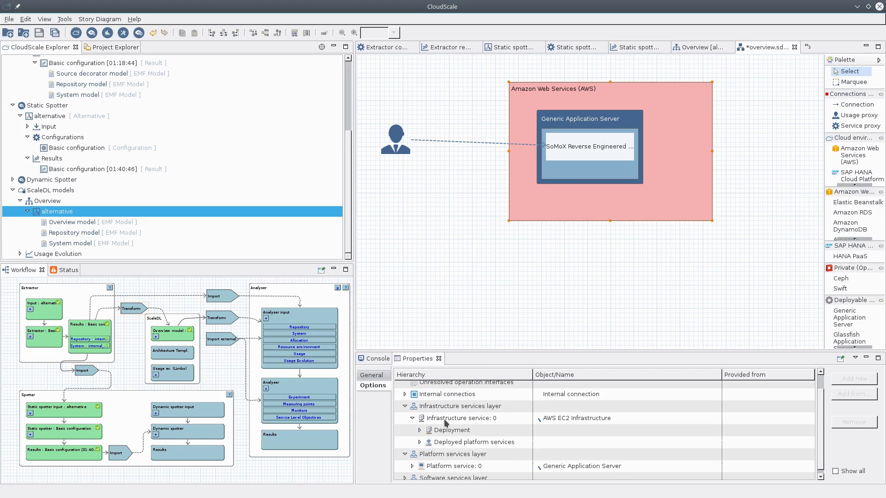
click(420, 431)
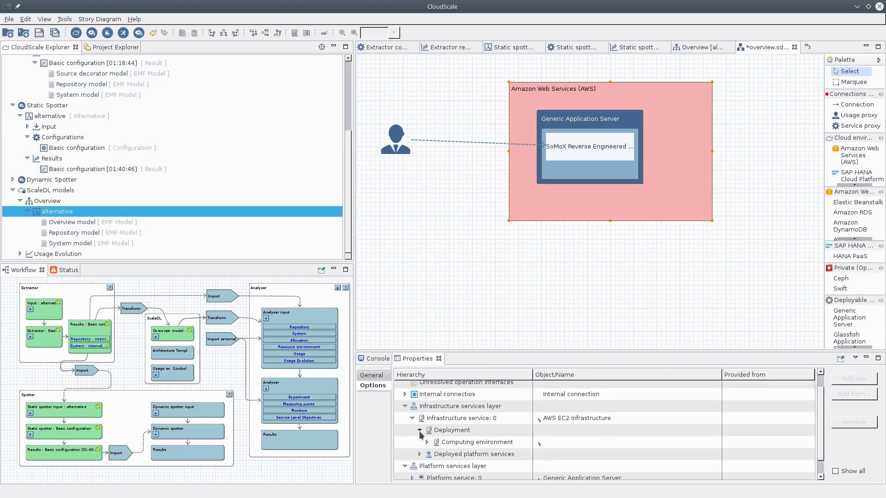
click(426, 443)
scroll(427, 447, down, 1)
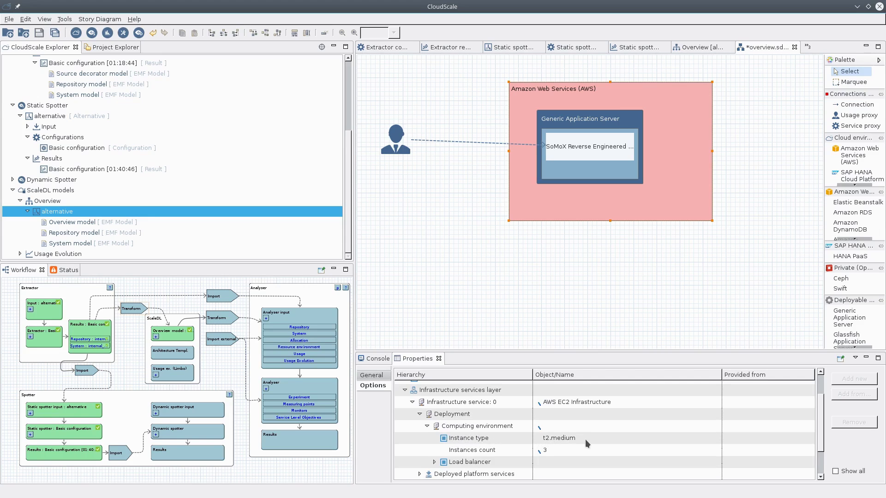
Step: Set the instances count of the AWS EC2 computing environment to 4 and save the Overview diagram
click(604, 440)
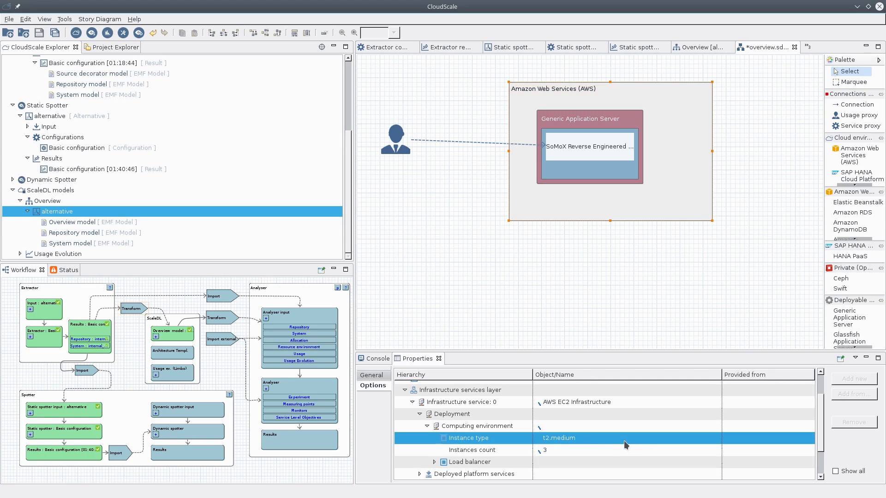
click(561, 450)
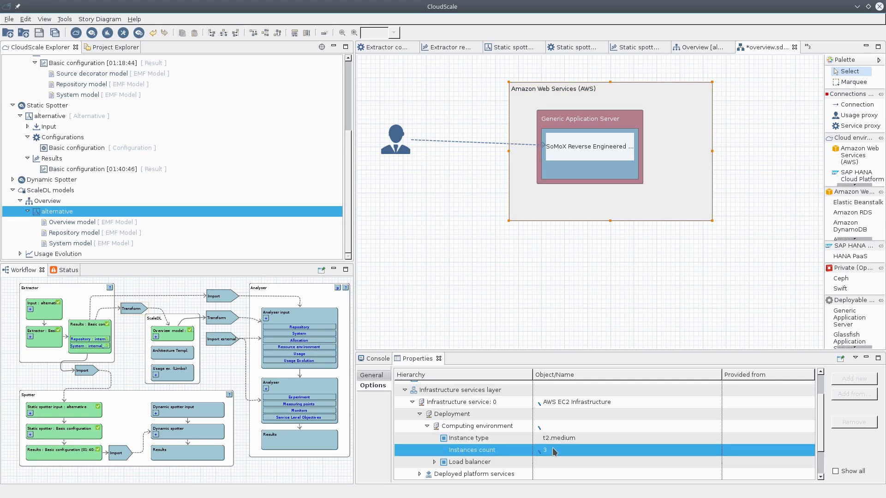
click(559, 450)
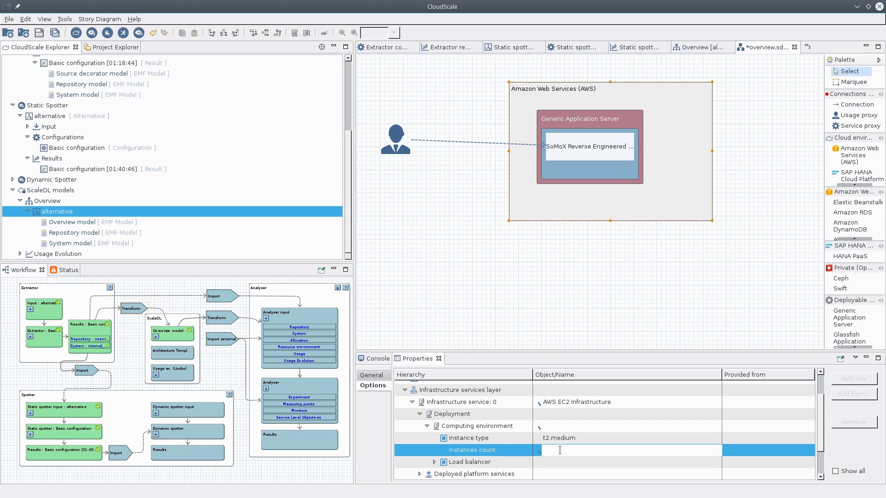
text(4)
key(Return)
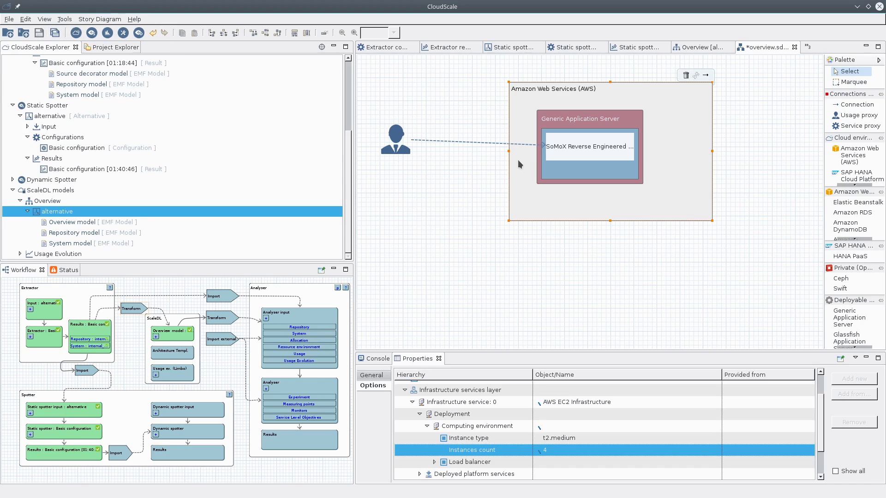
key(ctrl+s)
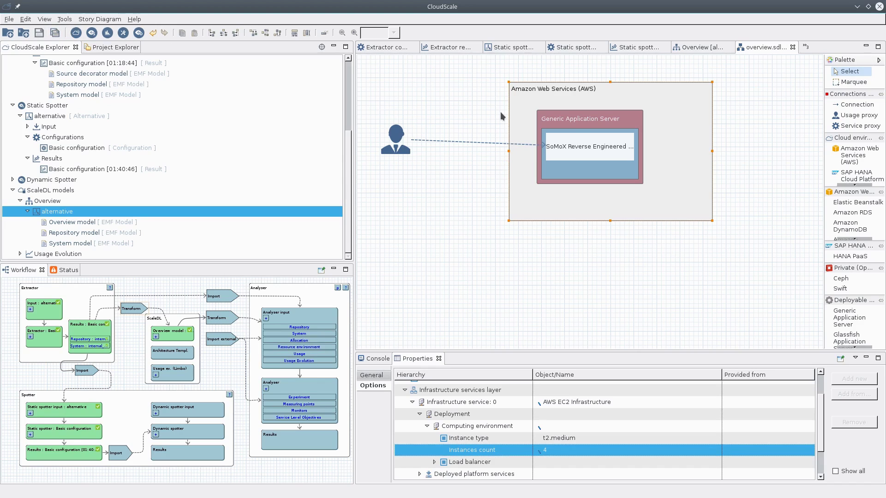
Step: Close the Overview diagram and all other open editors, leaving the editor area empty
mouse_move(558, 94)
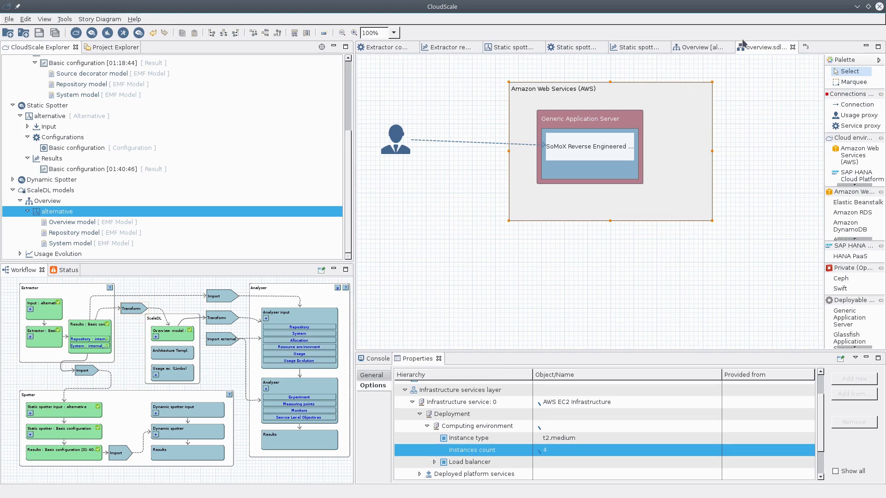
click(793, 48)
click(793, 48)
click(794, 48)
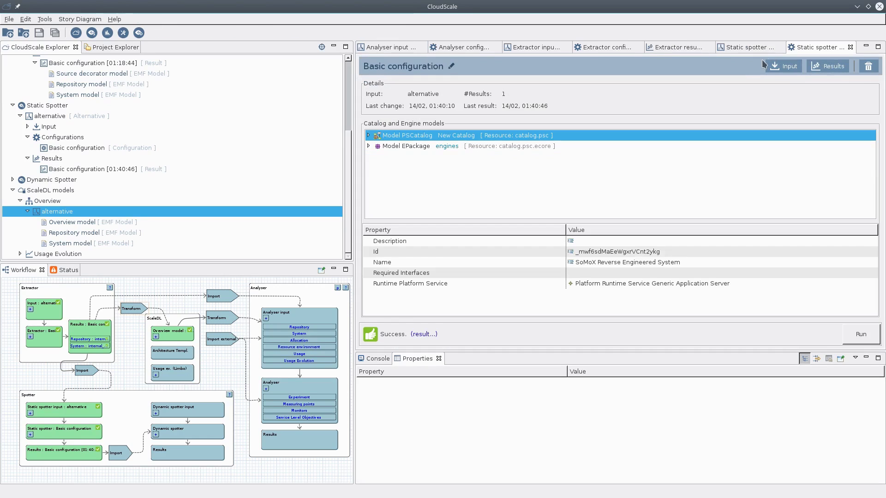
click(851, 47)
click(851, 47)
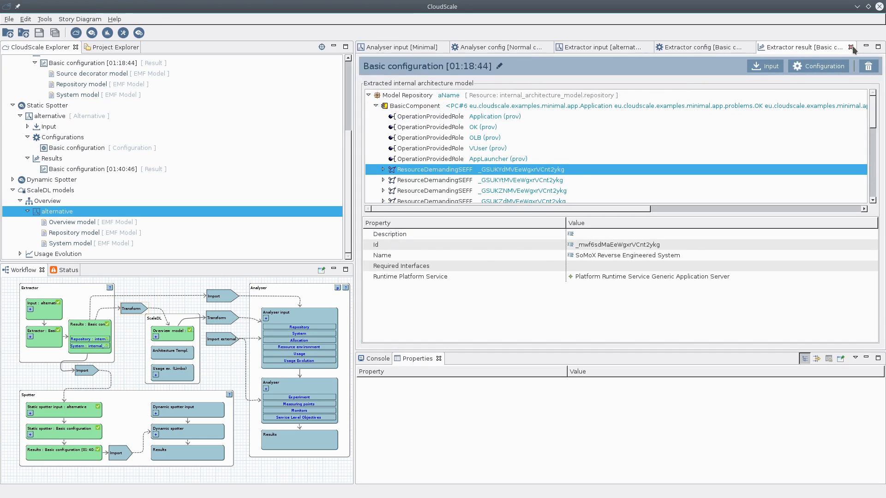
click(852, 48)
click(815, 48)
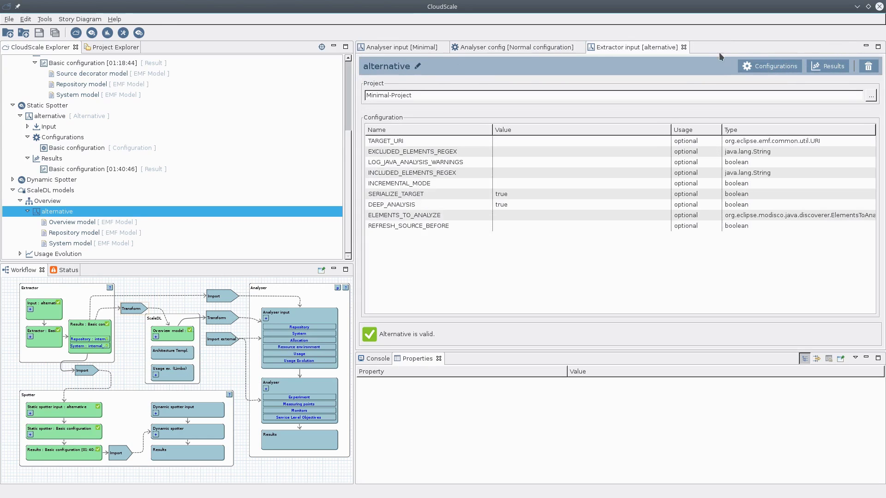
click(684, 47)
click(580, 48)
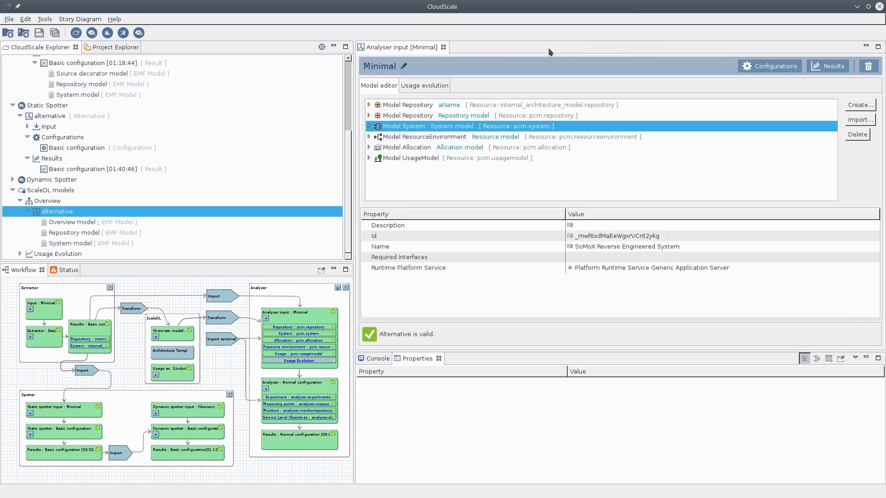
click(443, 48)
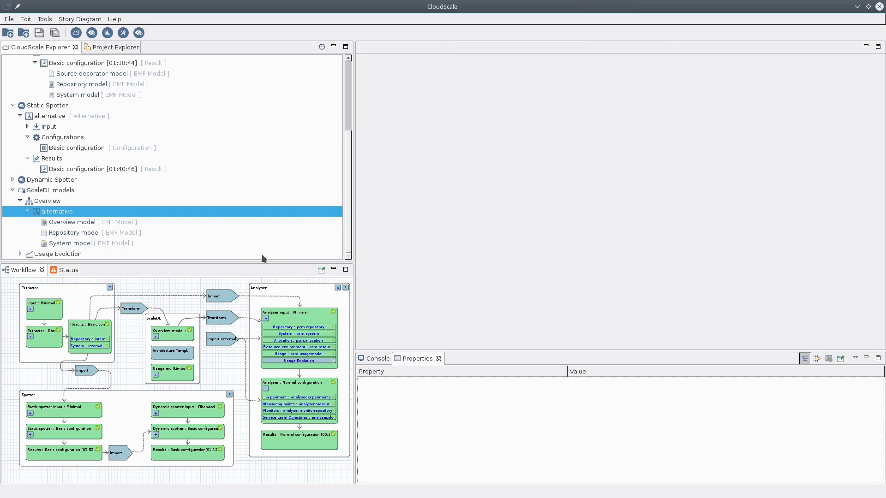
Step: Transform the Example project's Overview alternative into a new Analyser input alternative, keeping the name alternative
click(59, 205)
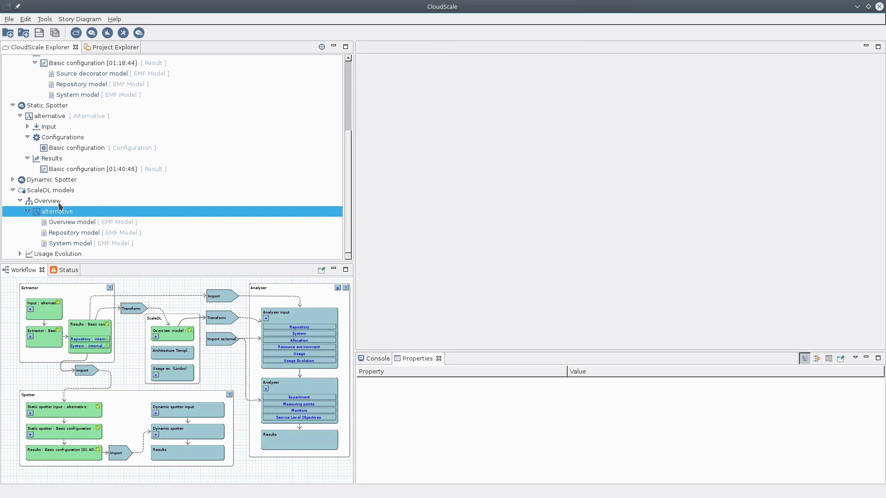
click(215, 319)
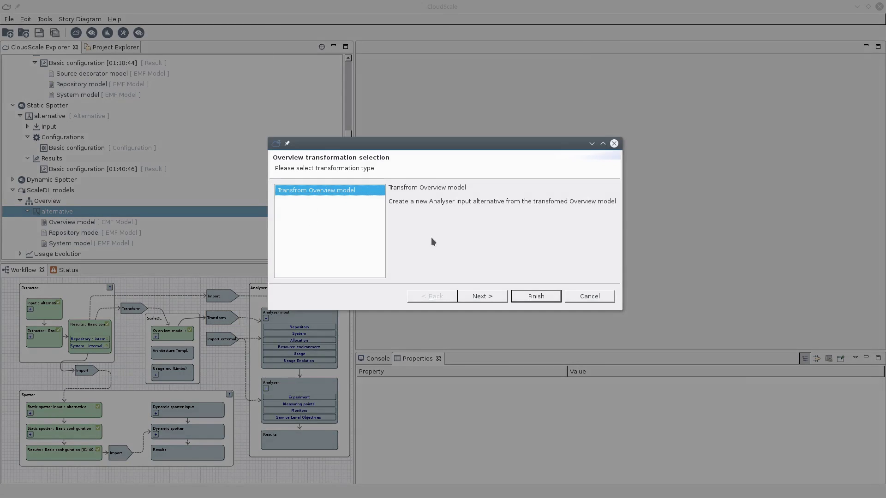
click(478, 297)
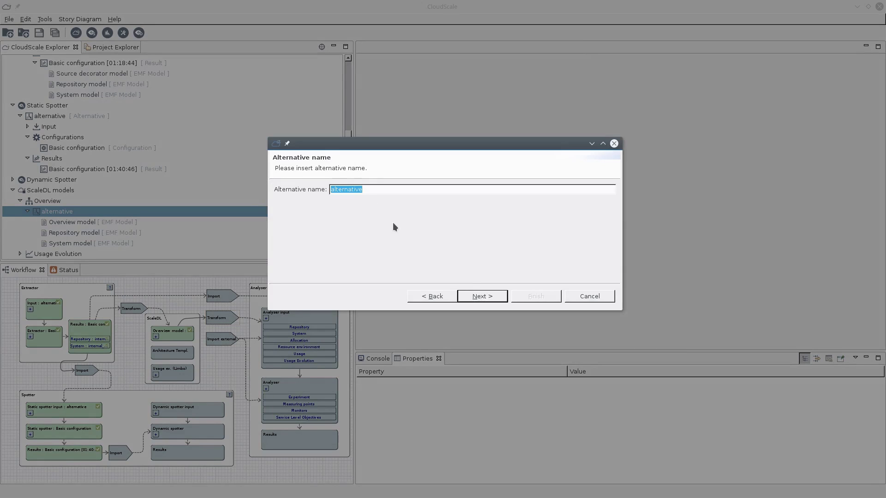
click(476, 296)
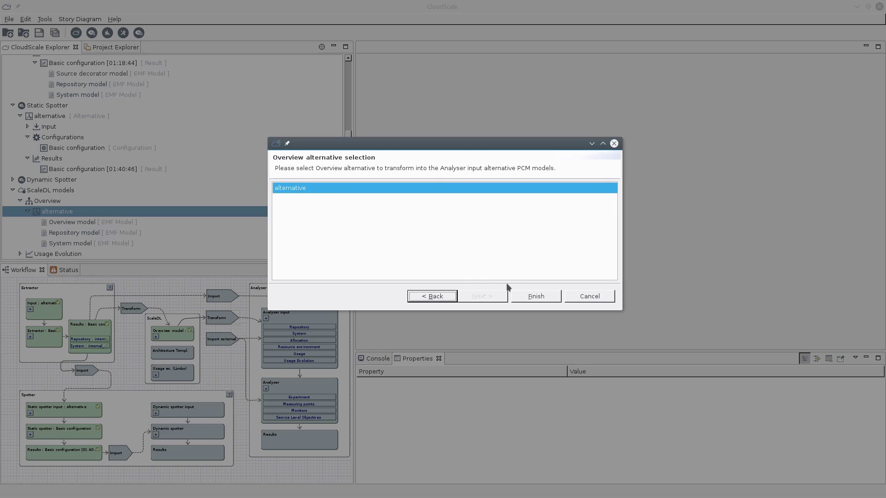
click(522, 298)
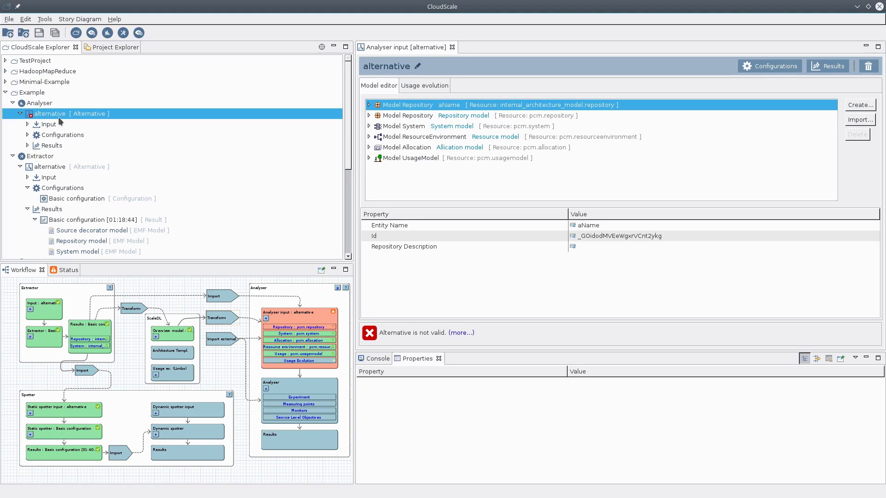
Step: Examine the input models and configurations of the new Analyser alternative in the project tree
click(27, 124)
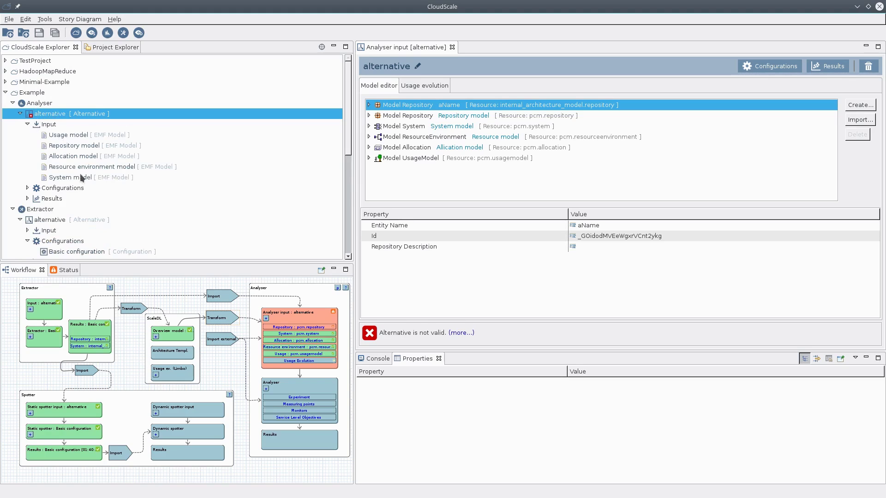
click(28, 125)
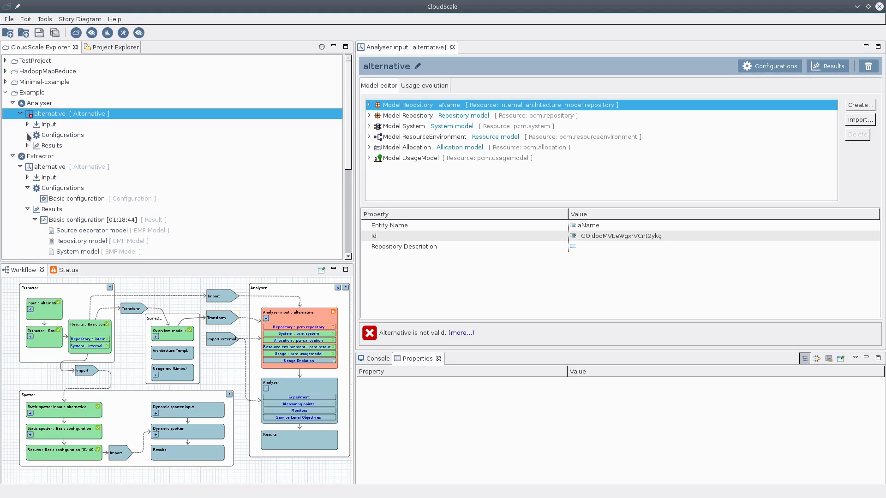
click(27, 135)
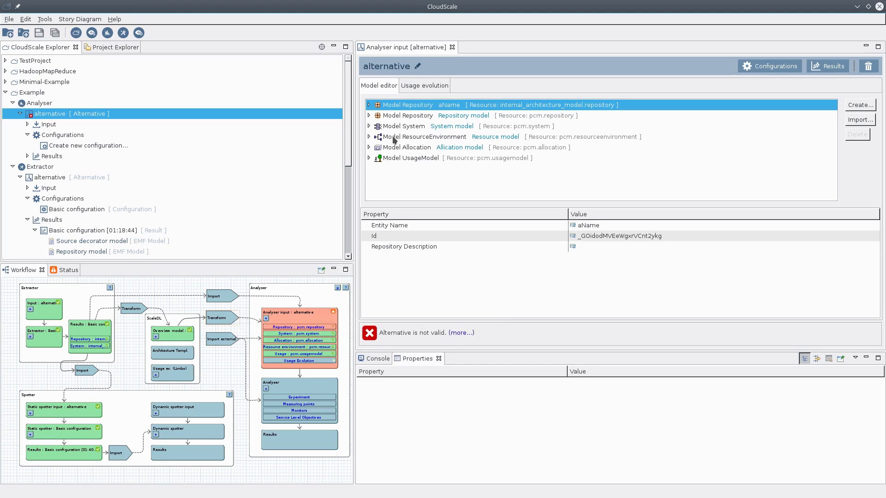
Step: Validate the pcm.repository Repository model of the Analyser input and read the full problem details
click(406, 118)
right_click(388, 116)
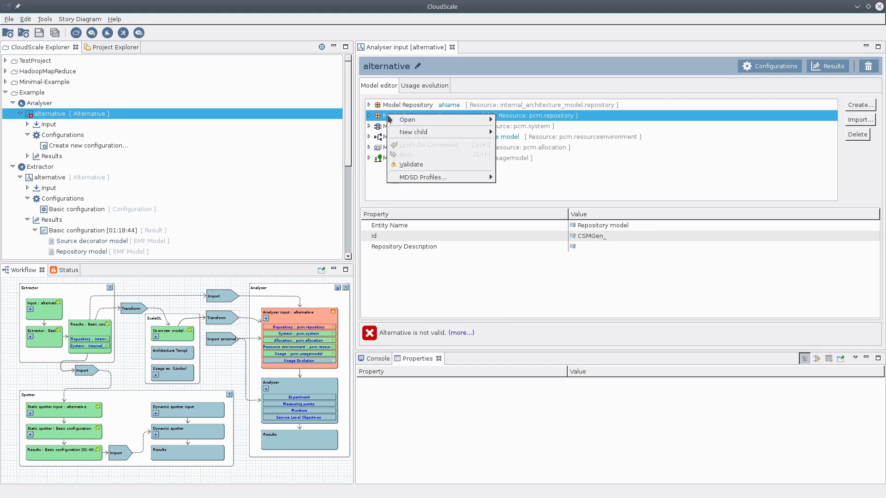
click(402, 166)
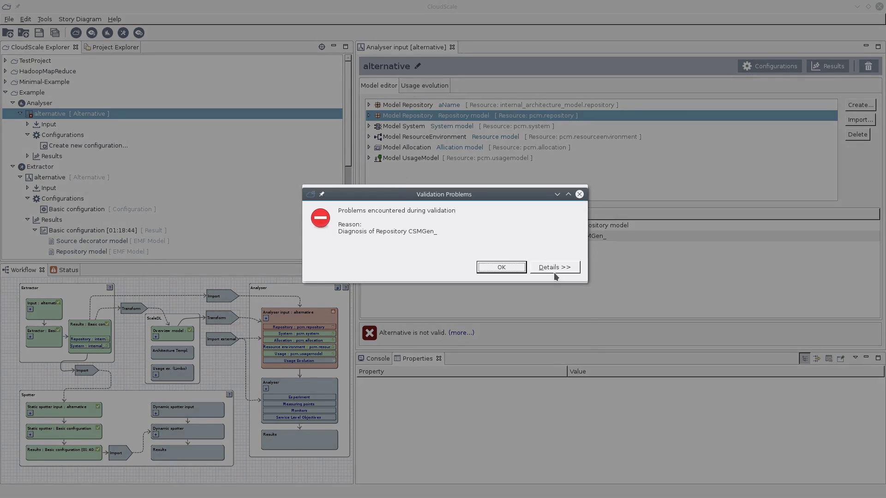
click(555, 267)
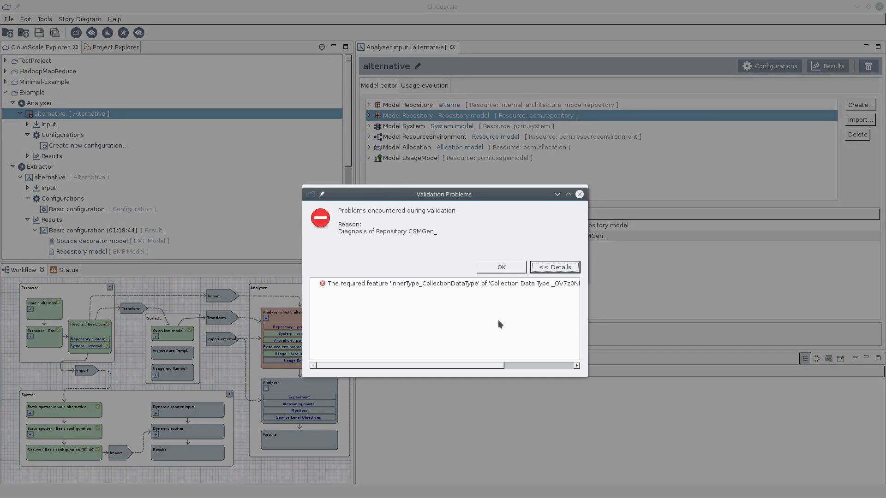
drag(430, 365, 507, 373)
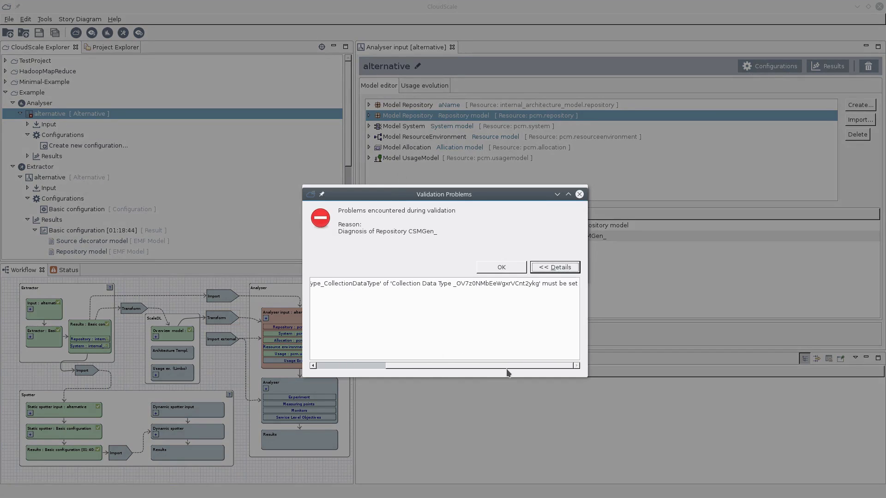
click(507, 268)
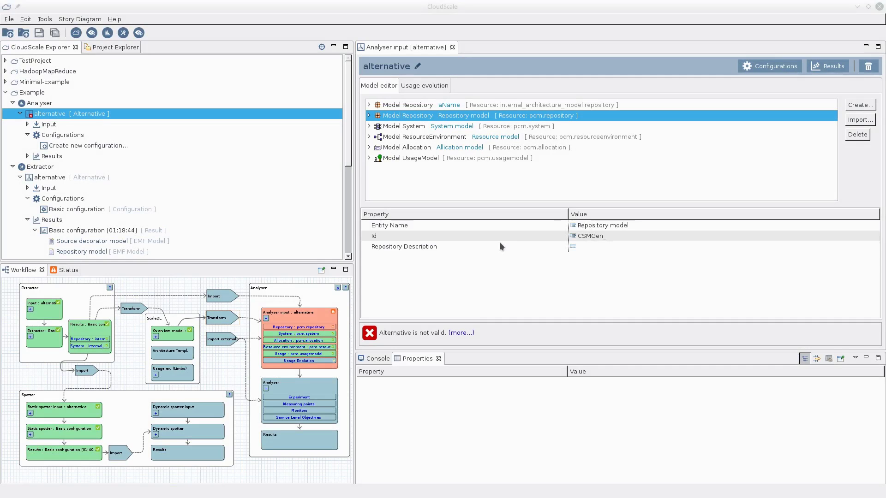
Step: Set the inner type of the java.lang.string[] collection data type in pcm.repository to Primitive Data Type STRING and save the Analyser input
click(369, 116)
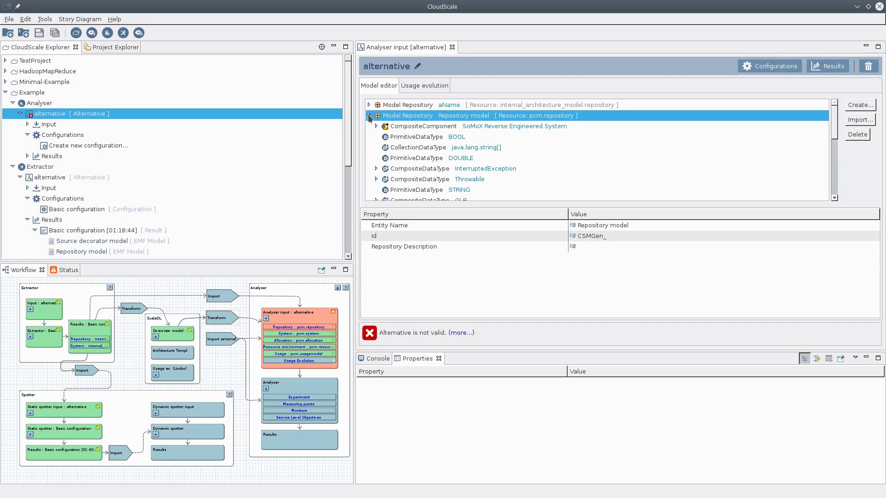
scroll(457, 136, down, 1)
click(447, 131)
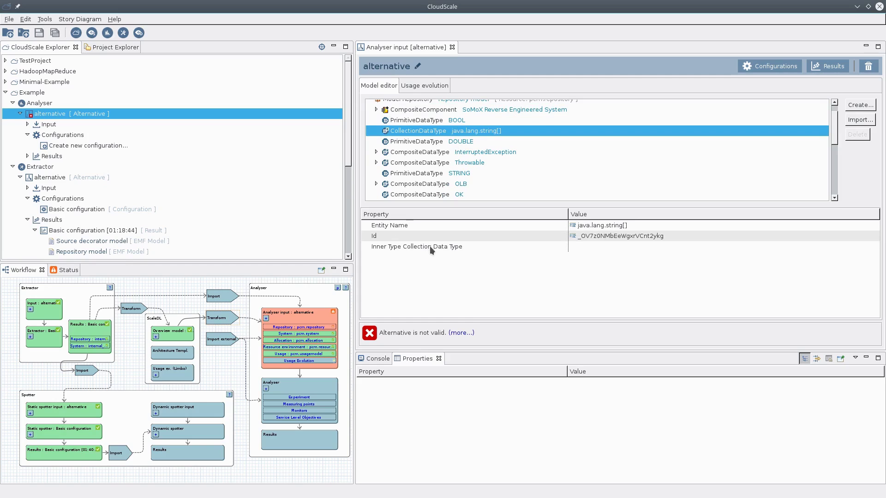
click(605, 247)
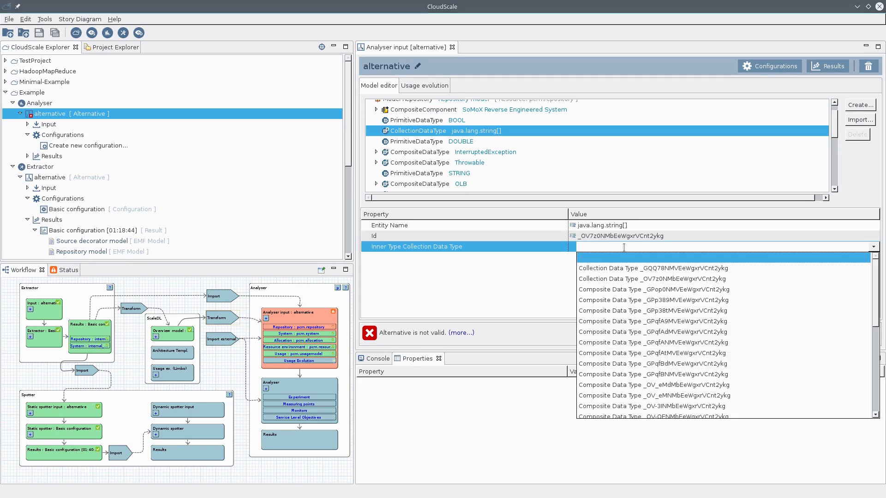
scroll(643, 323, down, 5)
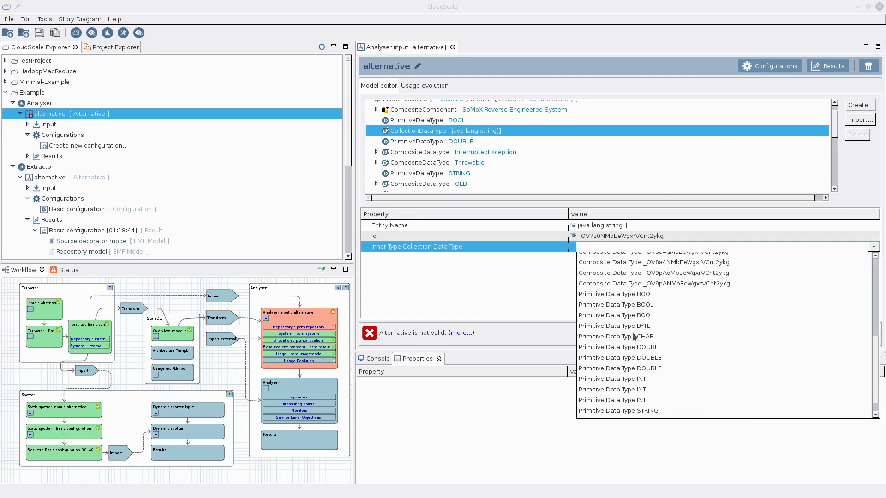
click(633, 406)
click(518, 263)
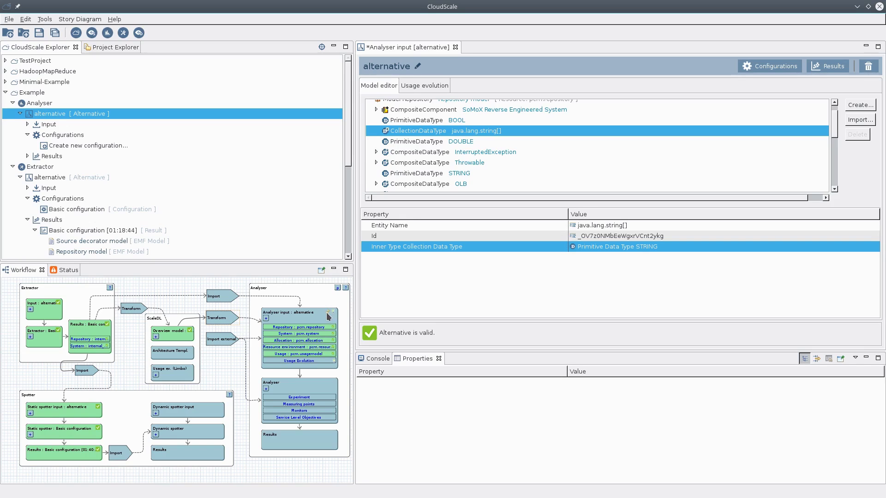
click(38, 34)
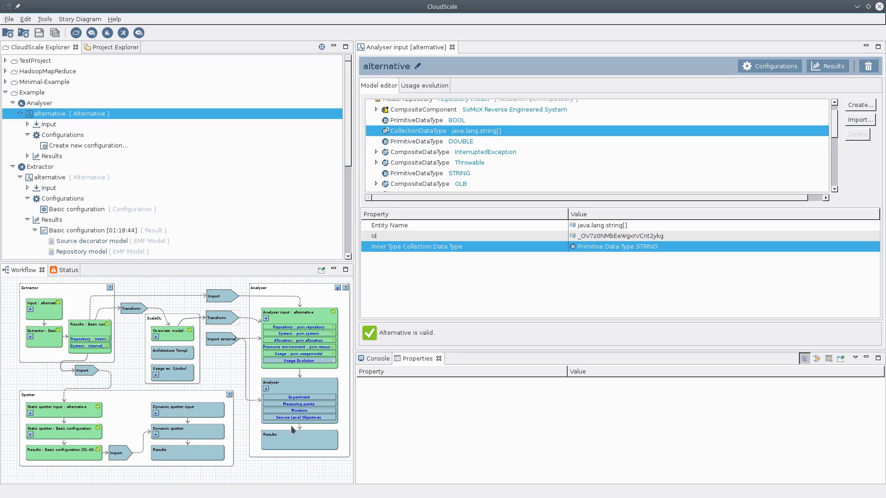
Step: Create a new capacity configuration for the Analyser input alternative, keeping the name alternative
click(267, 392)
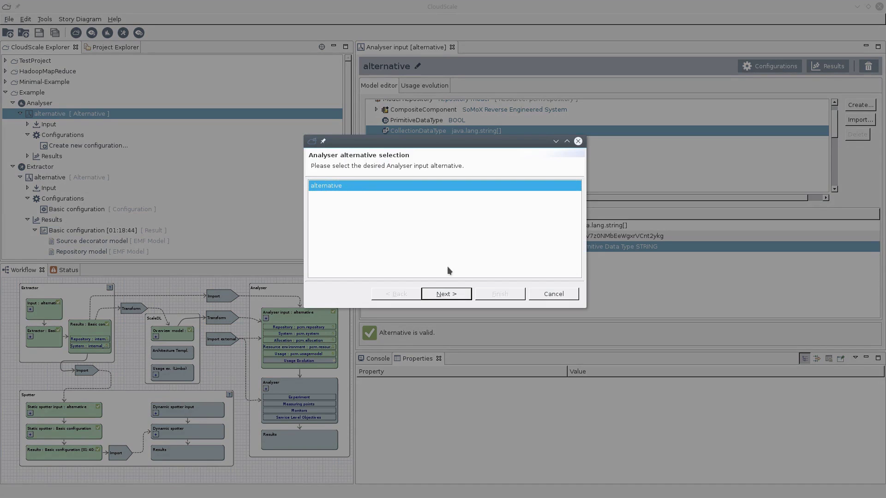
click(442, 296)
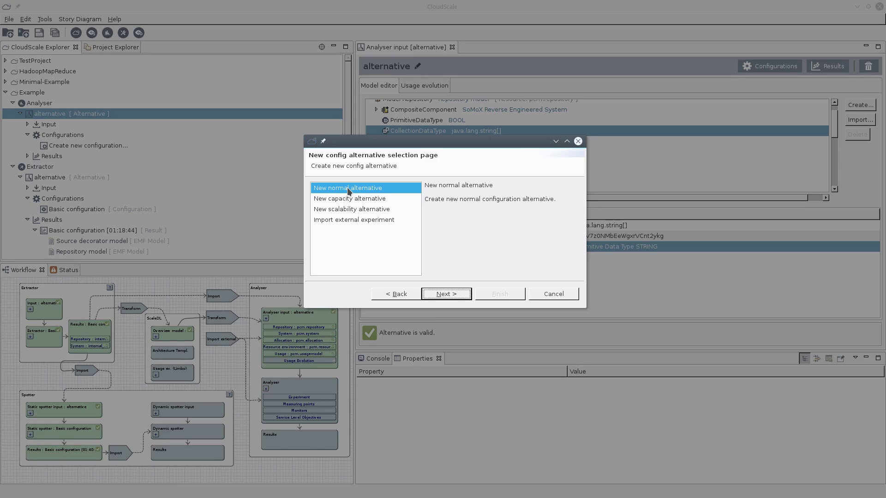
click(336, 202)
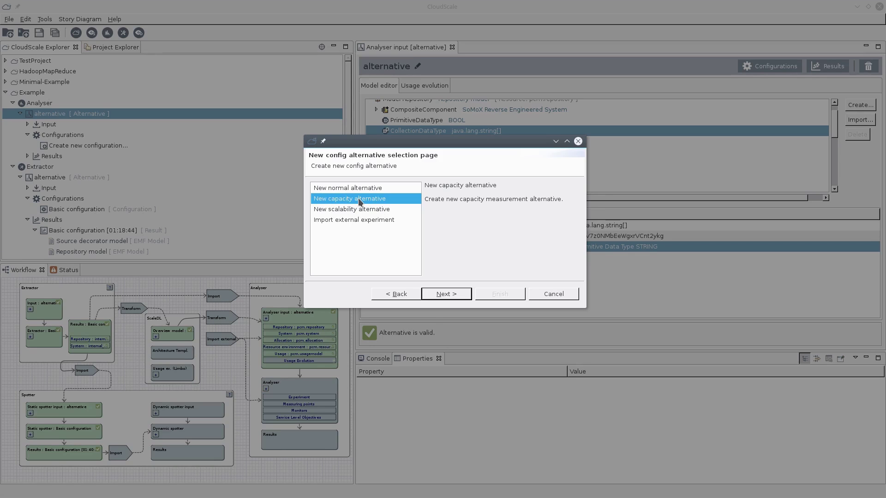
click(443, 295)
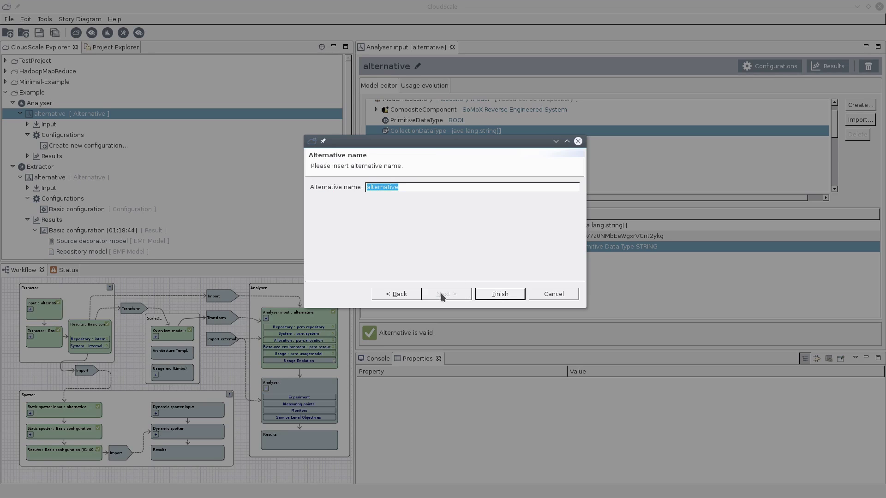
click(493, 298)
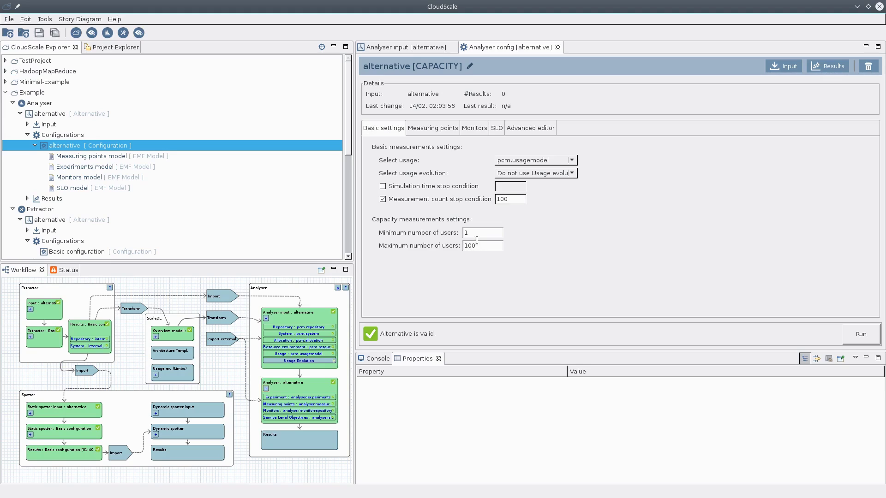
Step: Review the capacity configuration's measuring points, basic settings with the available usage models, and monitors
click(424, 129)
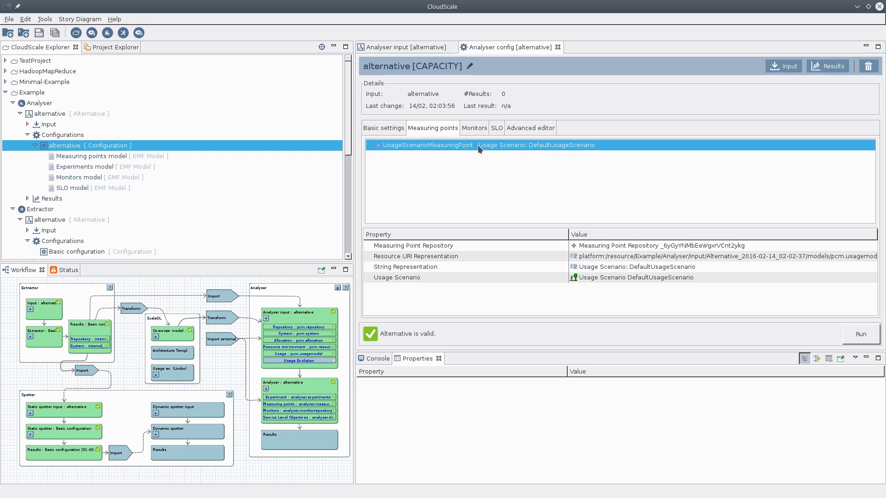
click(384, 129)
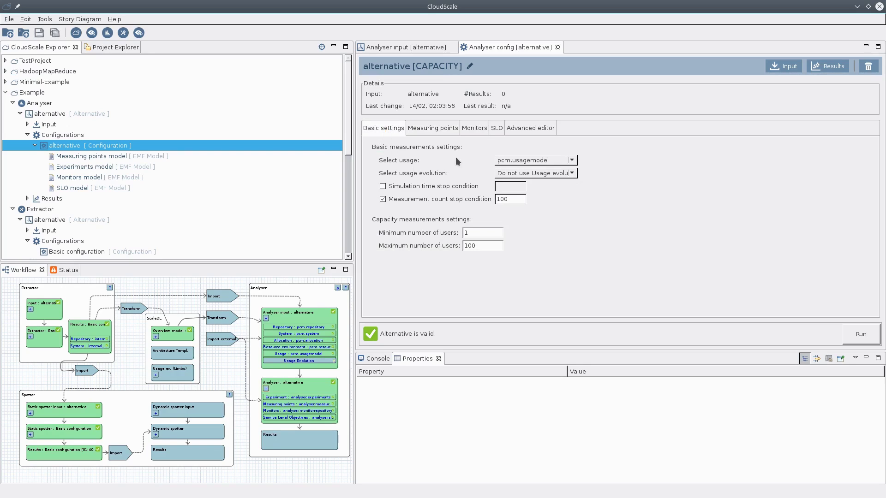
click(572, 160)
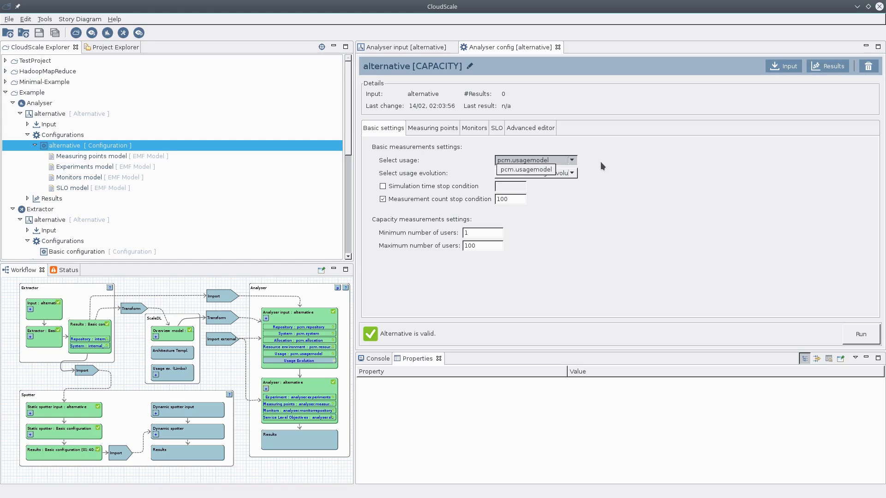
click(600, 161)
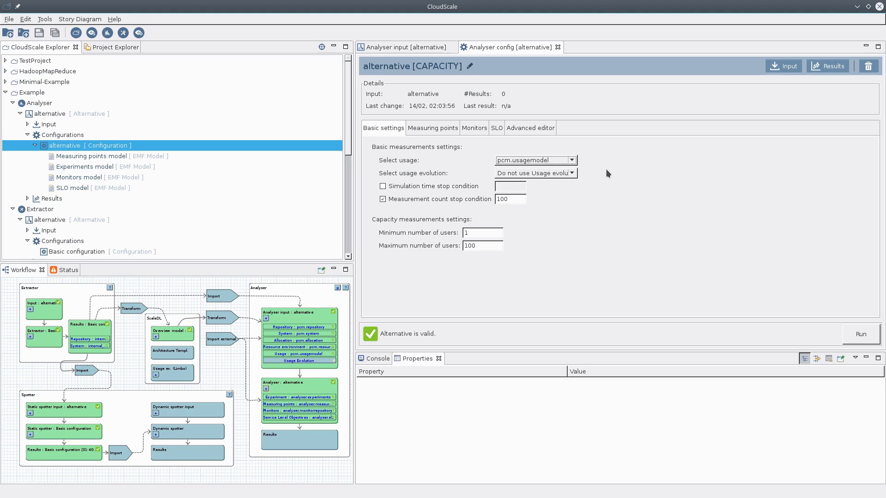
click(471, 129)
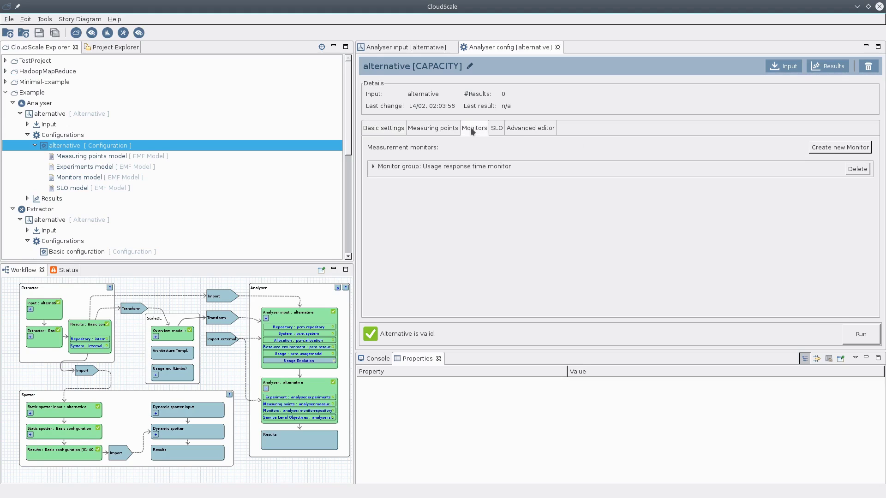
Step: Review the Usage response time monitor's available metrics and statistical characterizations, along with the Usage response time SLO
click(374, 169)
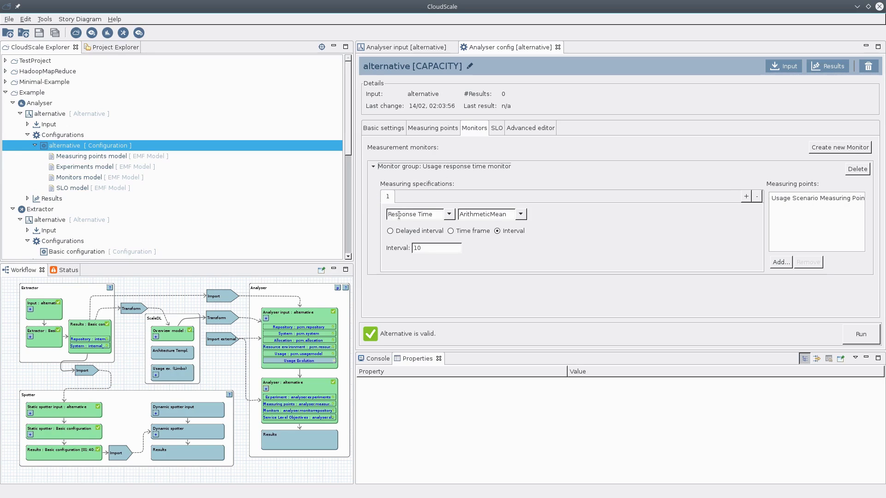
click(449, 214)
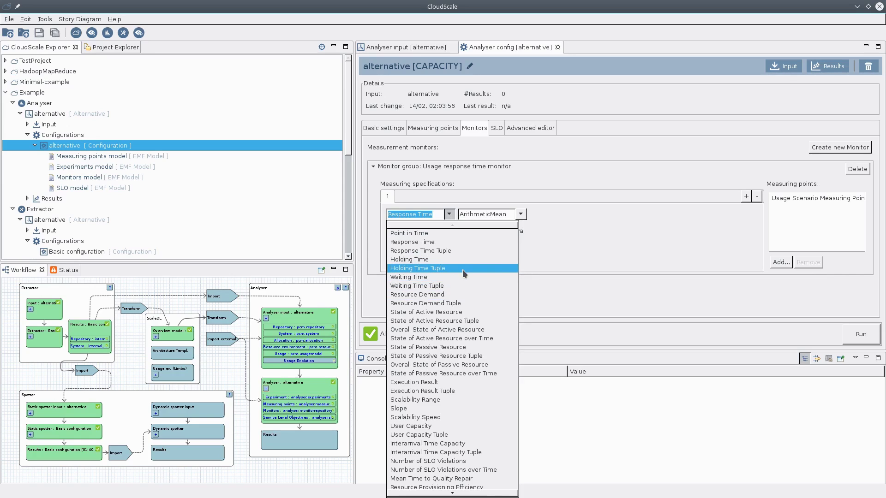
scroll(466, 290, down, 1)
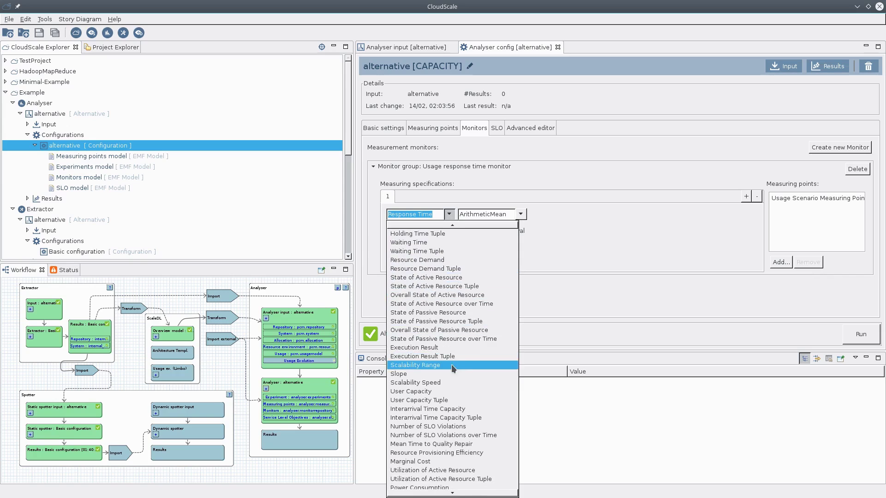
scroll(451, 365, down, 1)
scroll(460, 369, down, 4)
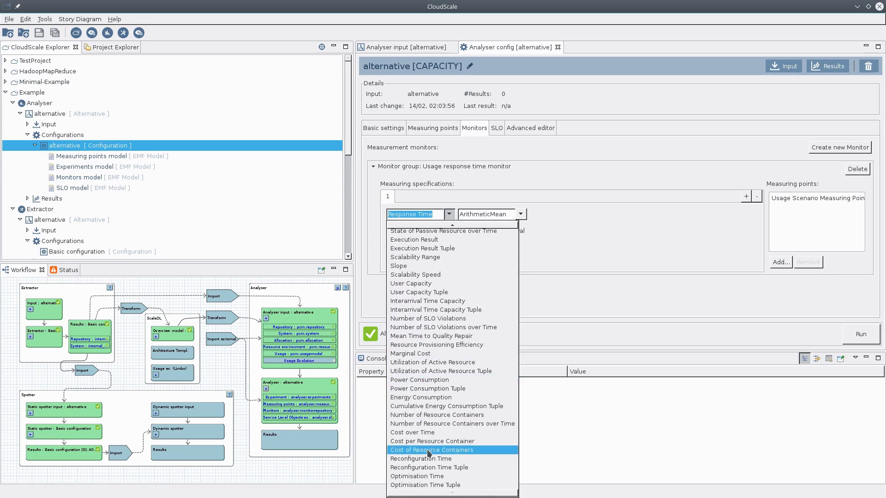
scroll(436, 391, up, 1)
scroll(439, 342, up, 4)
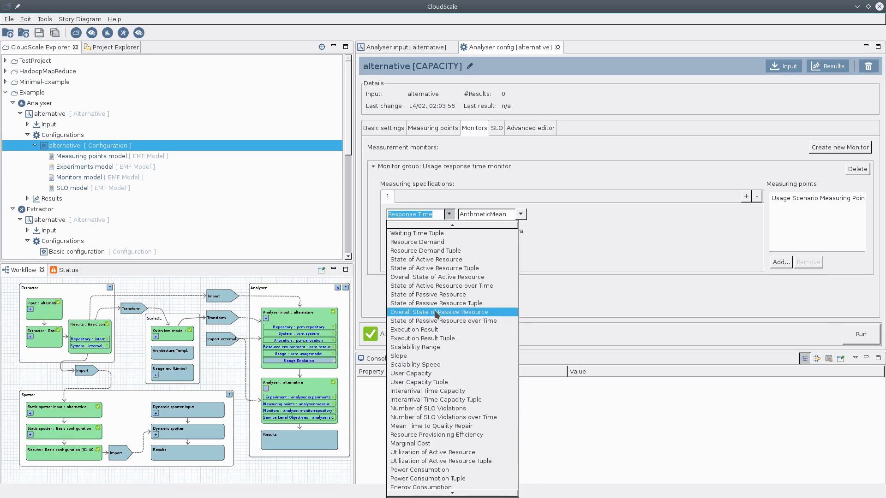
click(454, 218)
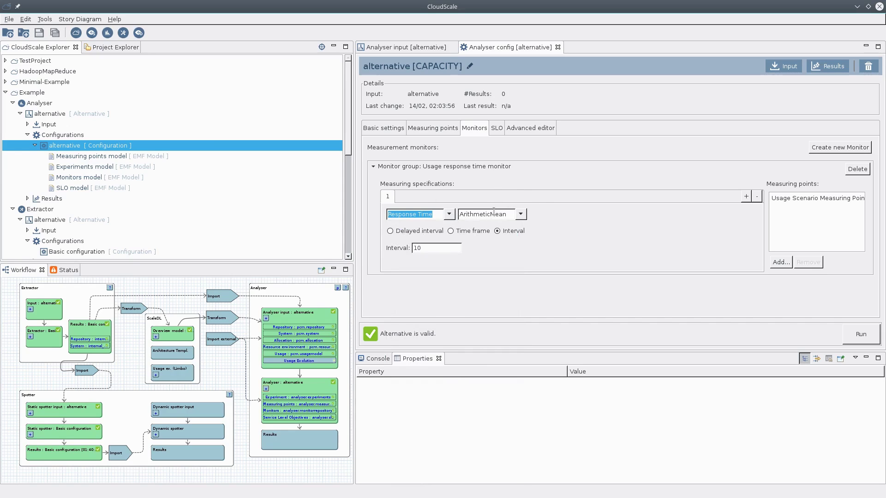
click(521, 214)
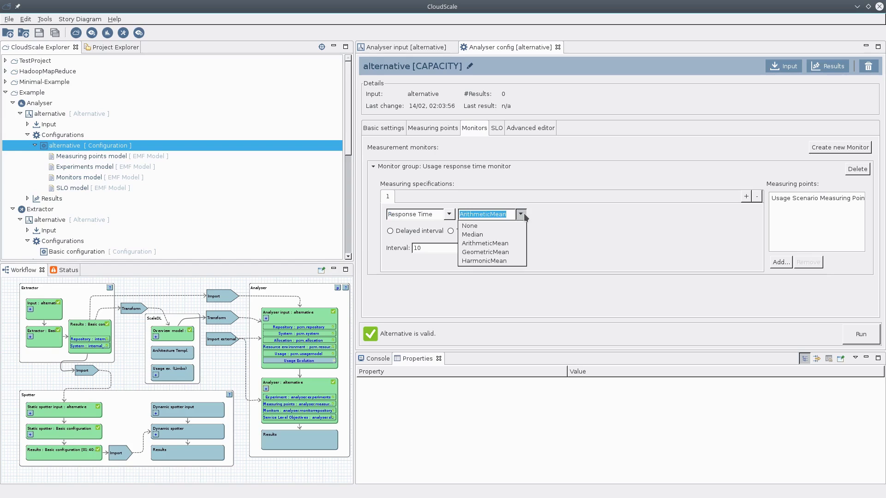
click(524, 213)
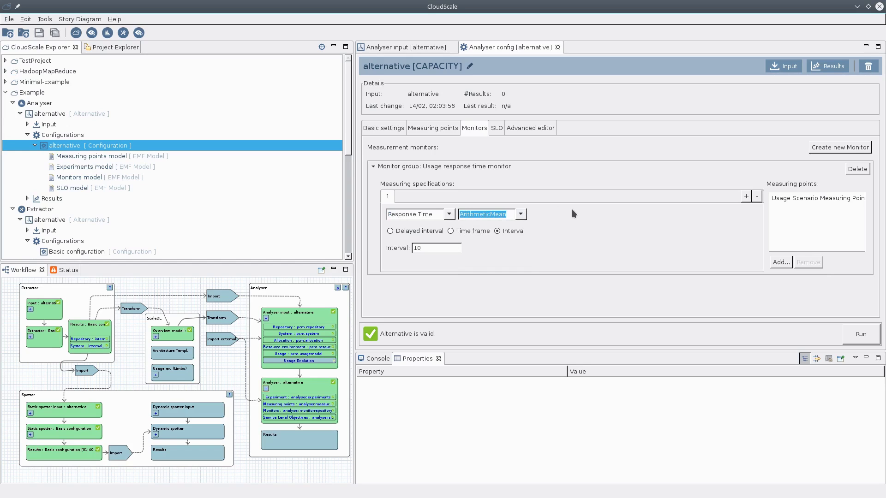
click(497, 128)
click(373, 167)
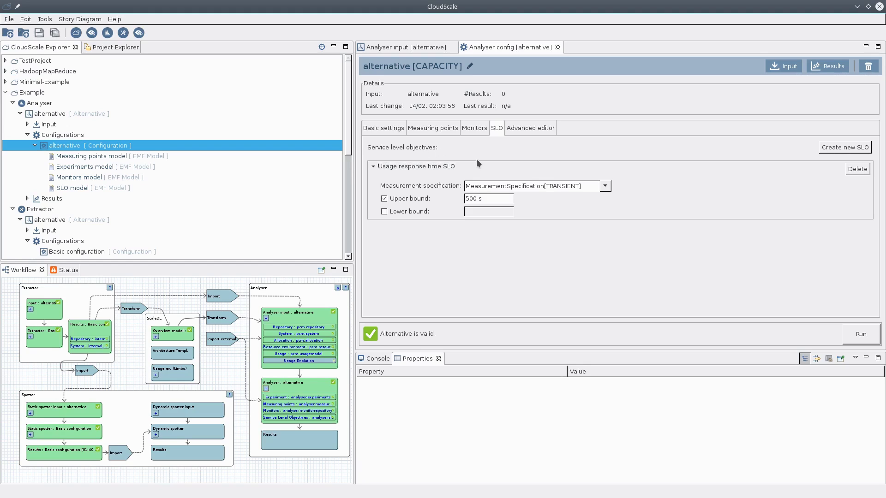
click(474, 128)
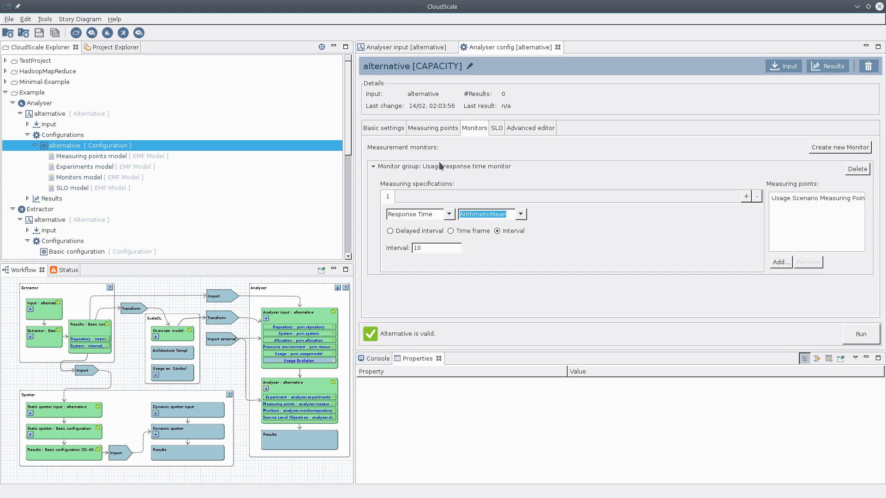
Step: Set the upper bound of the Usage response time SLO to 1 s and save the capacity configuration
click(496, 129)
click(373, 167)
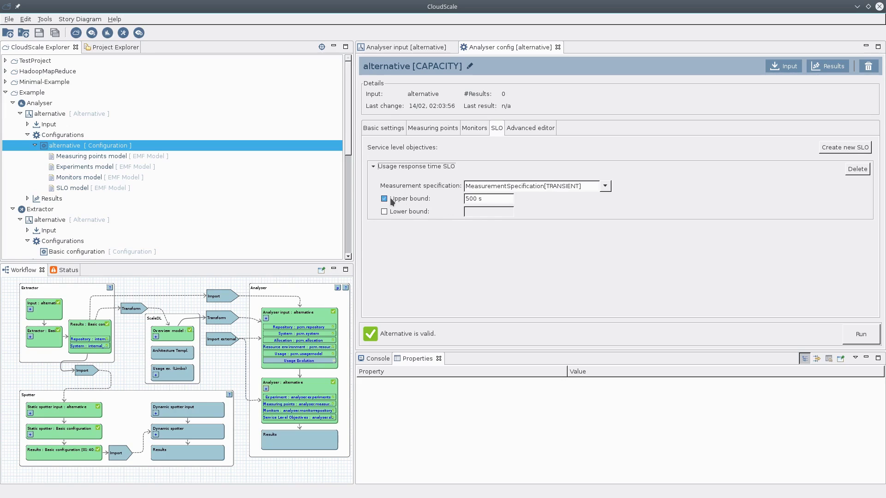
click(479, 198)
key(BackSpace)
key(BackSpace)
key(BackSpace)
text(1)
click(492, 127)
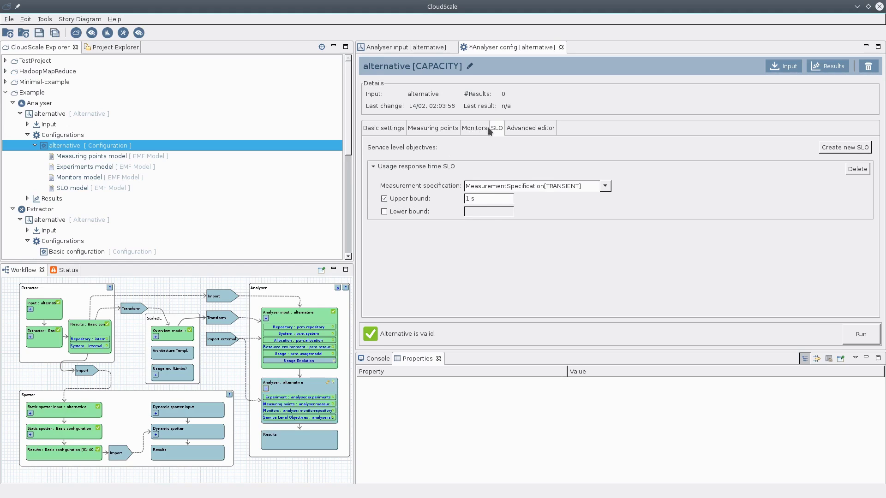
key(ctrl+s)
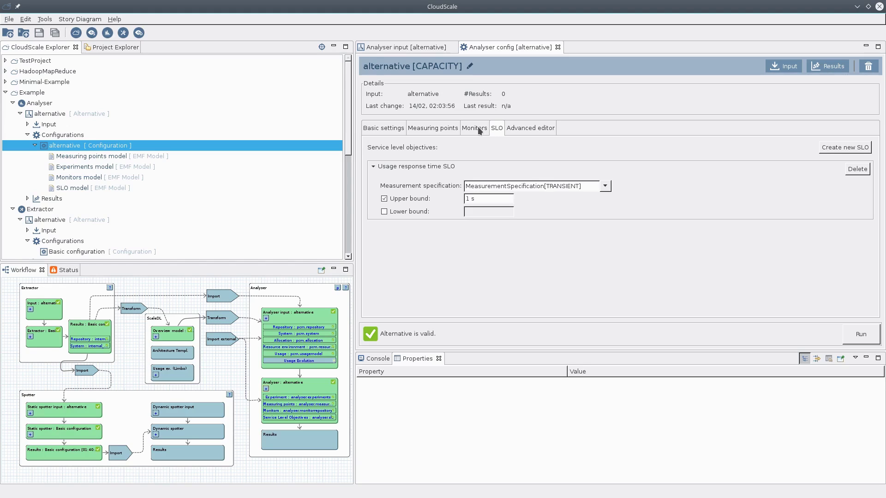
Step: Run the alternative capacity analysis from its basic settings and open the result's system capacity entry
click(398, 128)
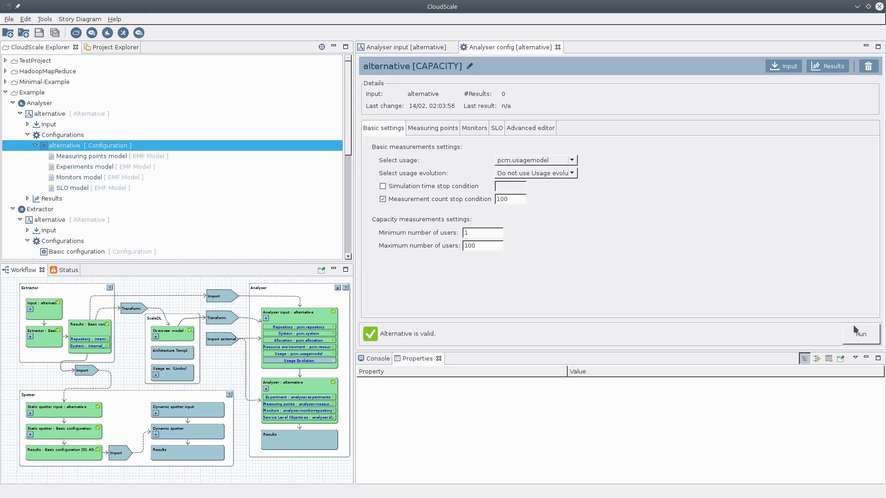
click(861, 336)
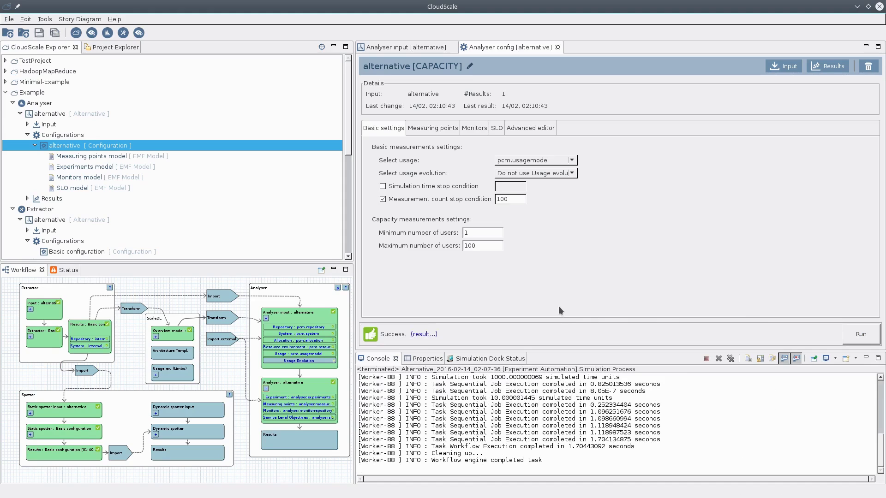
click(422, 335)
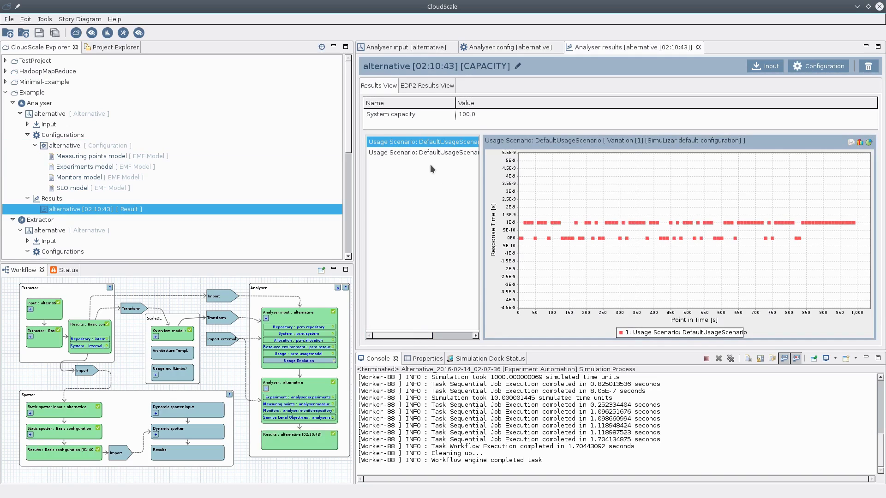
click(403, 113)
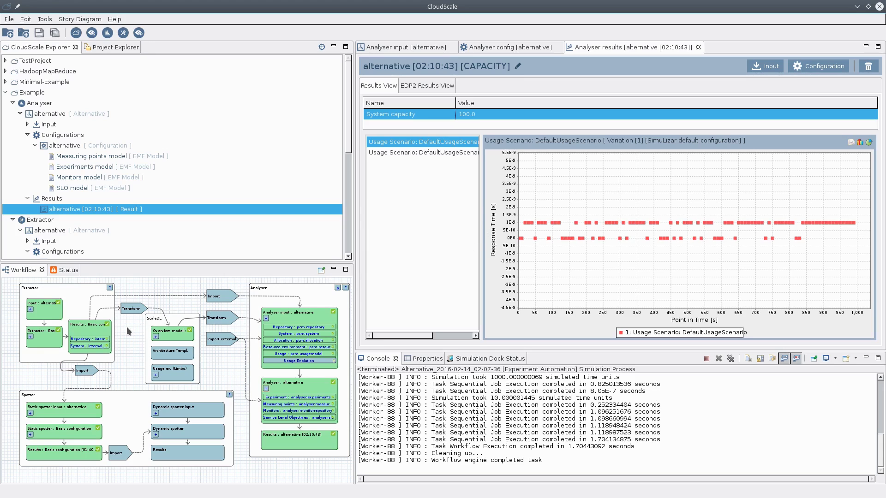
Step: Inspect a <call> SEFF in the Extractor result's repository diagram, close it, and return to the Analyser results
click(82, 337)
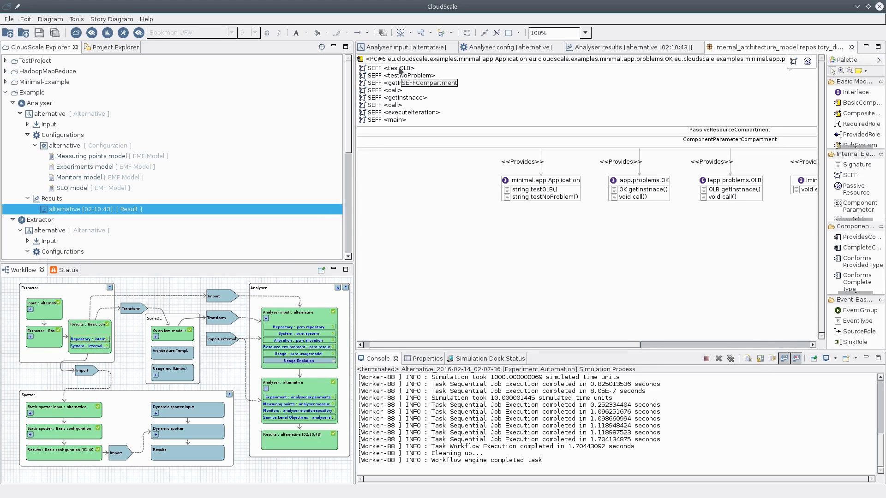
click(385, 90)
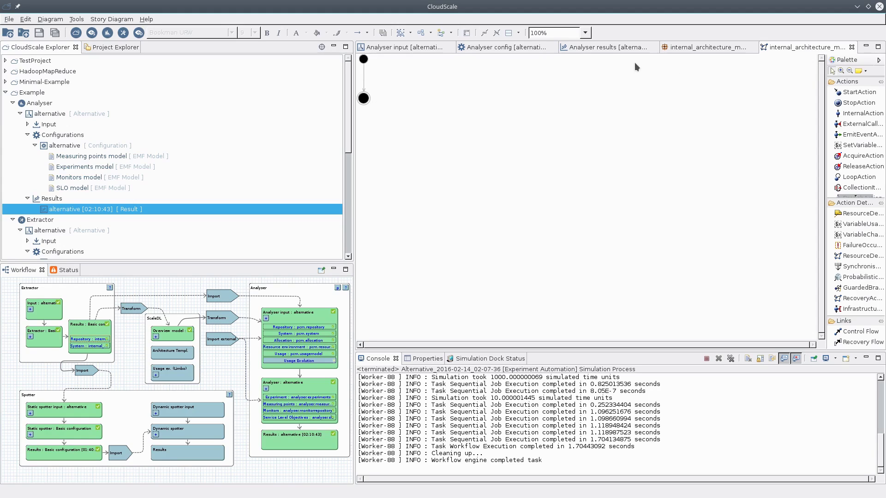
click(852, 46)
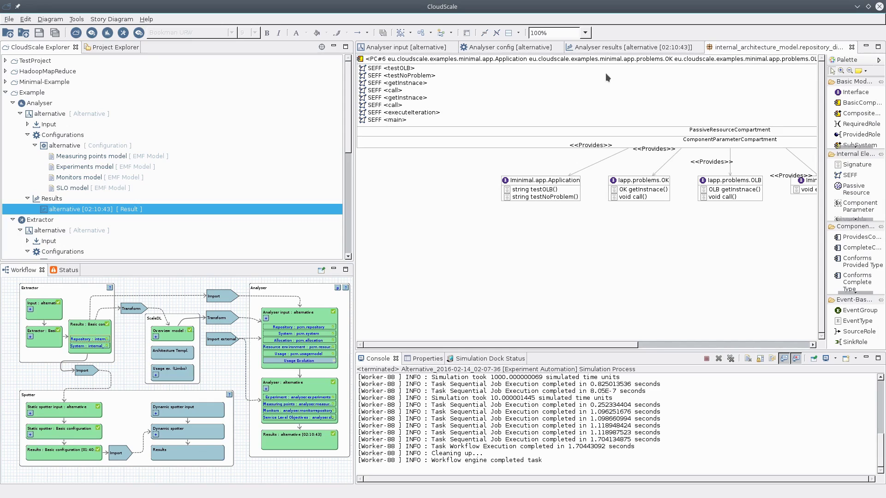
click(633, 49)
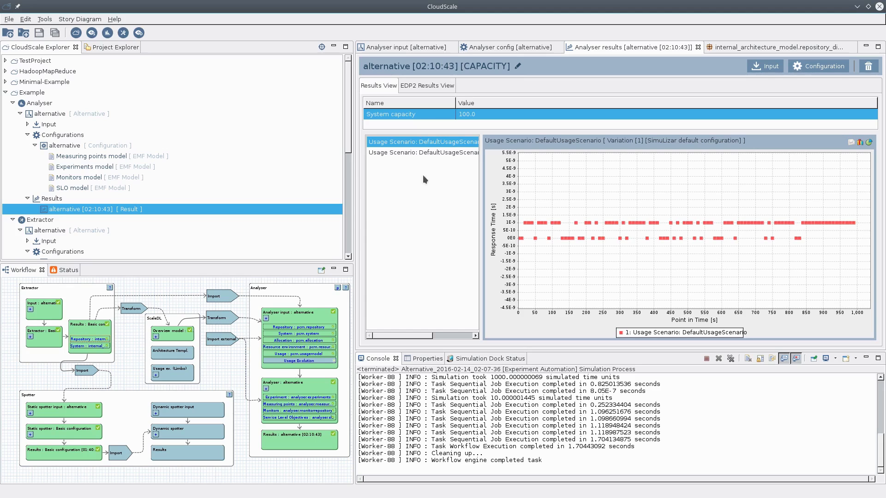
Step: Collapse the Example project and view the examples offered for a new Cloudscale Example project, without creating one
click(6, 93)
right_click(24, 112)
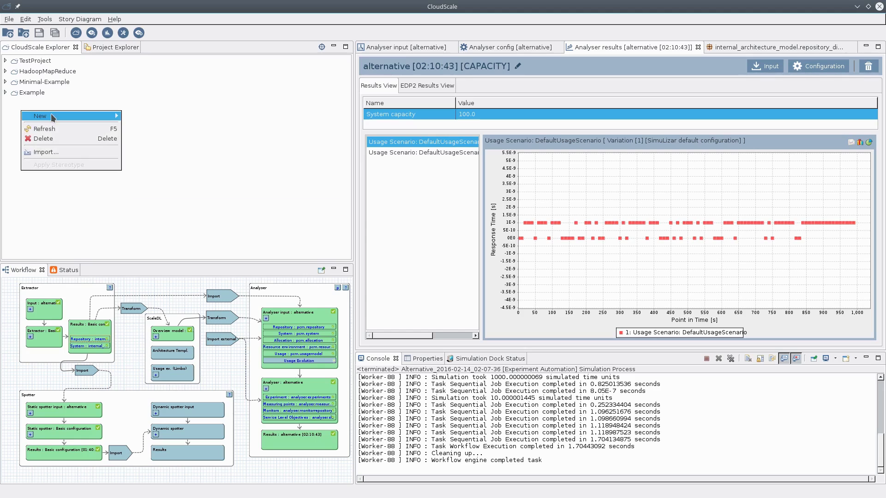
mouse_move(65, 117)
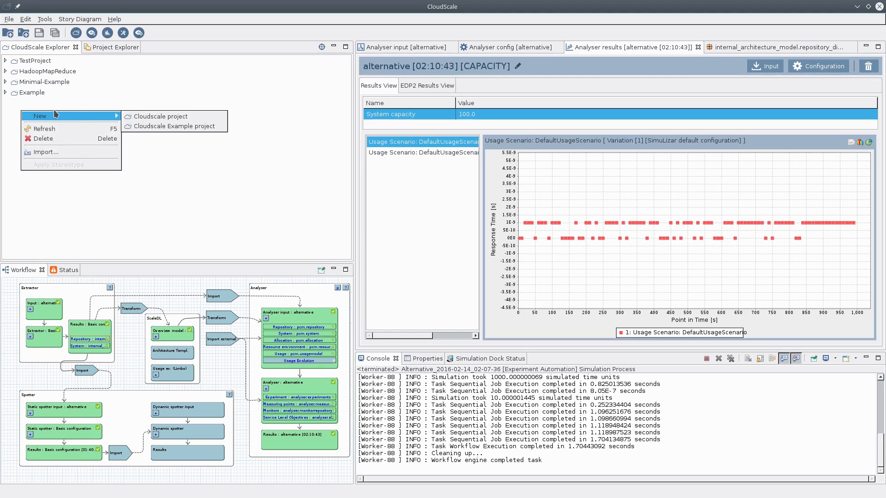
right_click(25, 111)
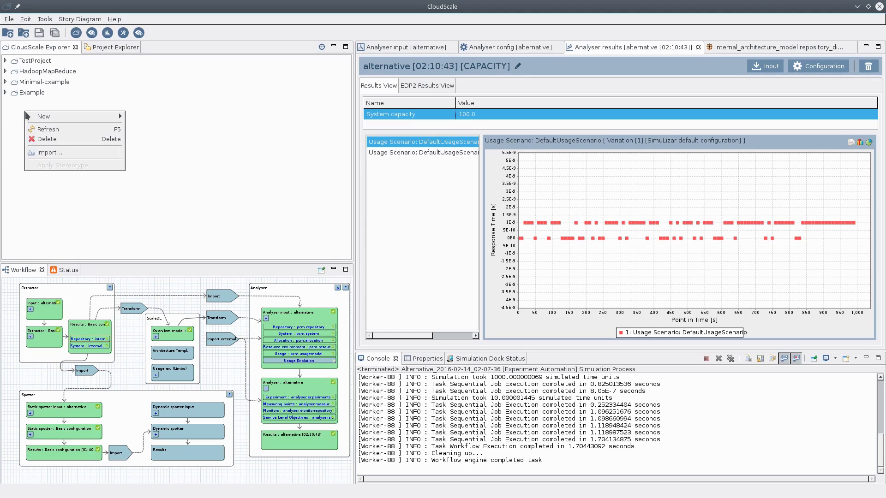
mouse_move(79, 116)
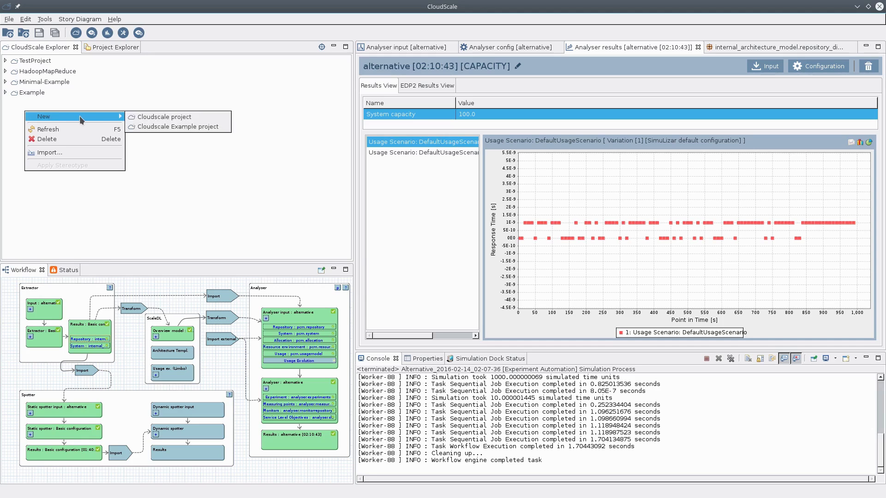
click(161, 126)
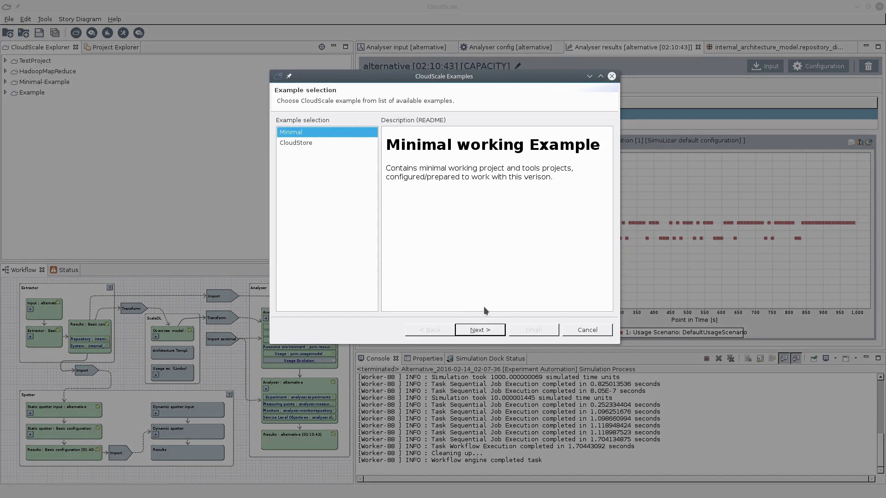
click(588, 330)
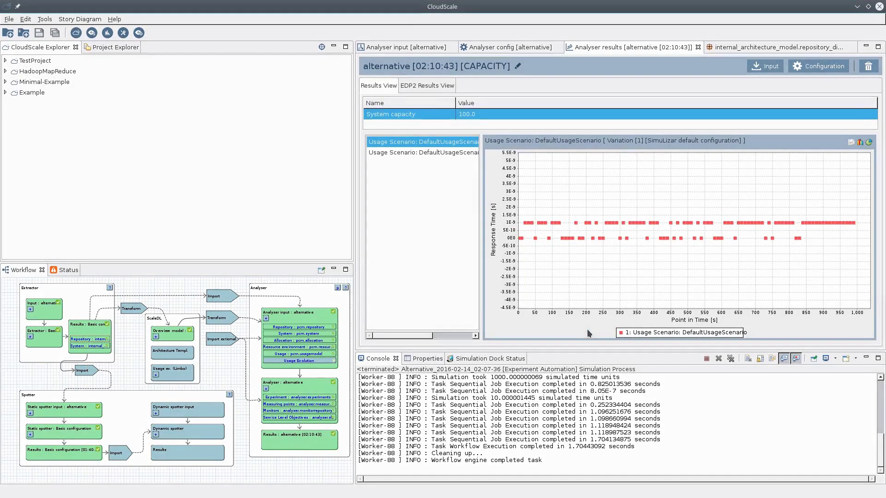
Step: Expand the Minimal-Example project and close all open editors
click(6, 82)
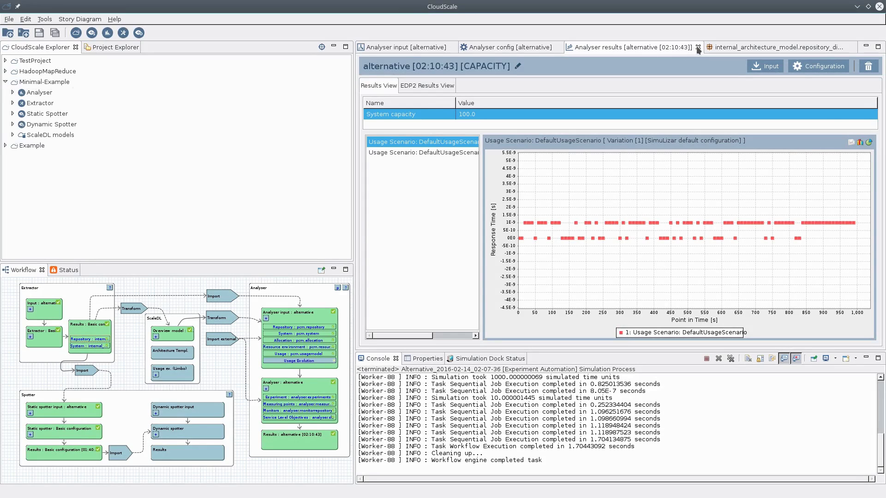
key(ctrl+w)
key(ctrl+w)
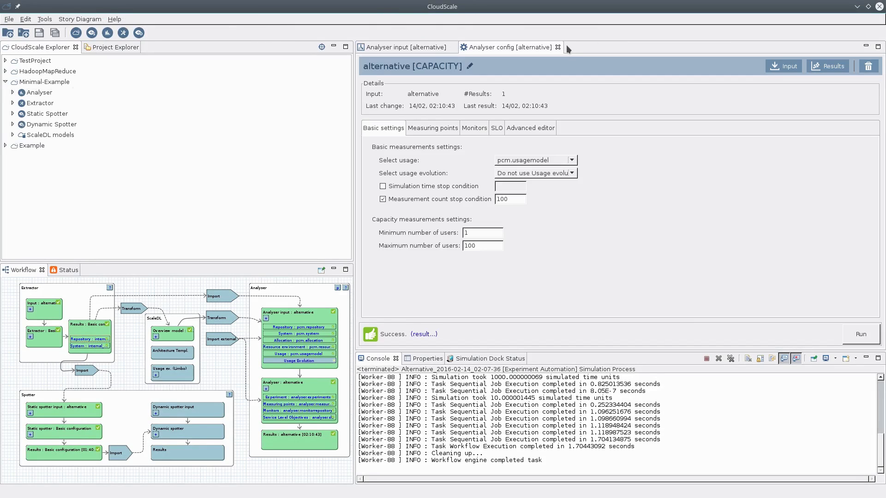
key(ctrl+w)
key(ctrl+w)
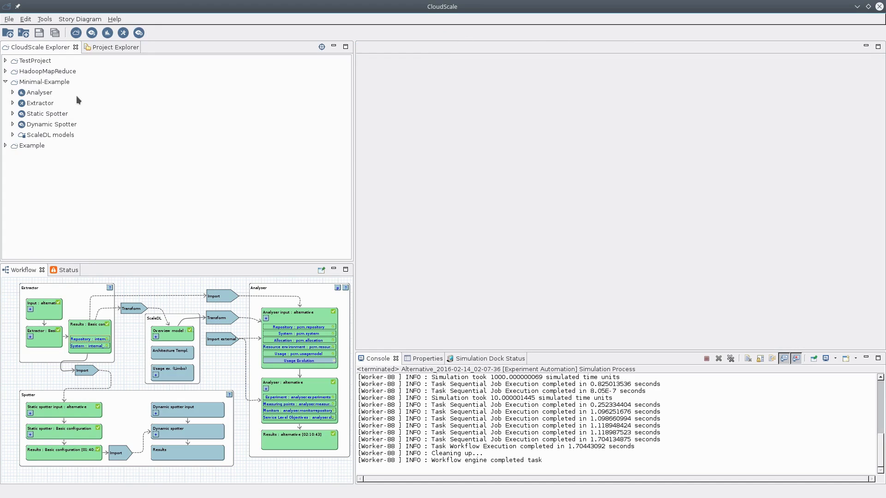
Step: Expand the Analyser and Extractor alternatives of Minimal-Example, open the Extractor's Basic configuration, and list the Extractor results
click(12, 92)
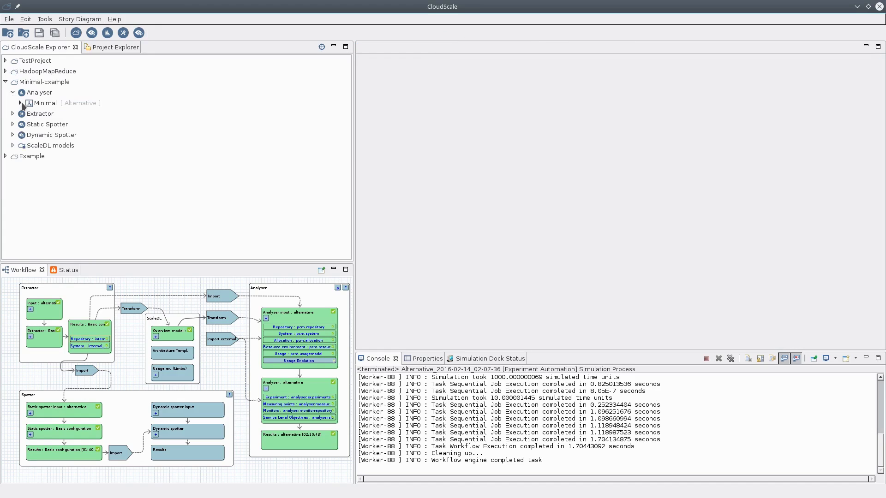
click(19, 103)
click(12, 145)
click(20, 156)
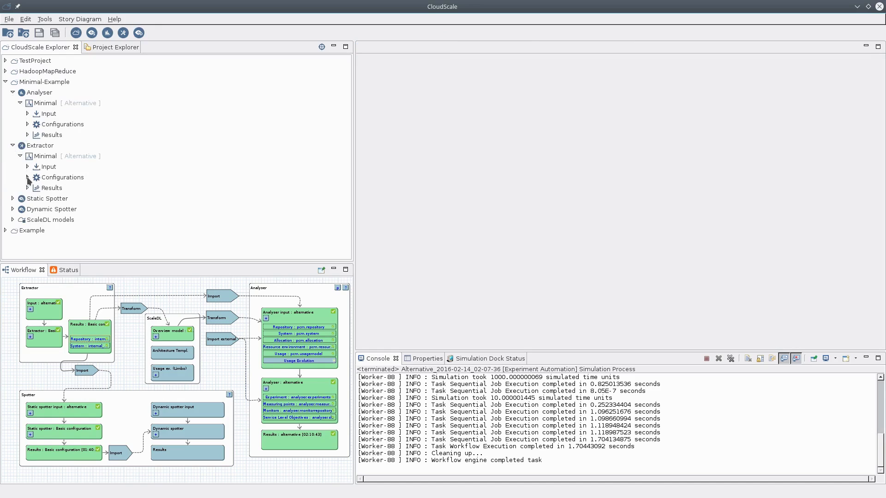
click(27, 177)
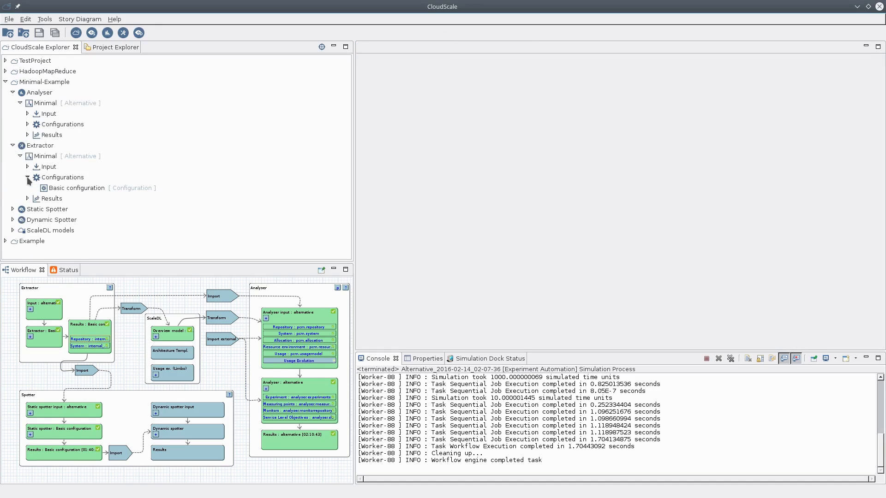
double_click(59, 188)
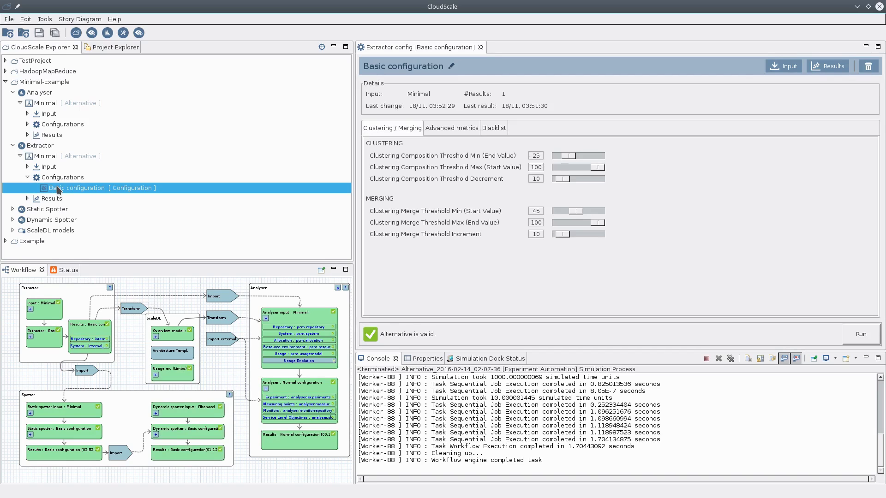
click(27, 199)
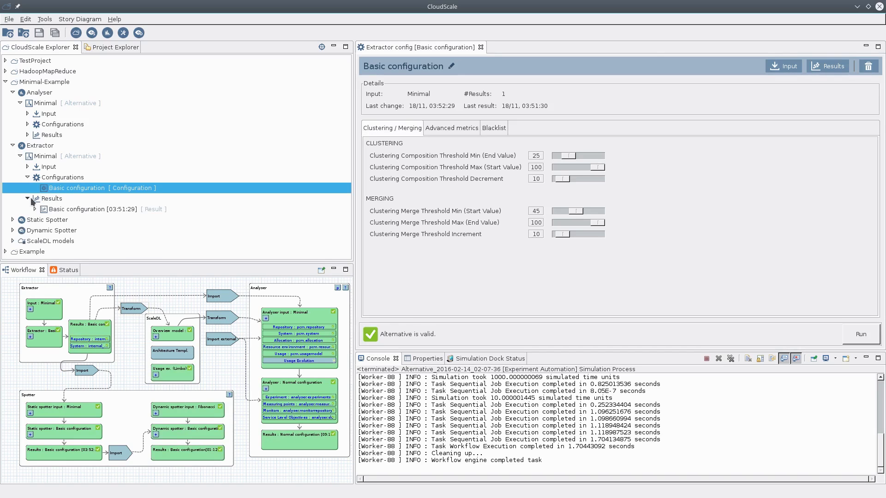
Step: Inspect the <testOLB> and first <call> SEFF diagrams from the repository diagram of Minimal-Example's Basic configuration Extractor result, closing each one
double_click(70, 210)
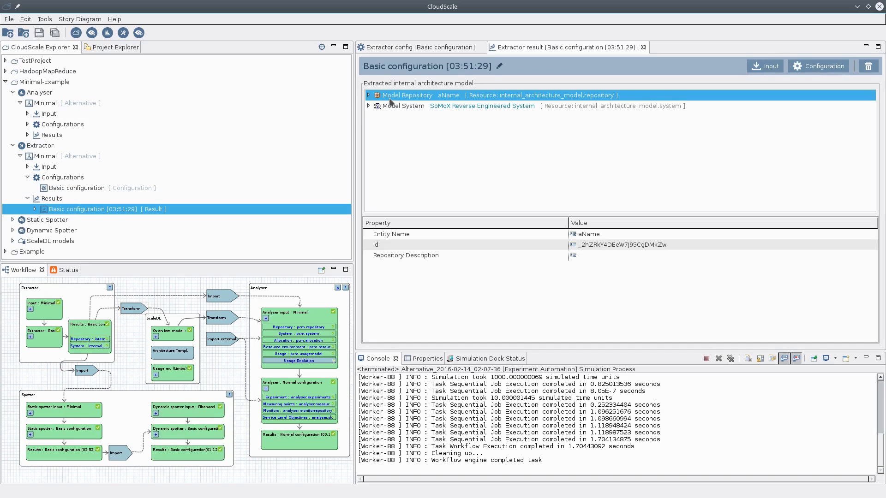
click(368, 95)
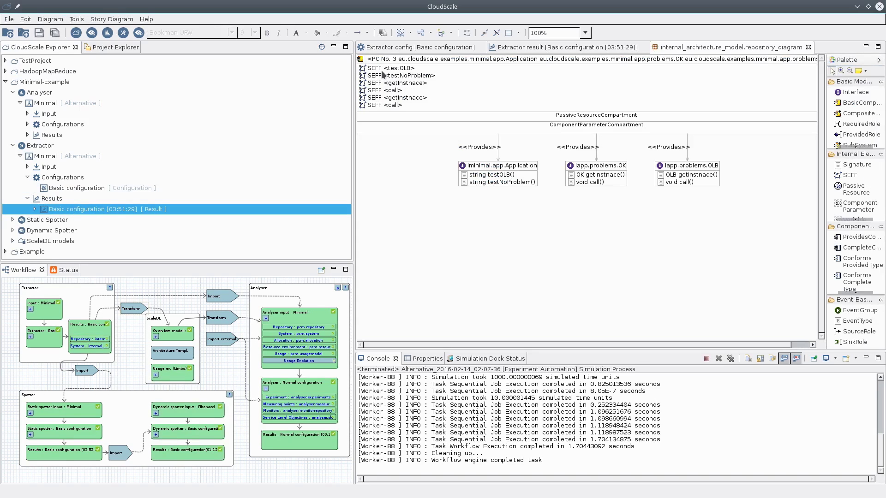
double_click(380, 69)
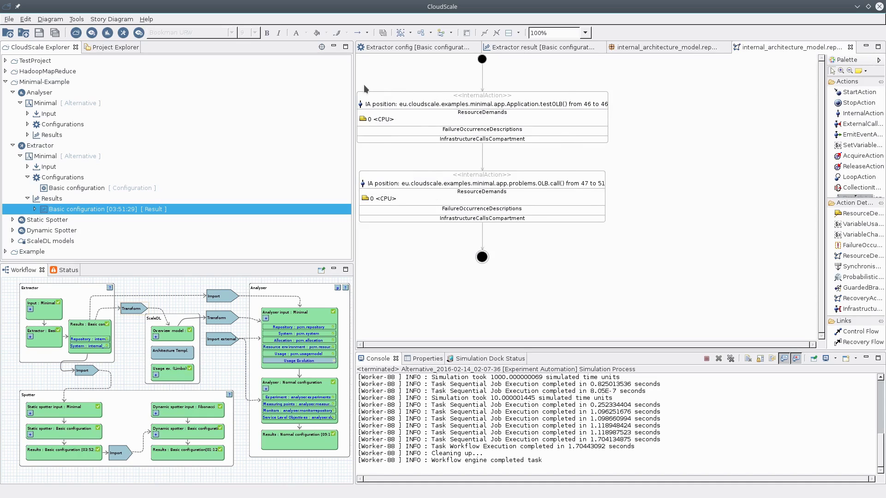
click(850, 47)
double_click(397, 90)
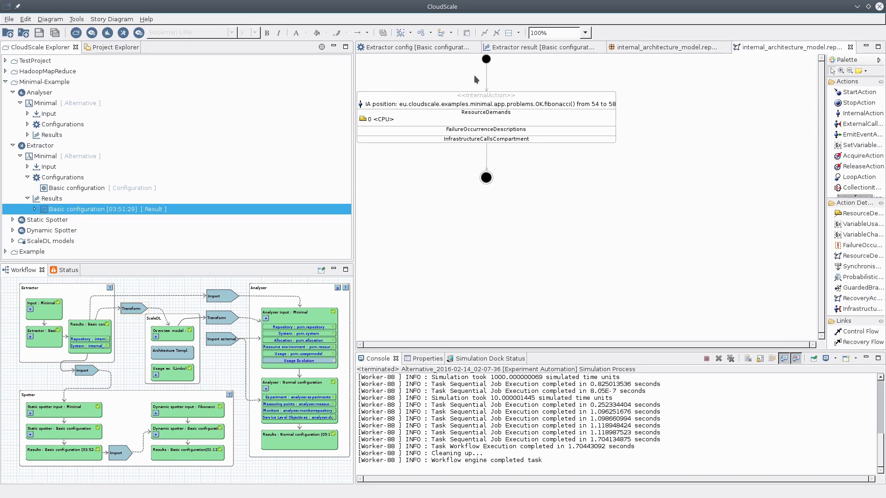
click(851, 48)
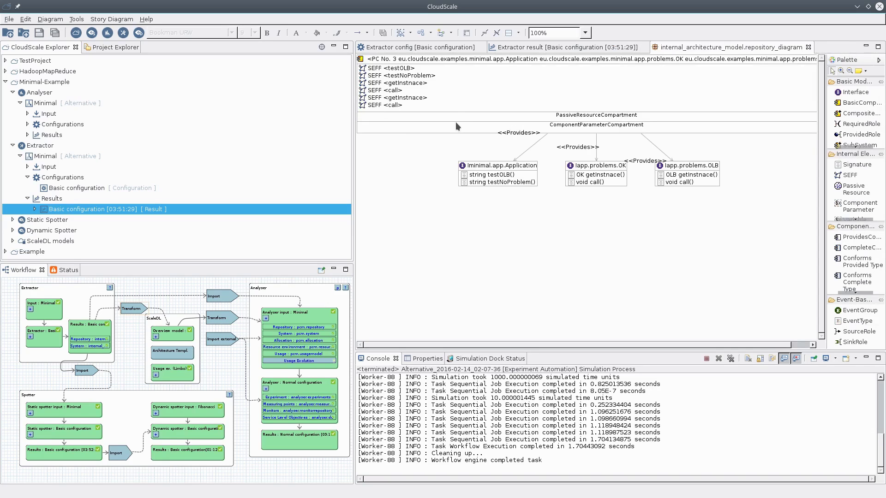
Step: Close the repository diagram, the Extractor result and the Extractor configuration editors
click(808, 47)
click(644, 47)
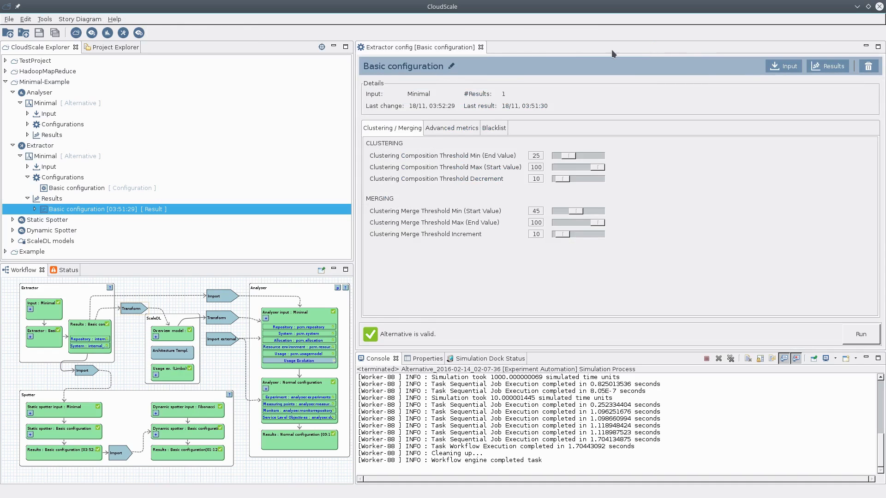
click(480, 47)
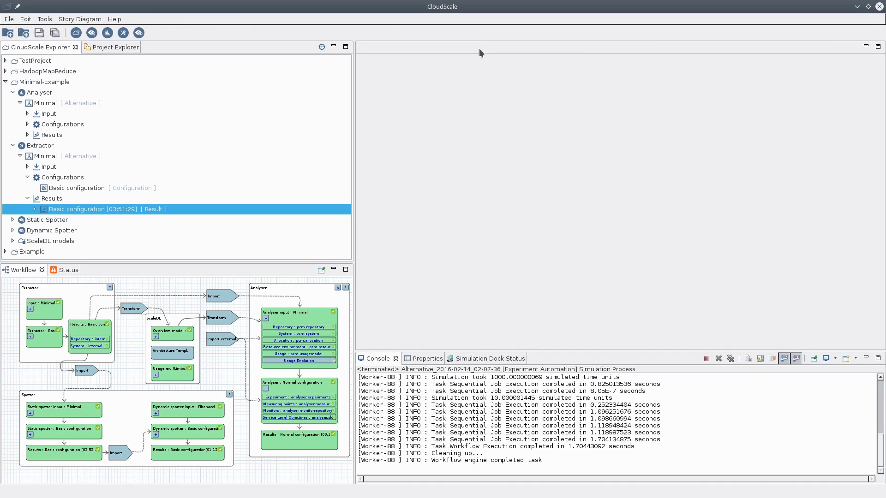